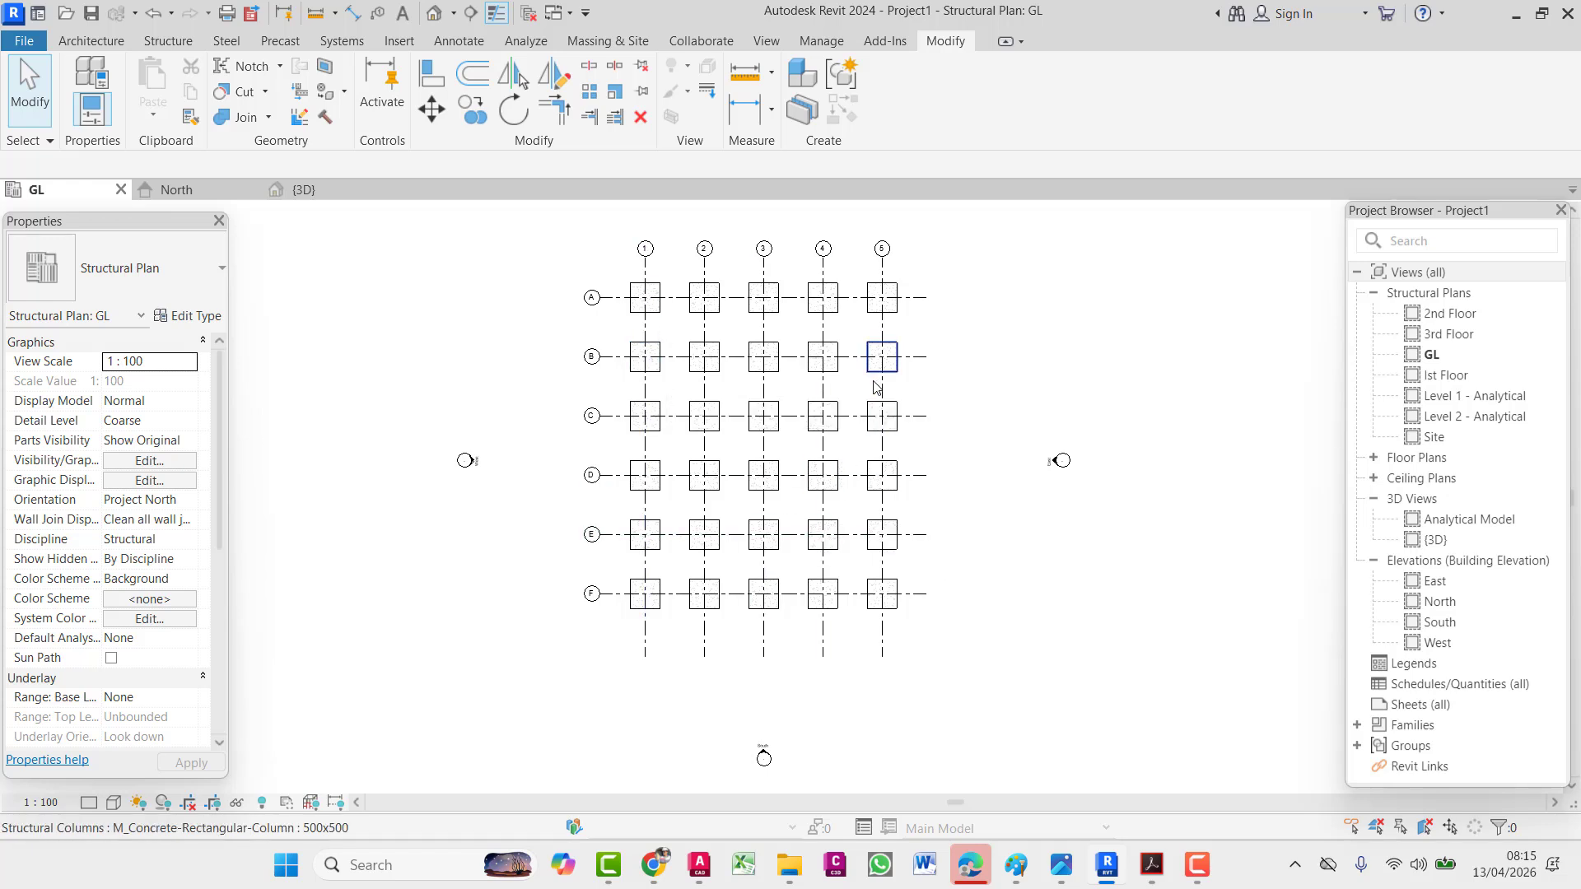
- Set the b and h dimensions of the 500x500 concrete rectangular column type to 1000
scroll(837, 393, down, 1)
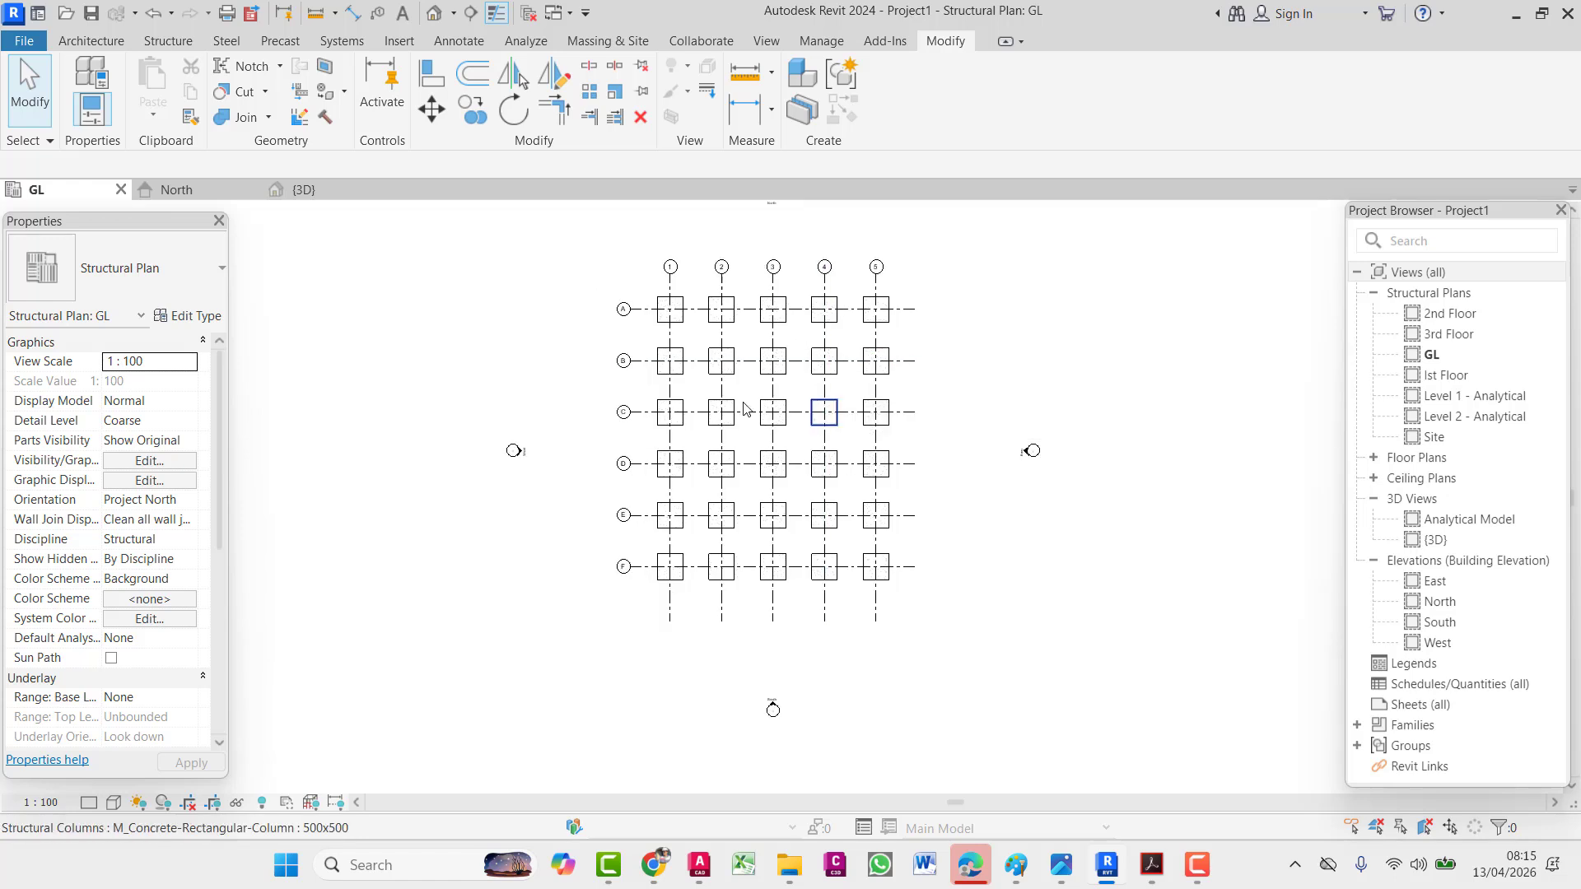
scroll(650, 297, up, 2)
scroll(655, 300, up, 2)
click(688, 325)
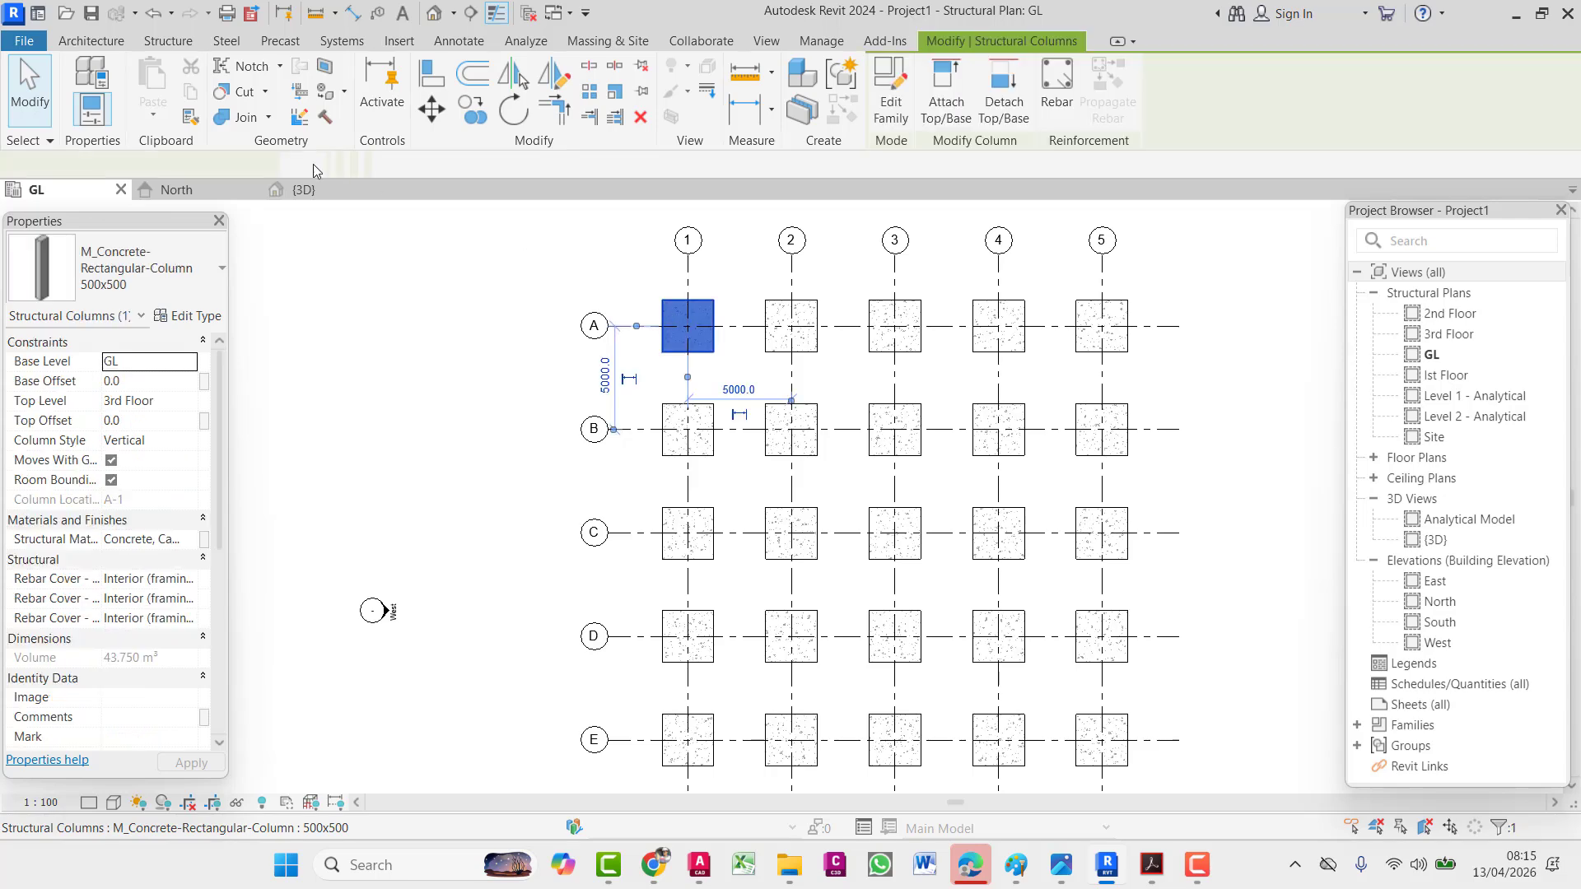
click(183, 316)
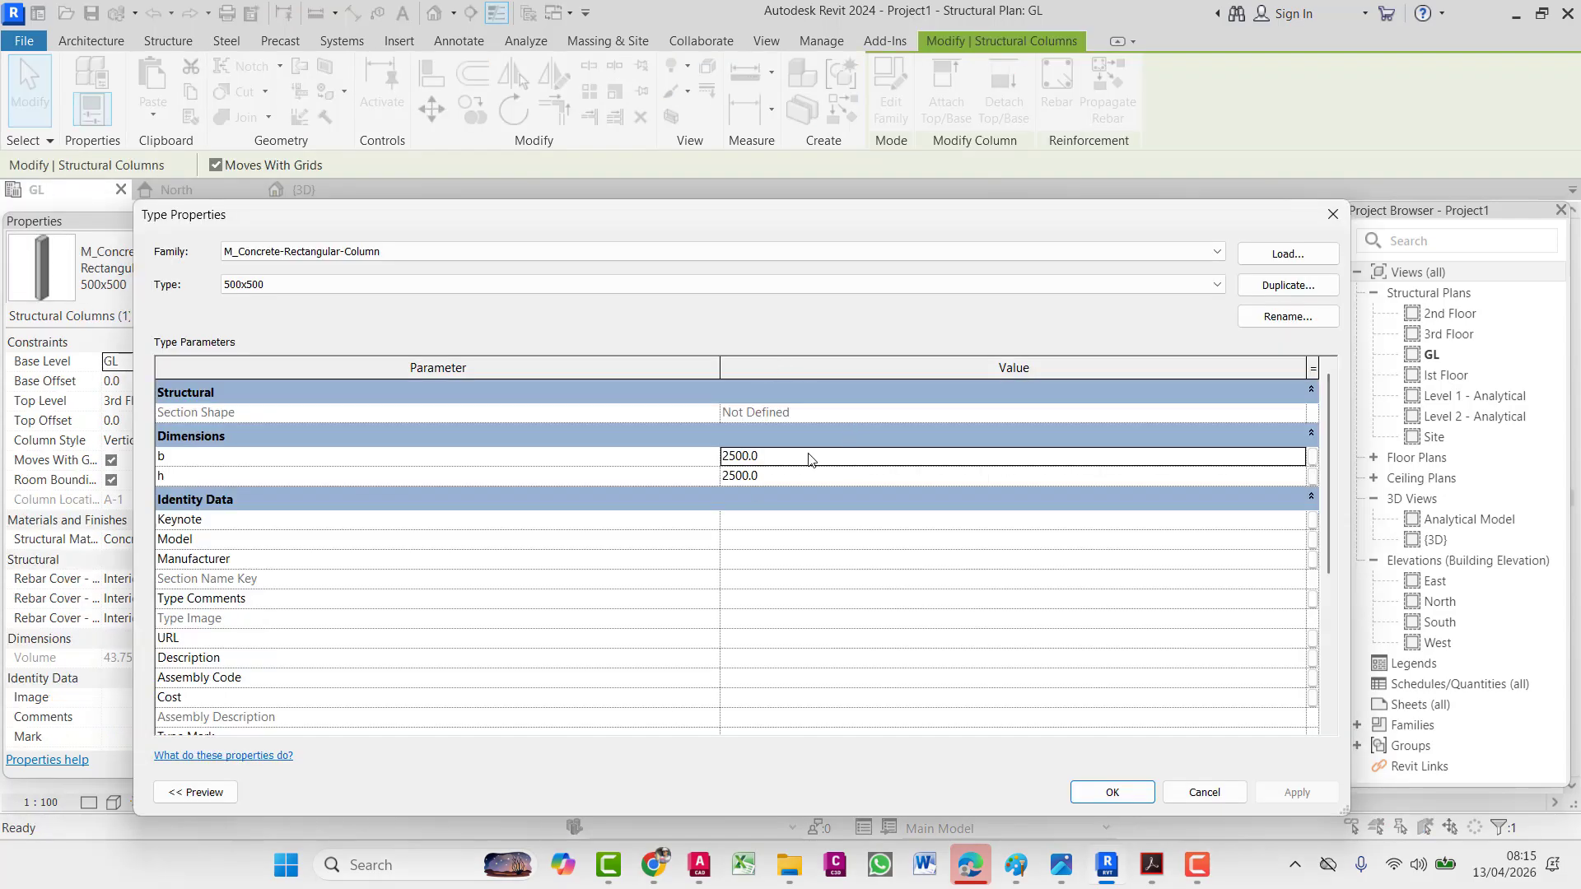
click(772, 457)
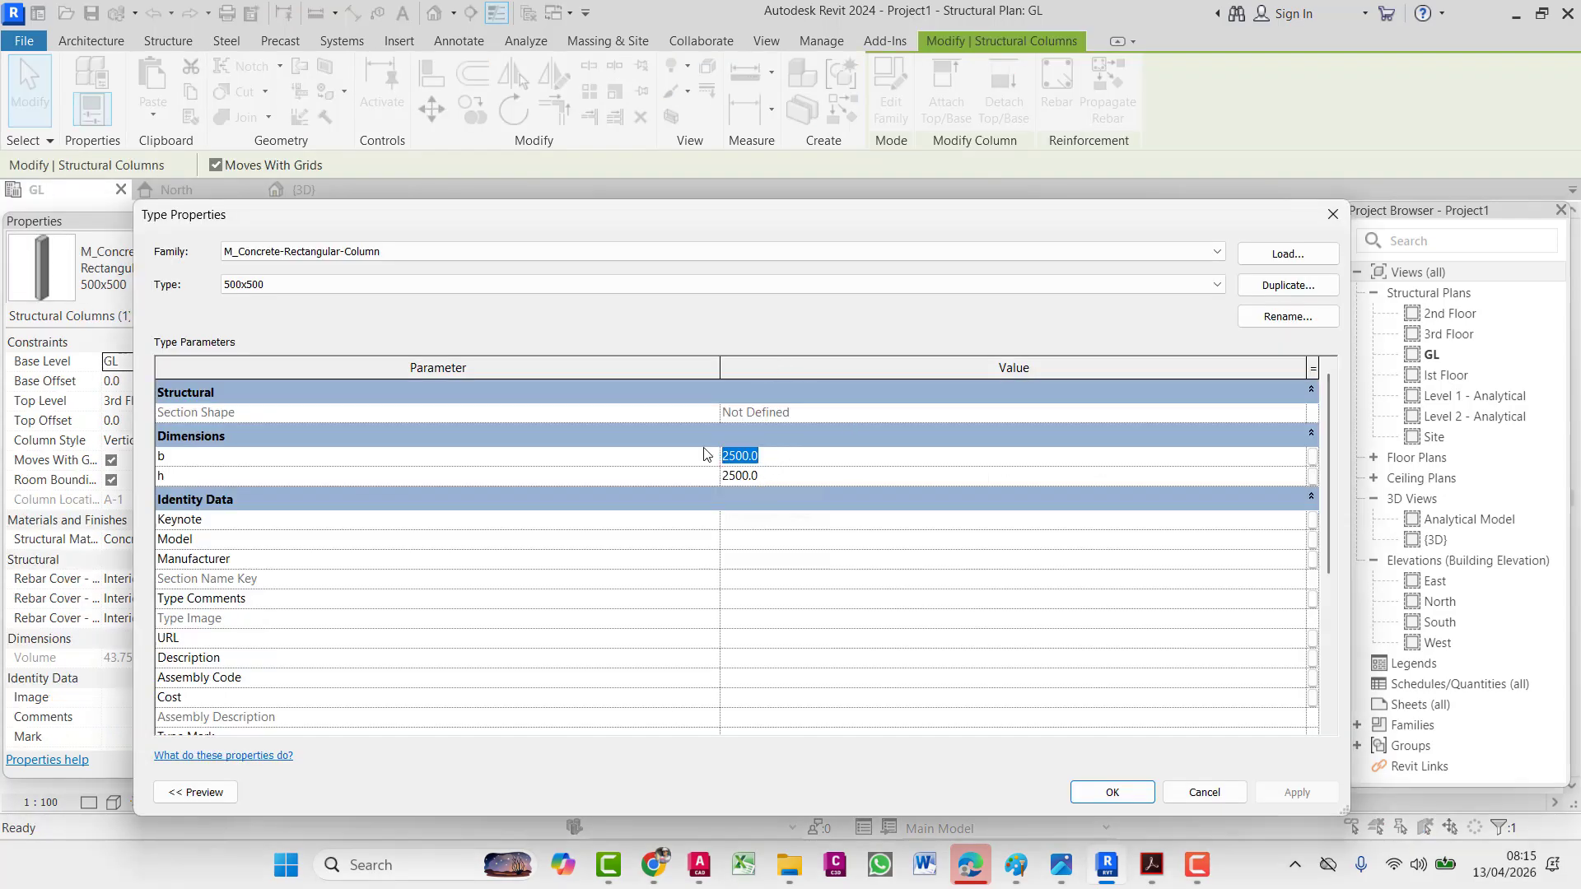
text(1000)
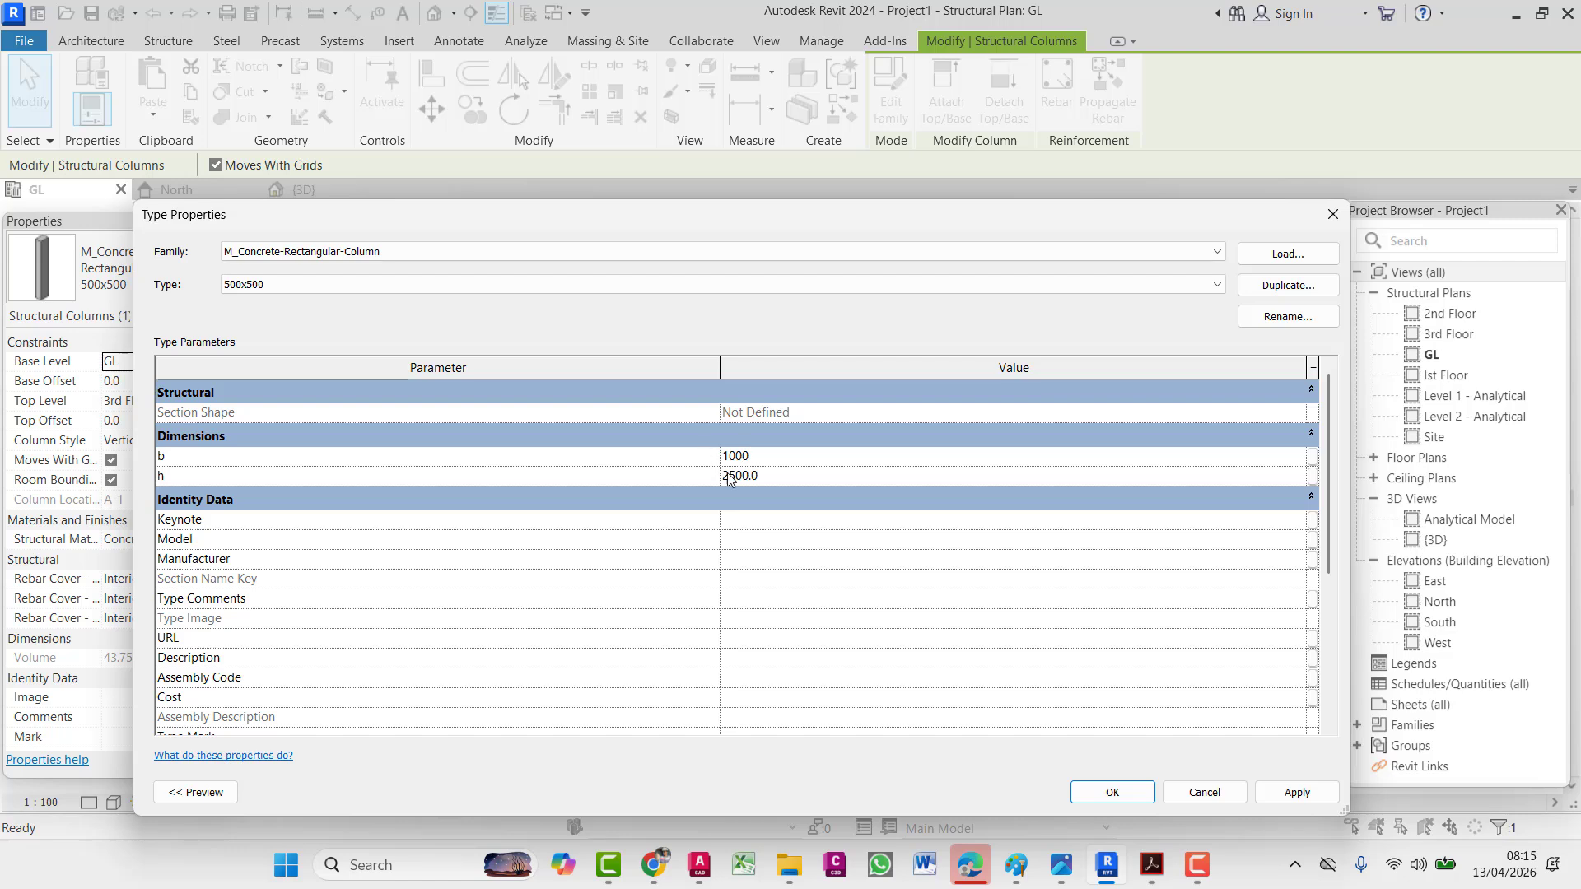
click(728, 477)
text(10)
click(1288, 797)
click(1092, 797)
- Examine the resized columns in the GL plan and in the 3D view
scroll(748, 501, down, 2)
click(748, 501)
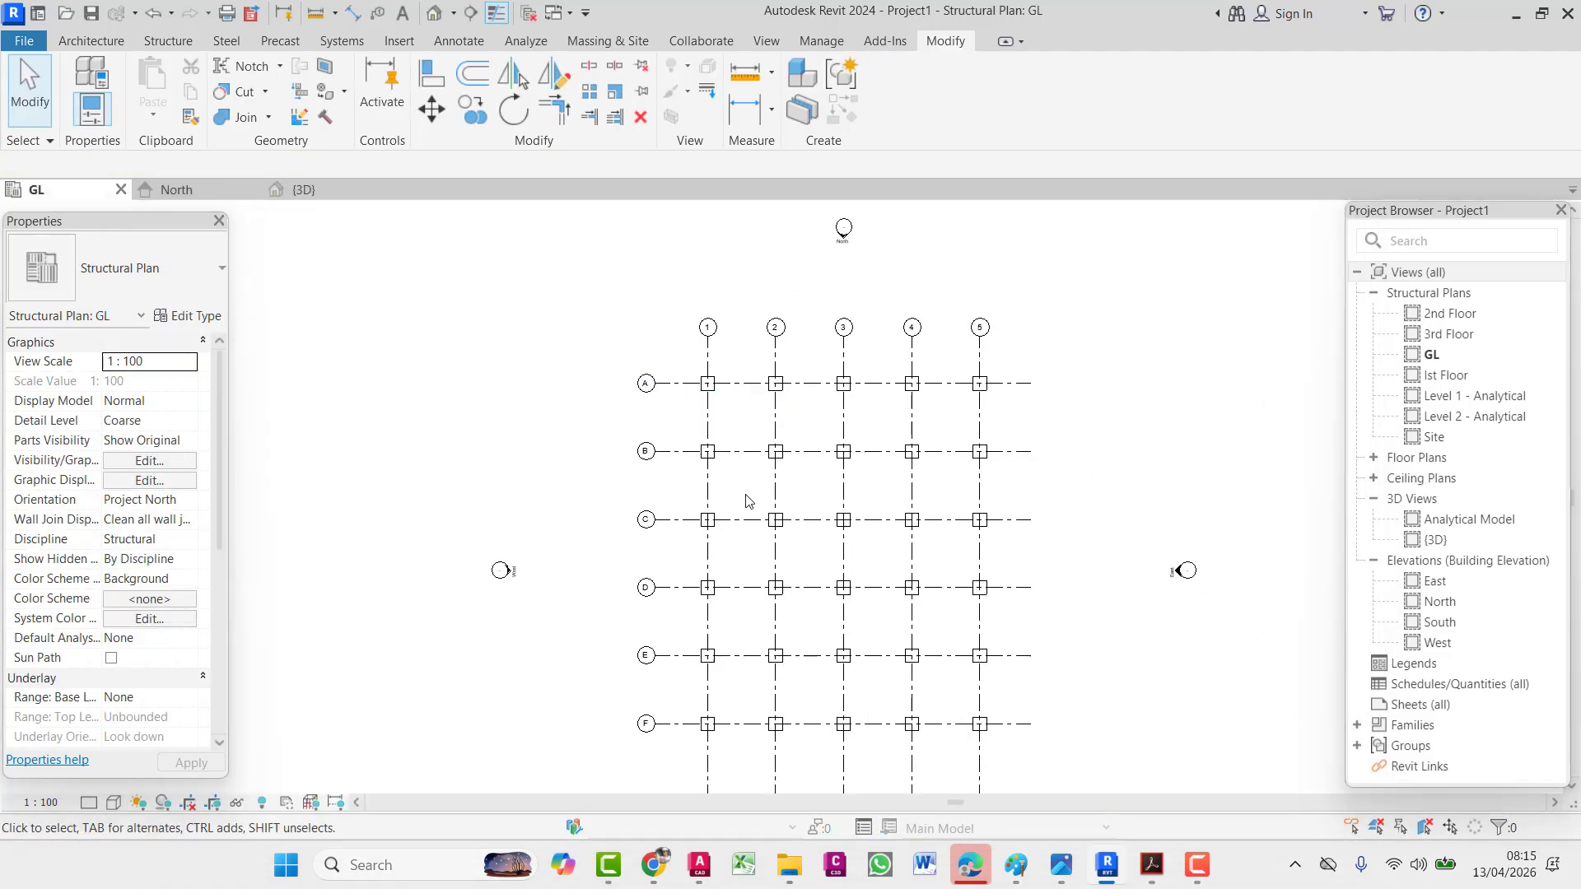
scroll(696, 412, up, 4)
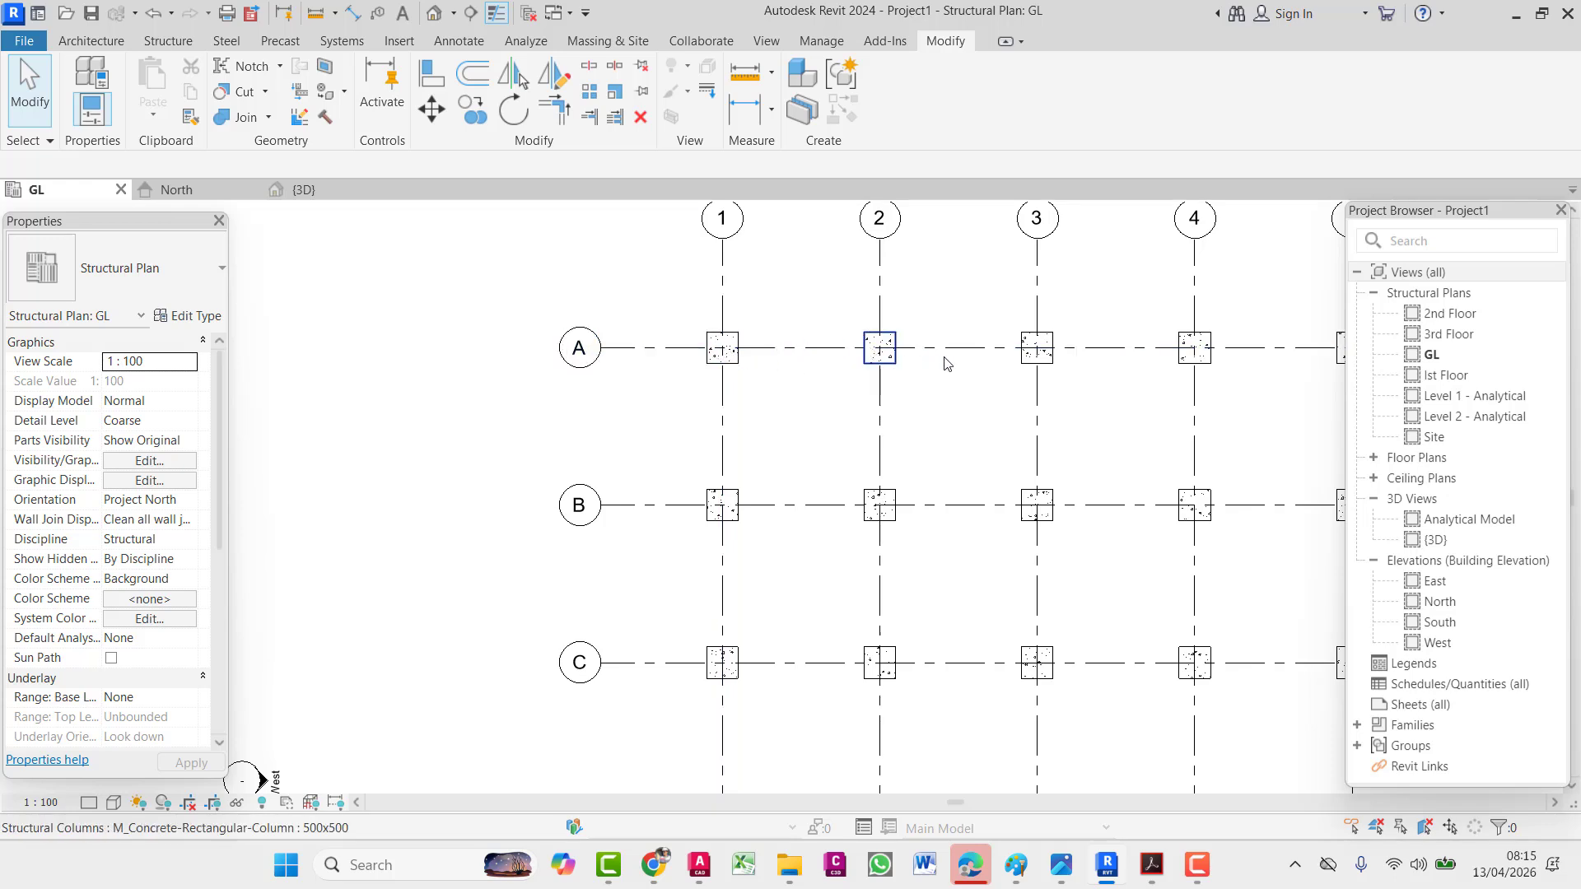
middle_drag(994, 369, 1106, 357)
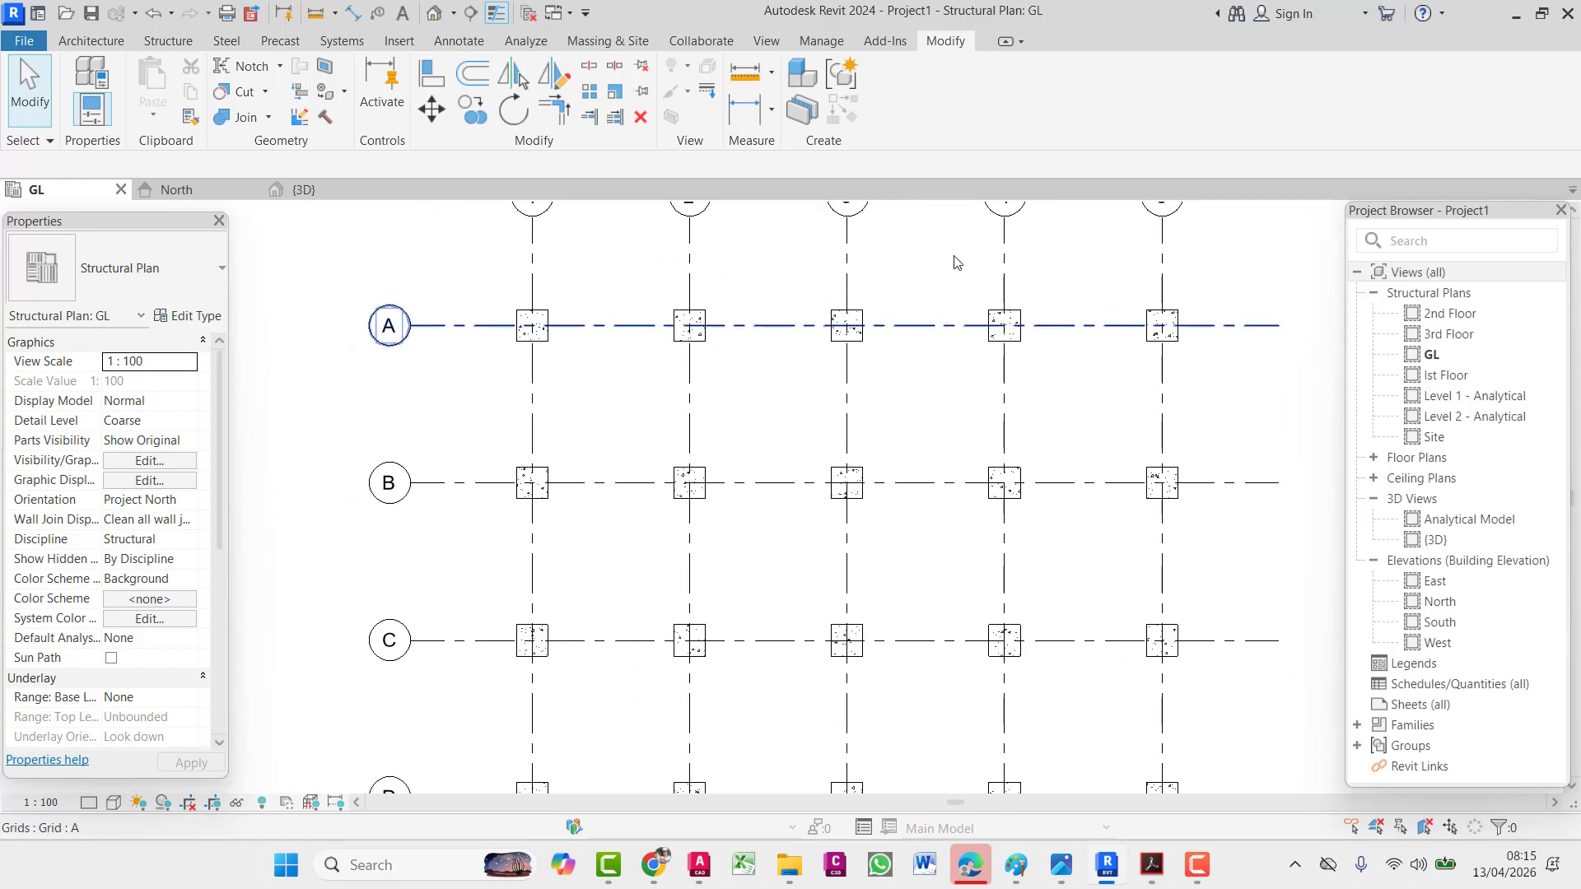
click(280, 195)
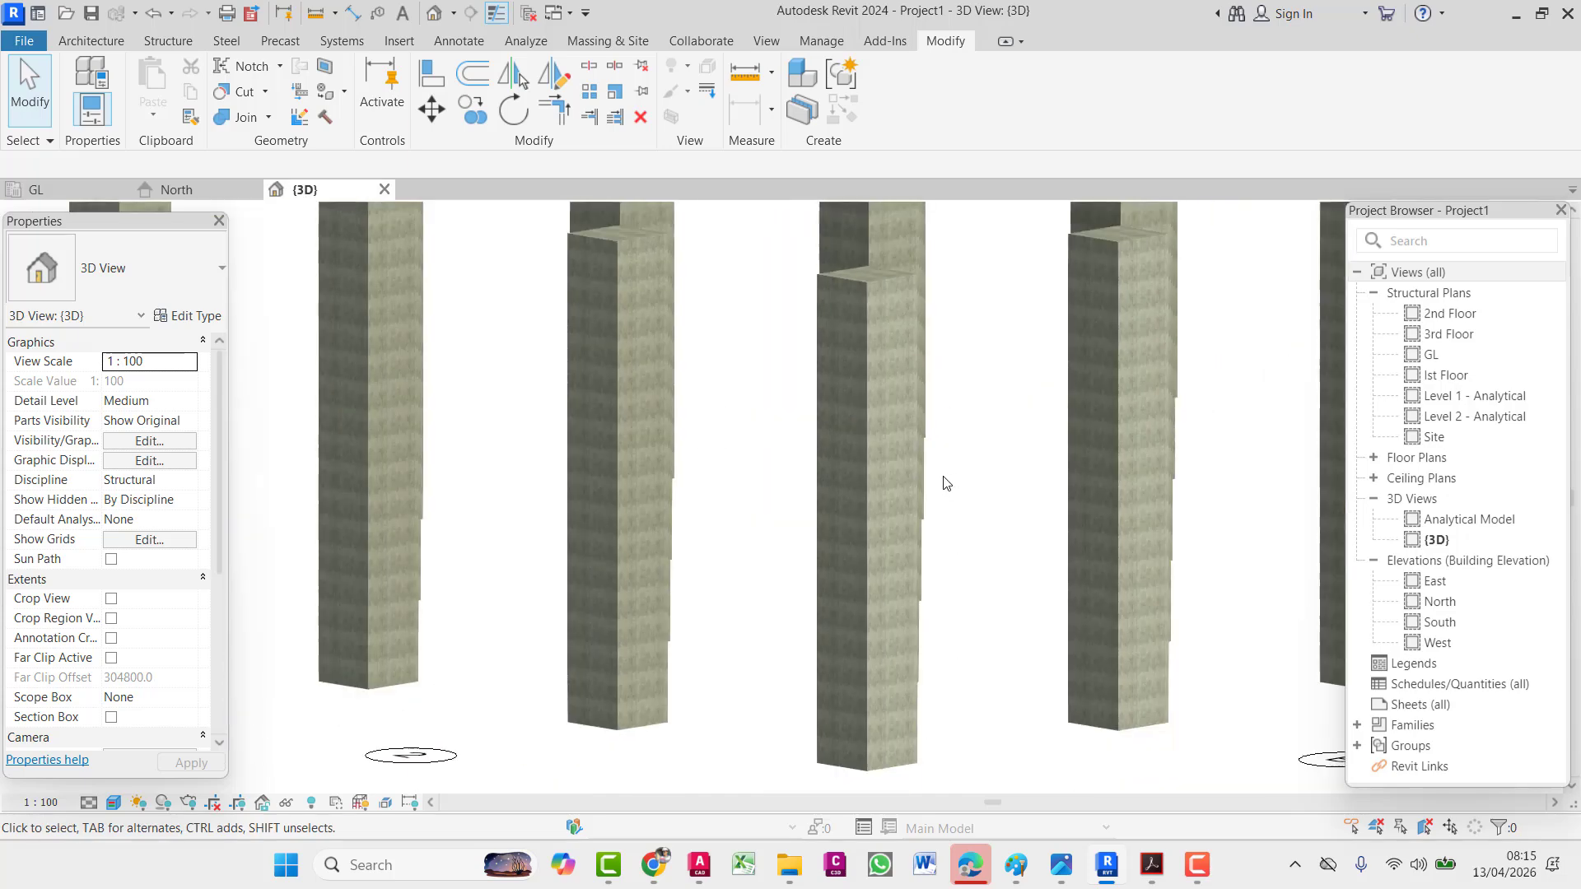
scroll(915, 472, down, 5)
scroll(743, 444, up, 10)
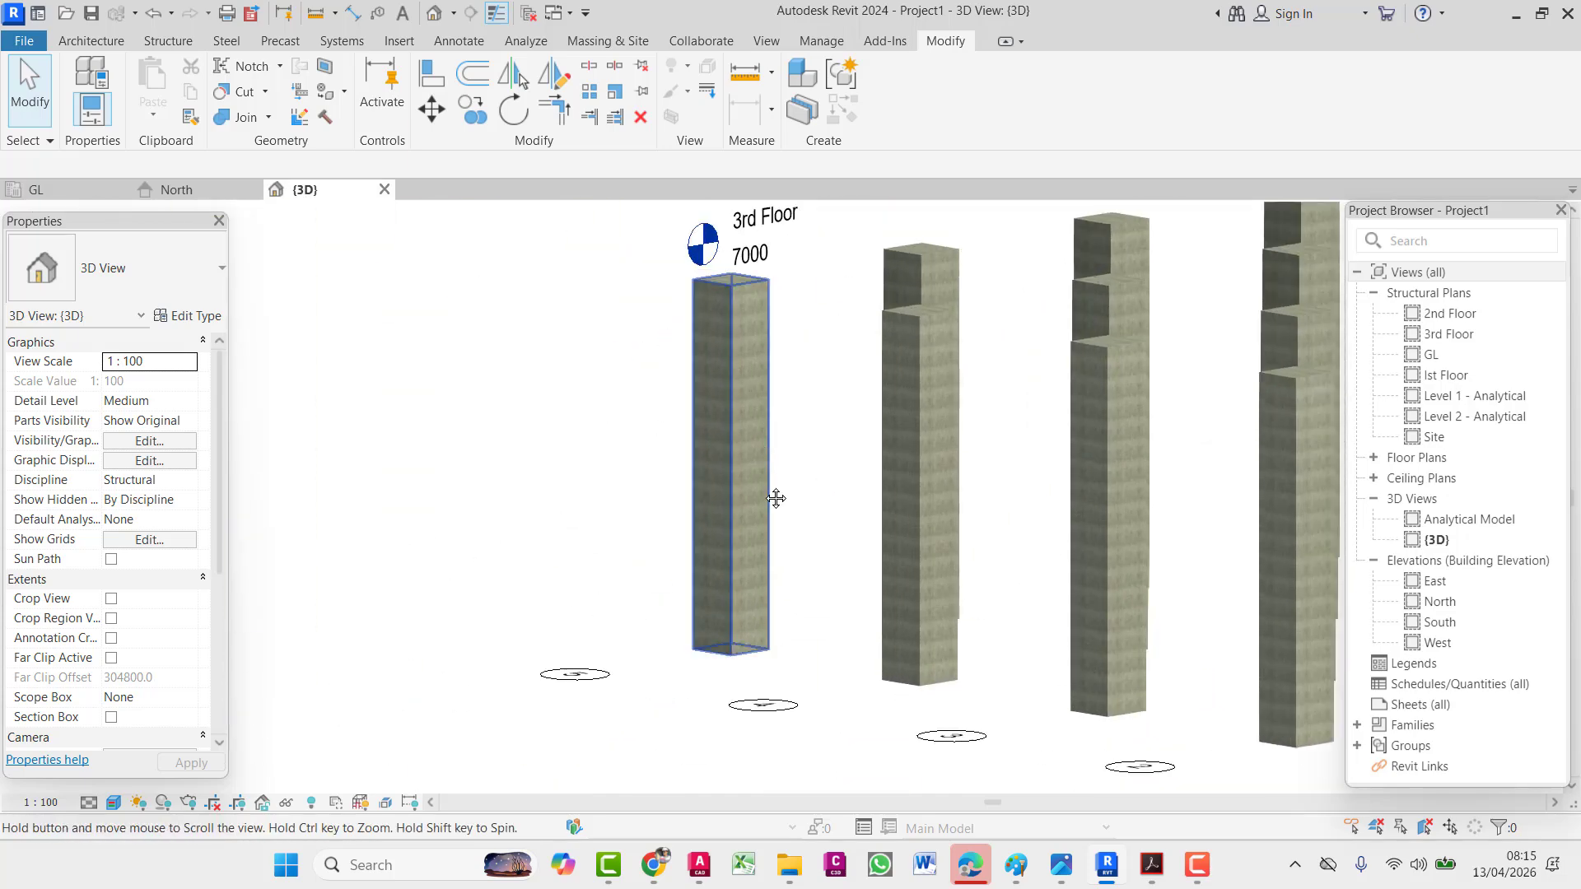
scroll(743, 506, down, 5)
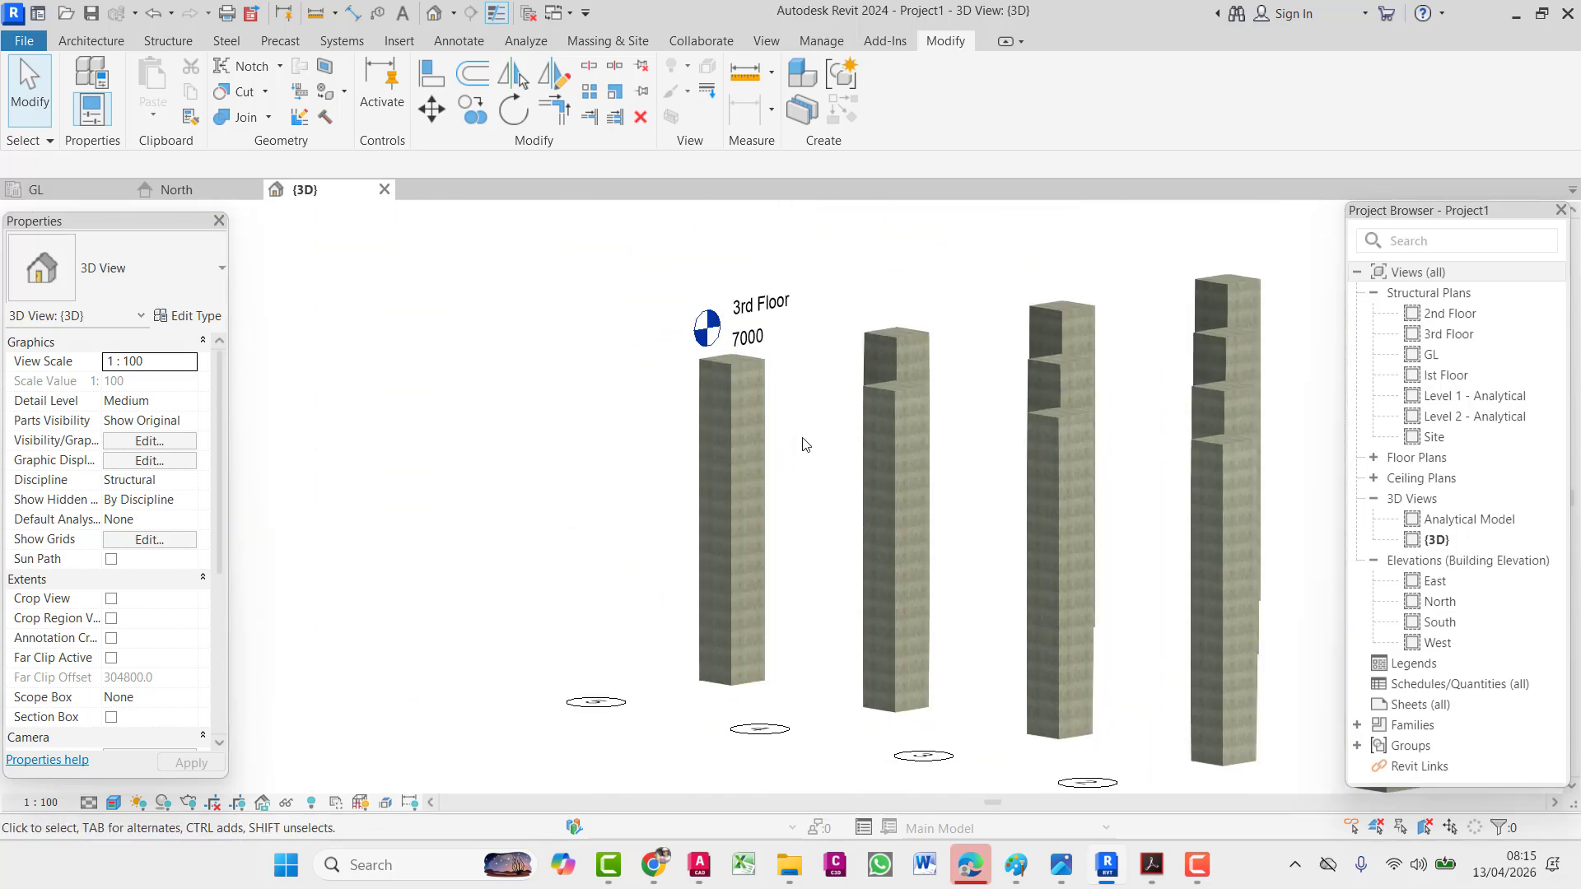
- Set the top level of all the concrete columns to Ist Floor, check them in 3D, and return to the GL plan
click(33, 189)
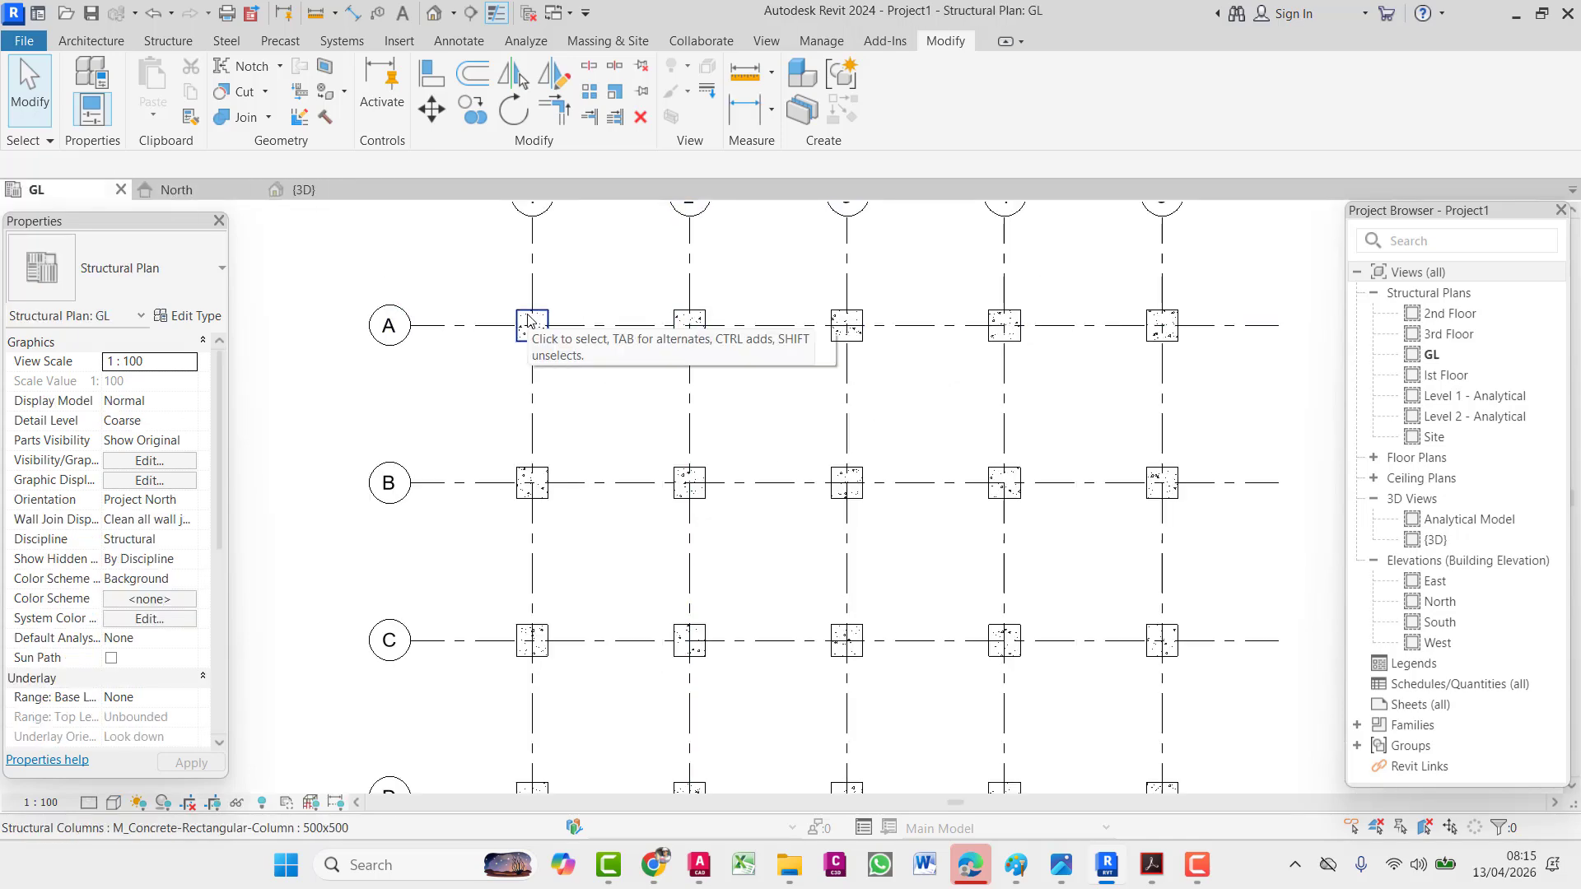
click(527, 323)
key(s)
key(a)
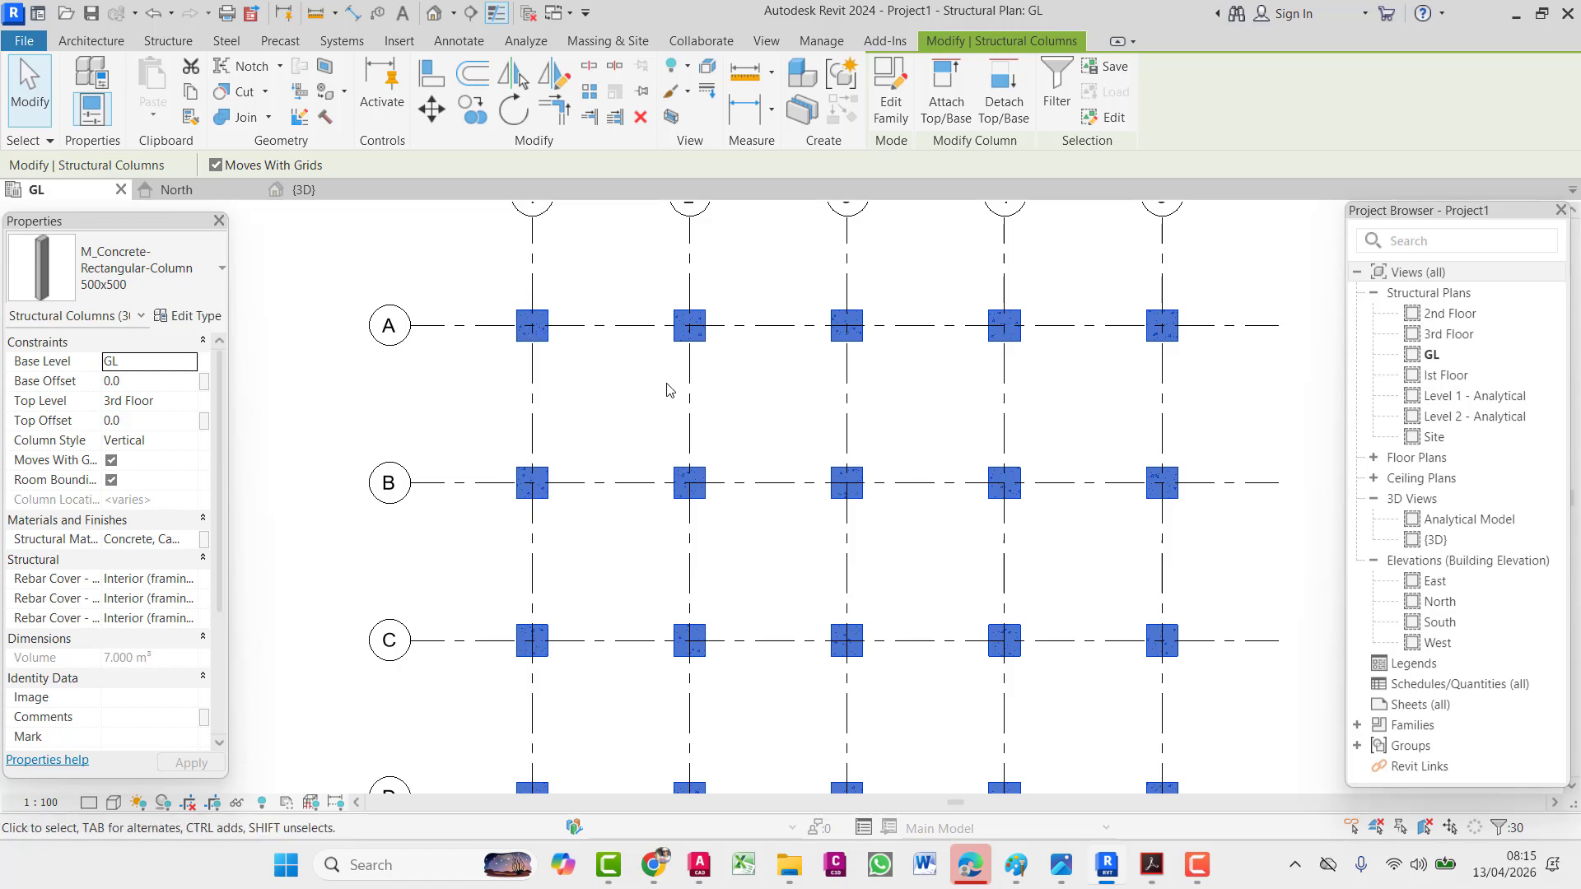
click(162, 403)
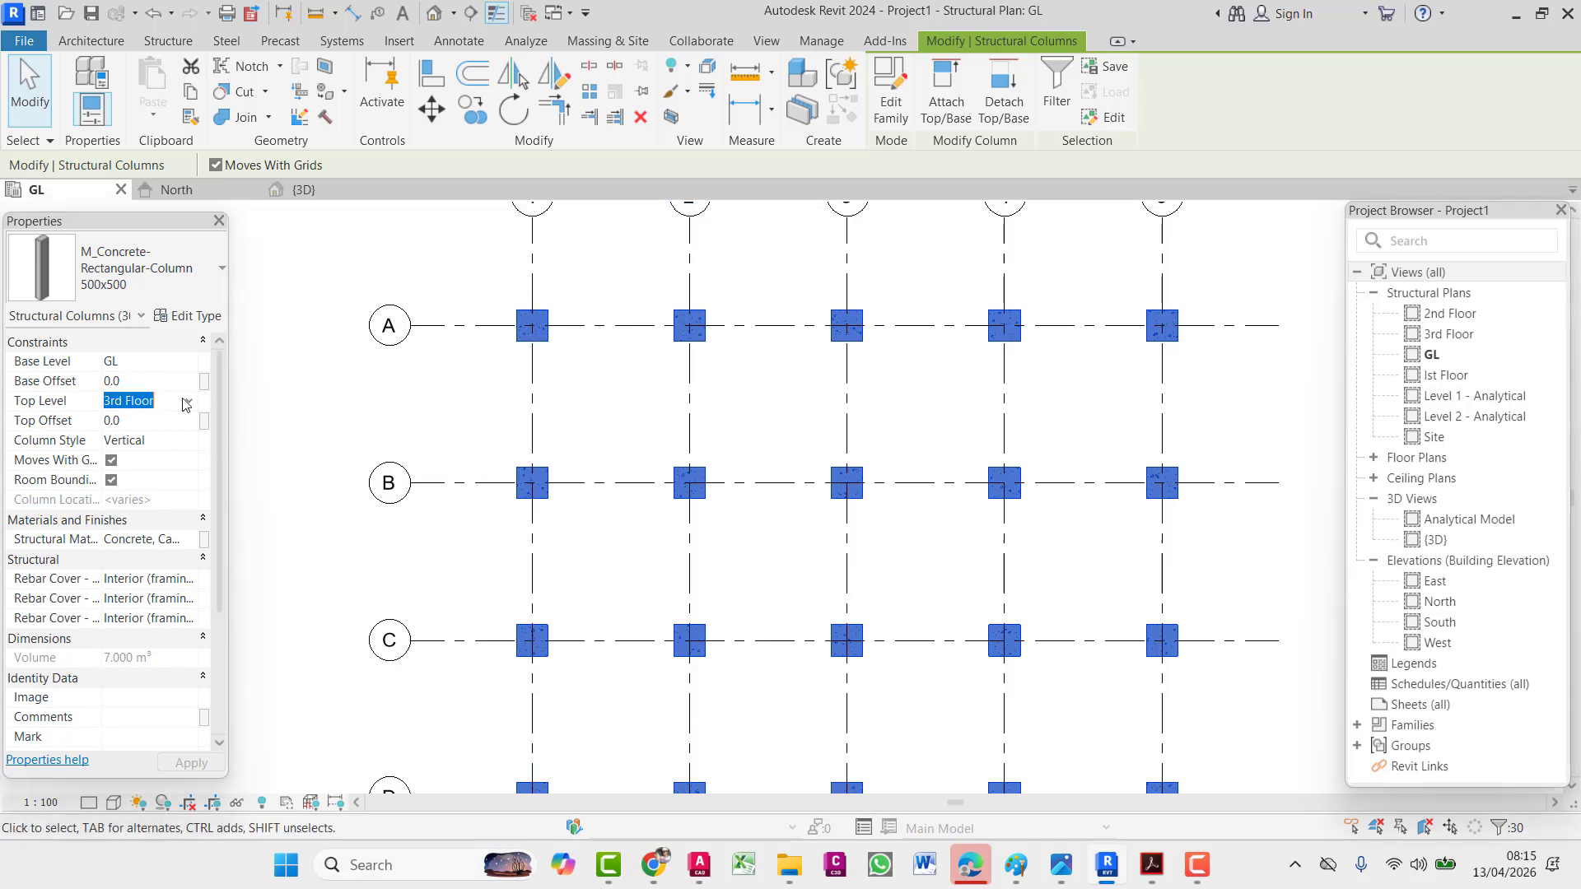
click(189, 401)
click(118, 437)
click(399, 448)
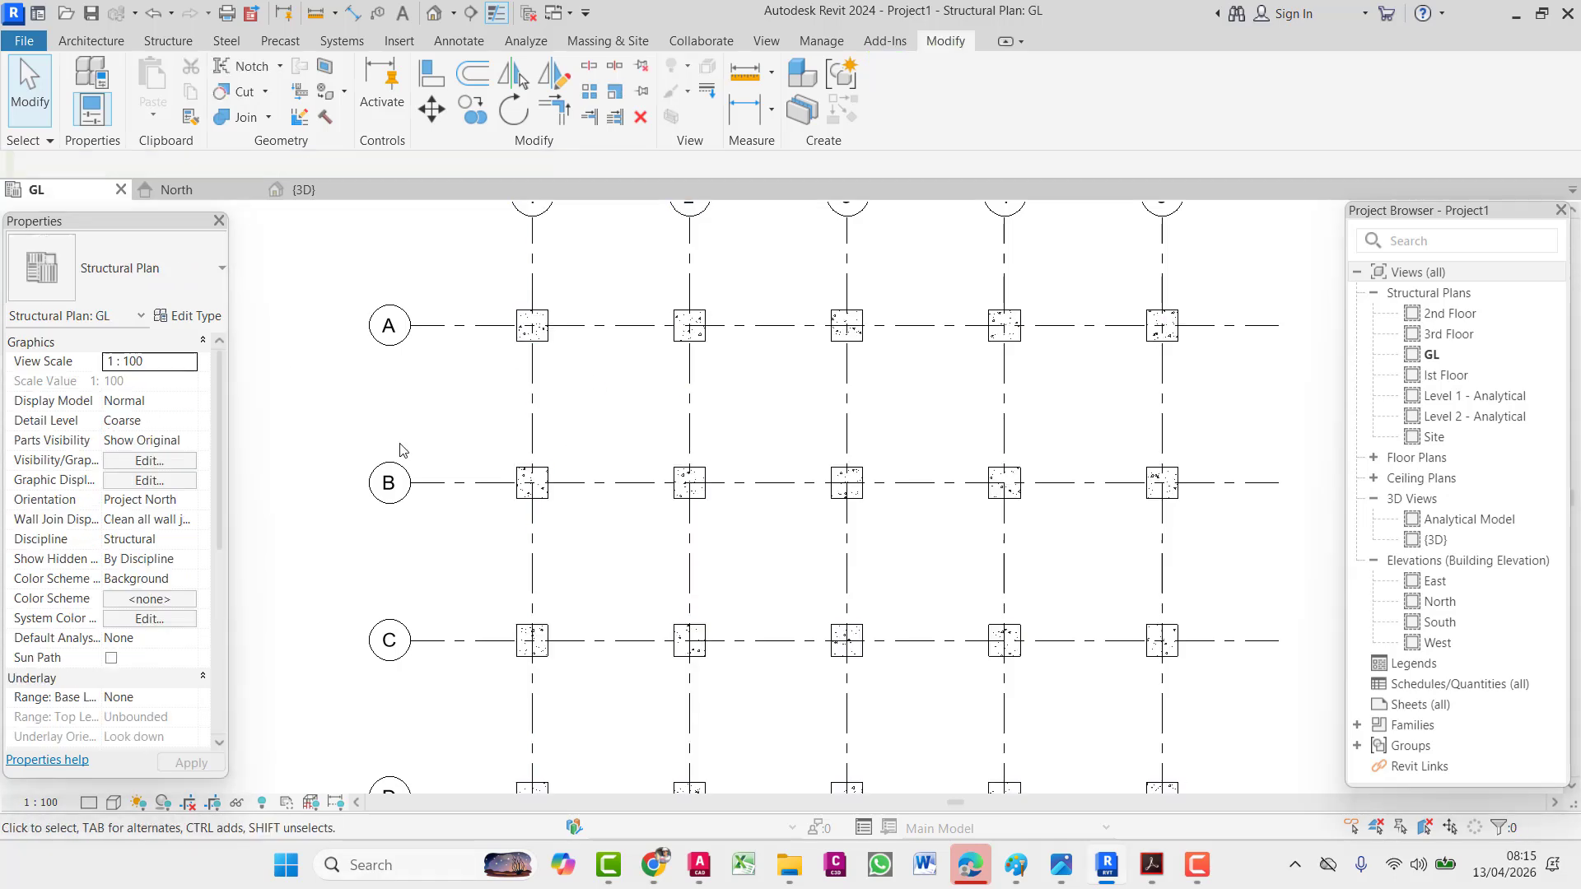
click(301, 191)
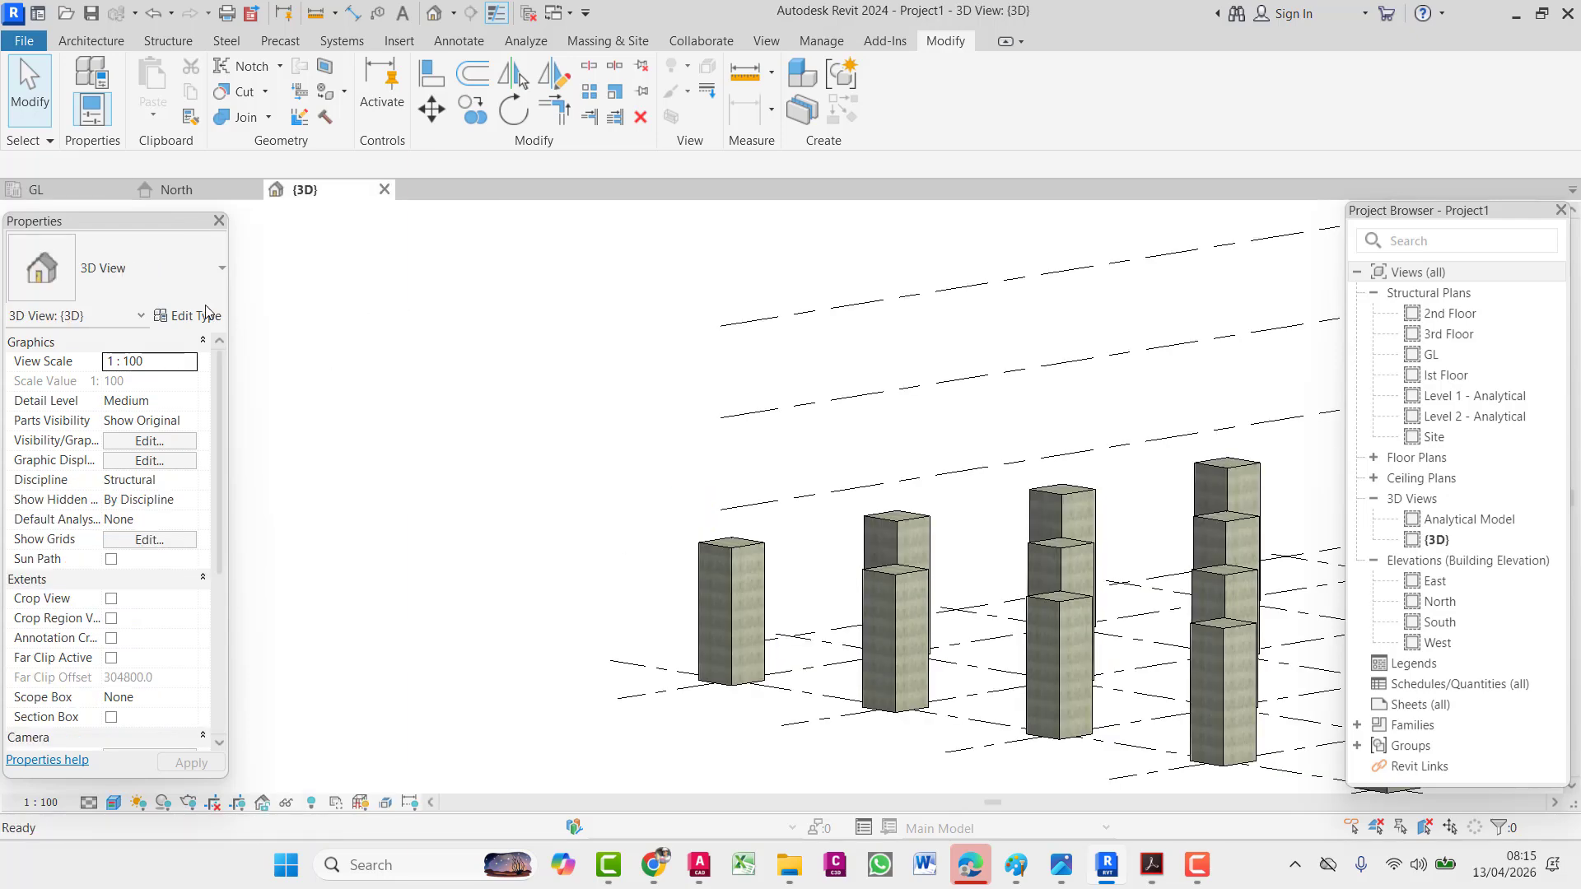
click(52, 190)
scroll(592, 395, down, 1)
middle_drag(630, 385, 607, 516)
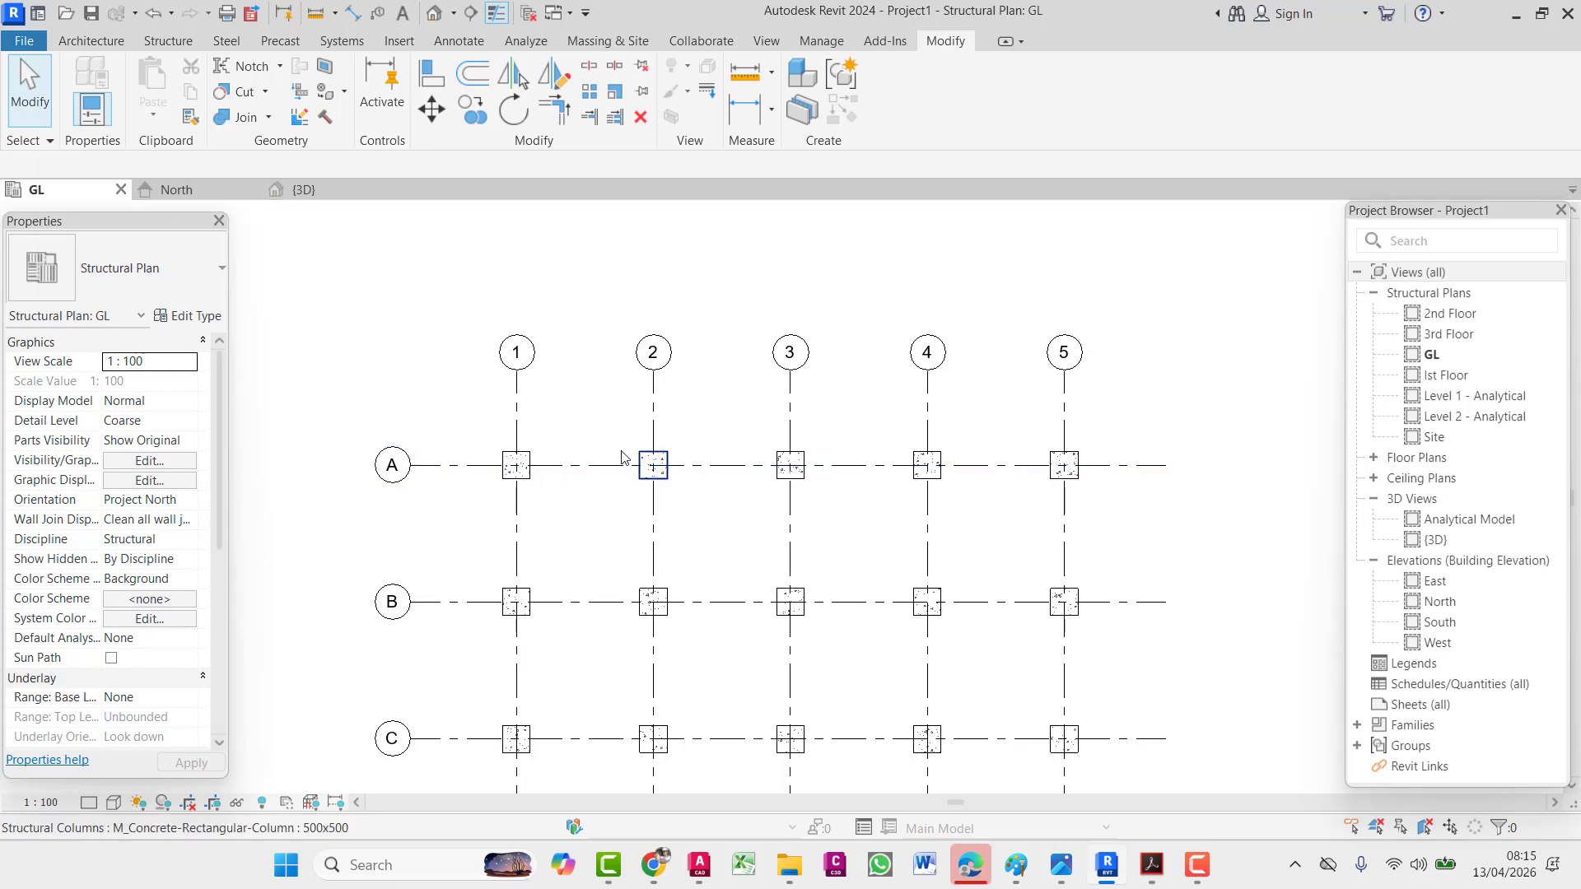
click(90, 41)
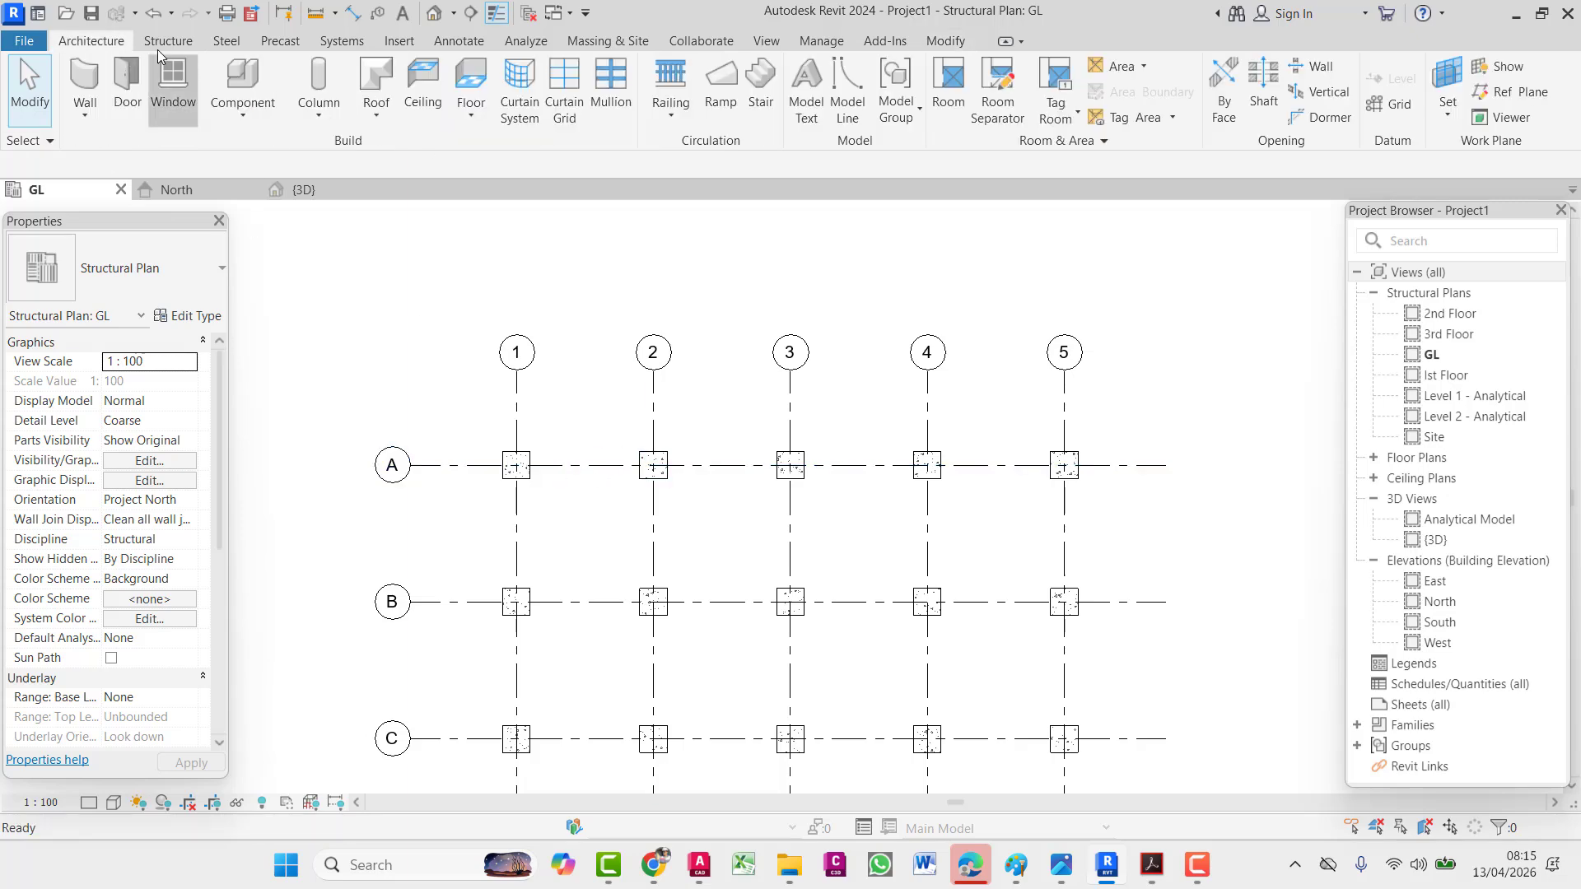
click(173, 82)
key(Escape)
- Start the structural Beam tool with the M_Concrete-Rectangular Beam 300 x 600mm type
click(160, 46)
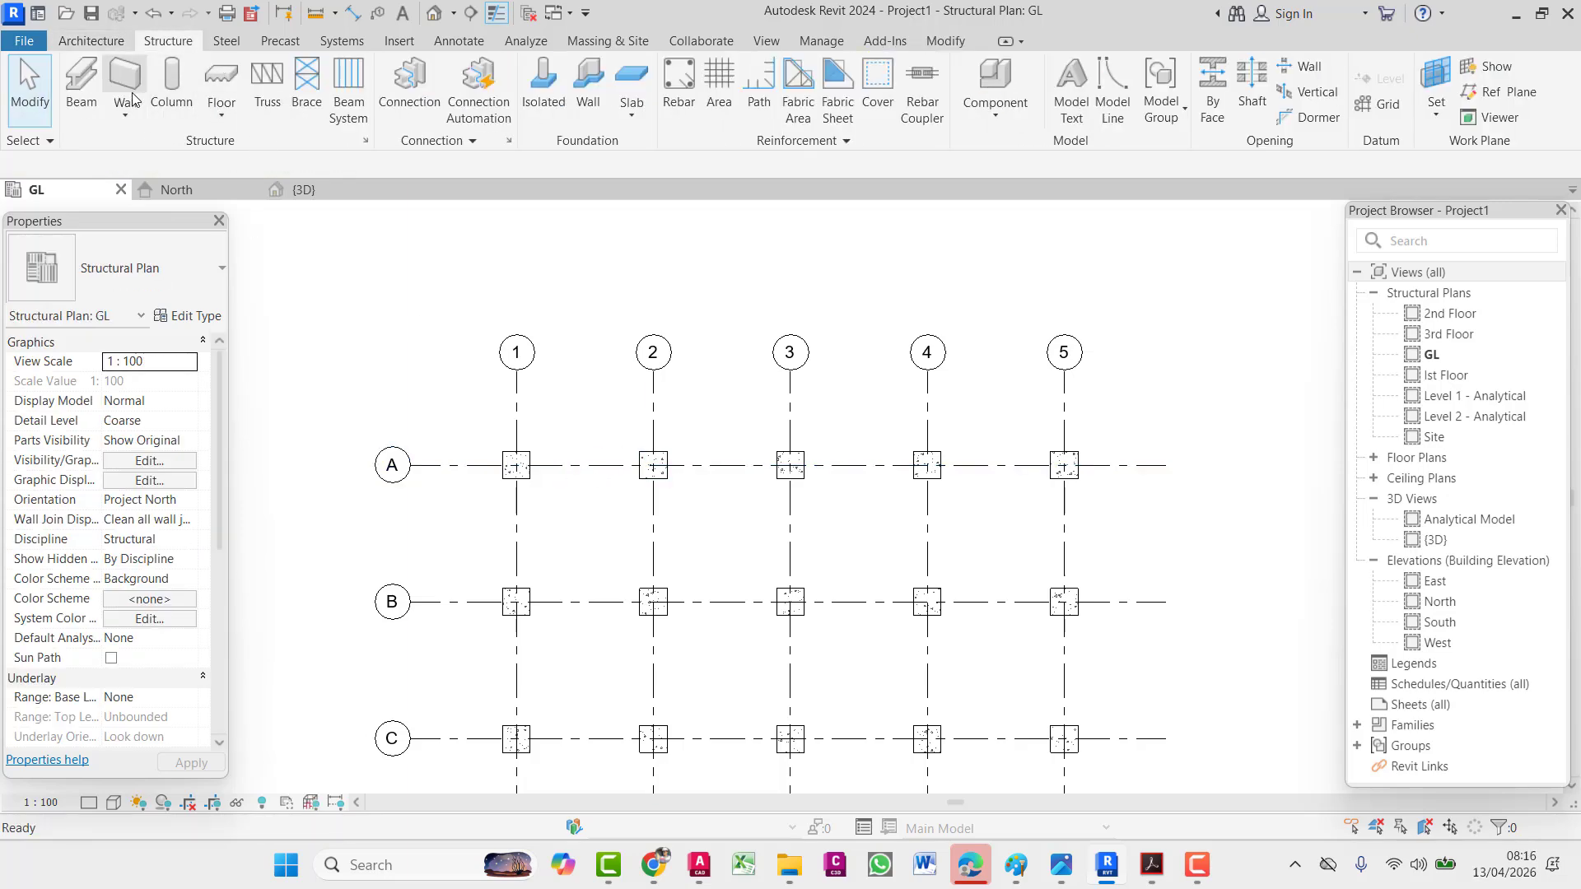
click(81, 112)
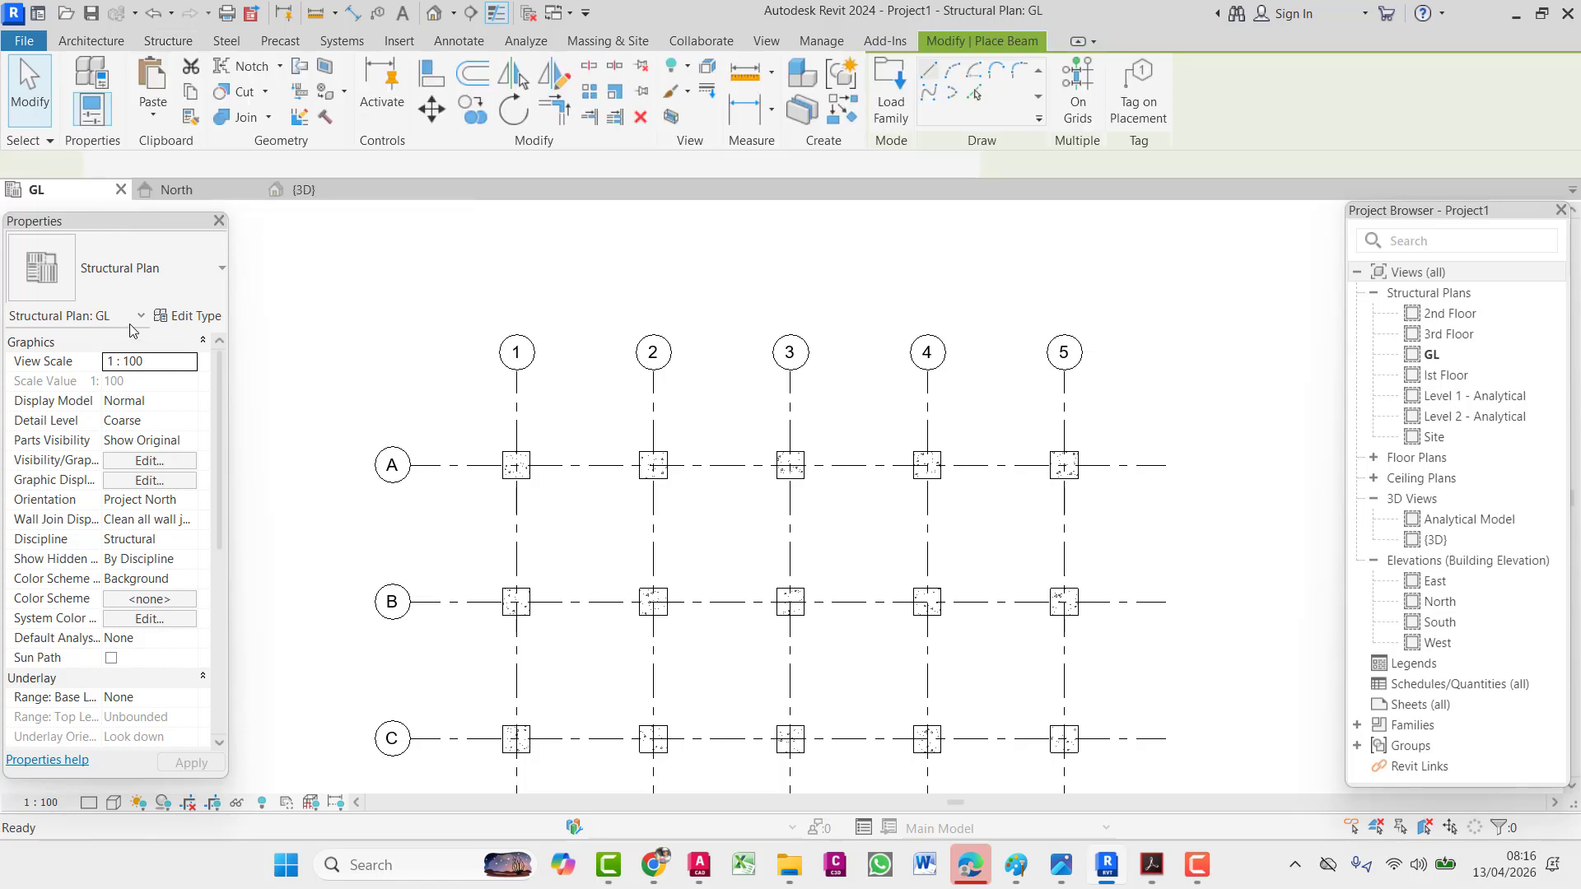
click(153, 272)
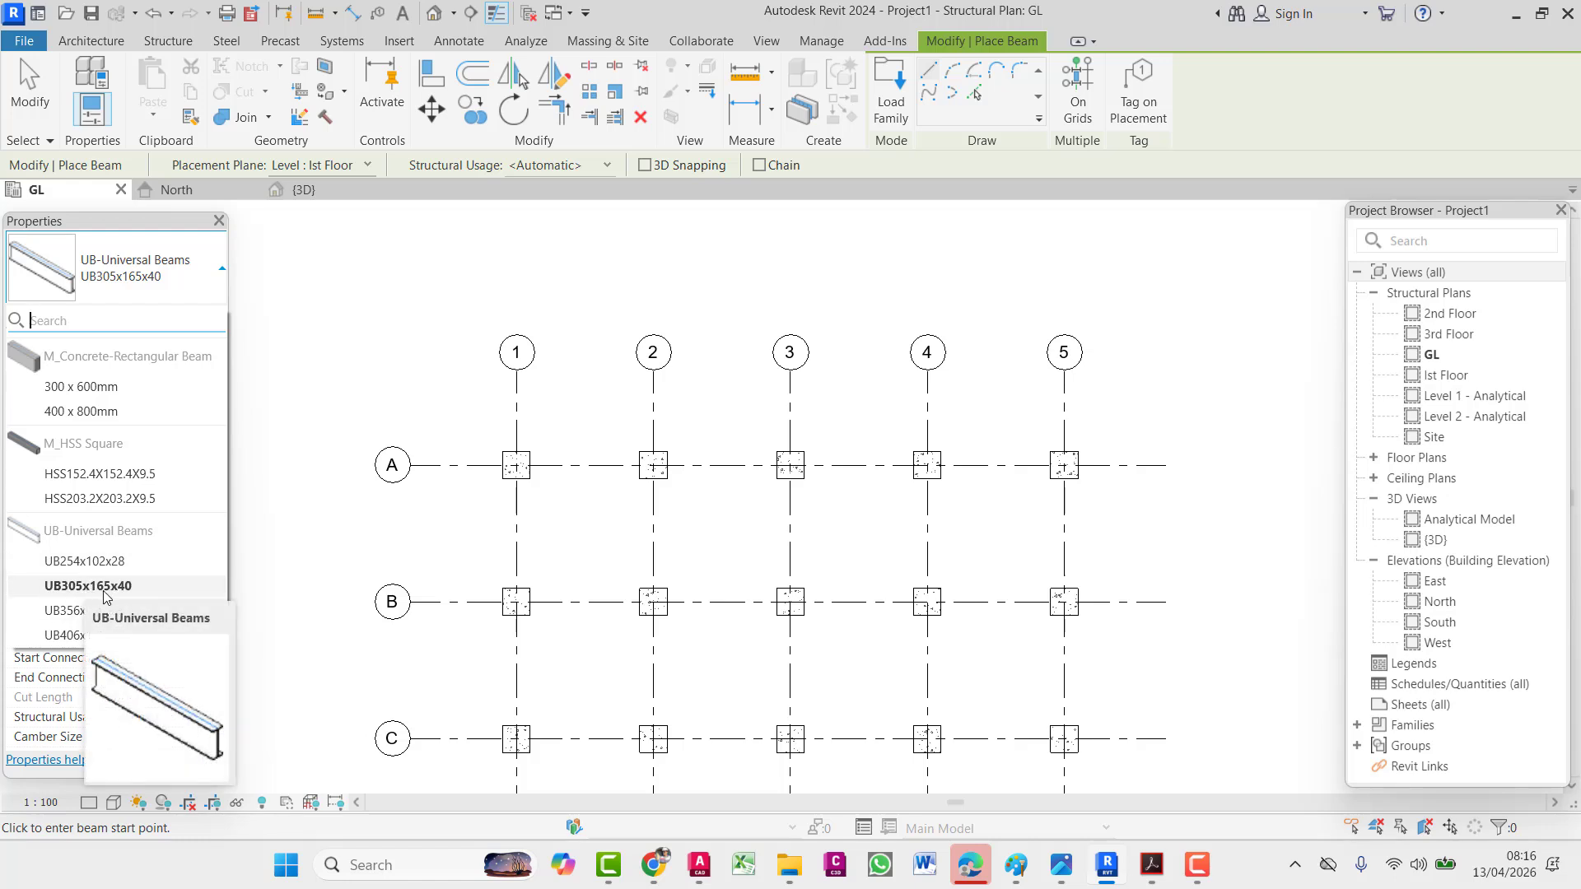
click(87, 390)
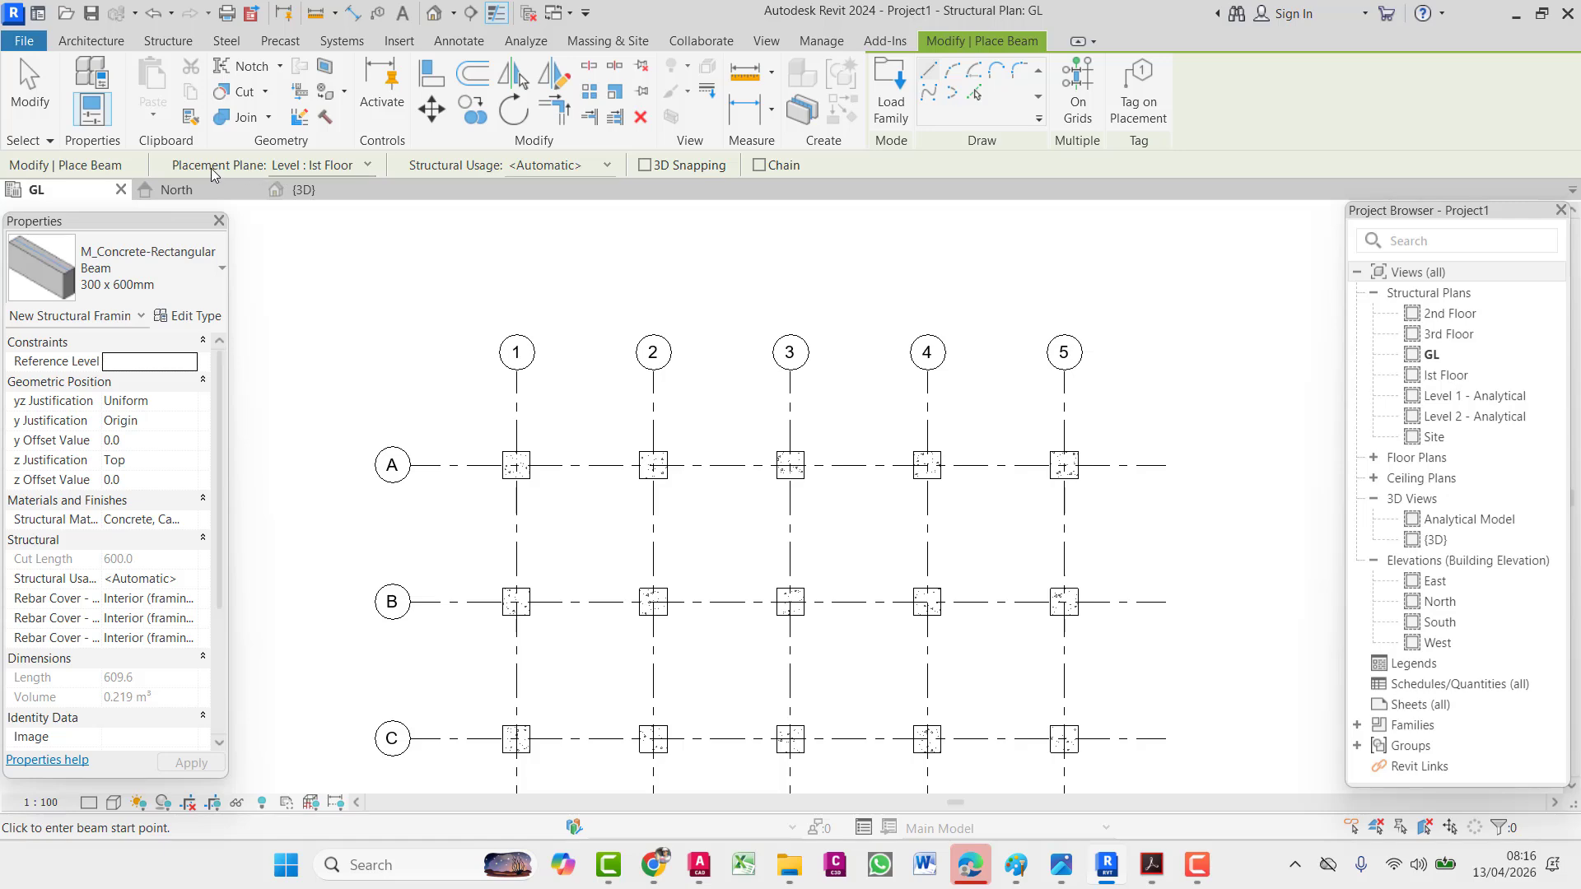
- Check the levels in 3D, then in the GL plan set the beam placement plane to Ist Floor and enable 3D snapping
click(357, 161)
click(358, 162)
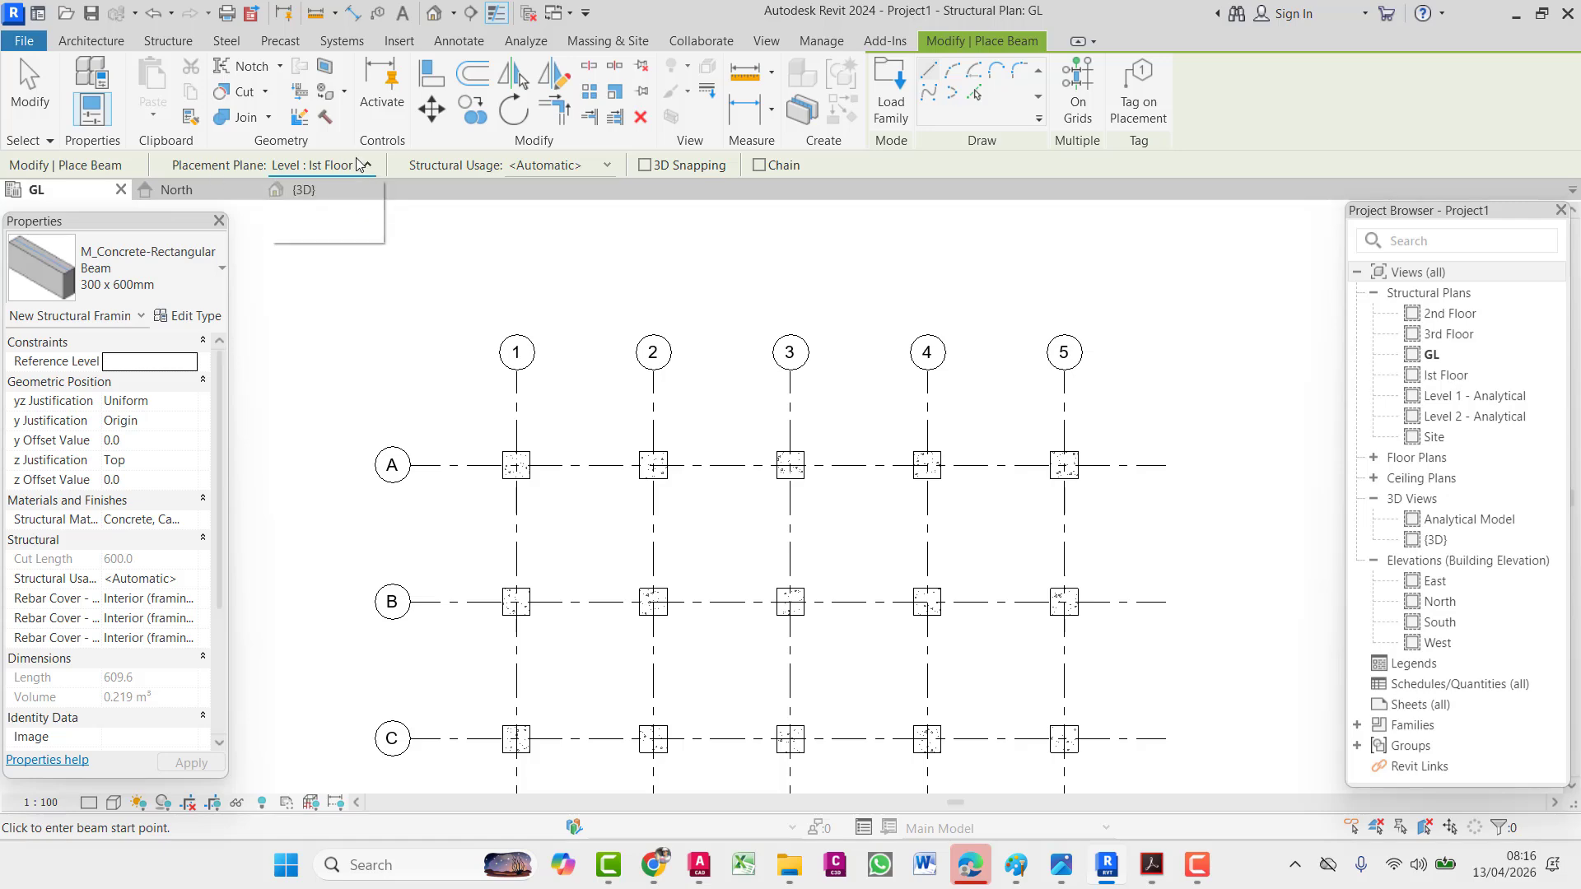
click(304, 189)
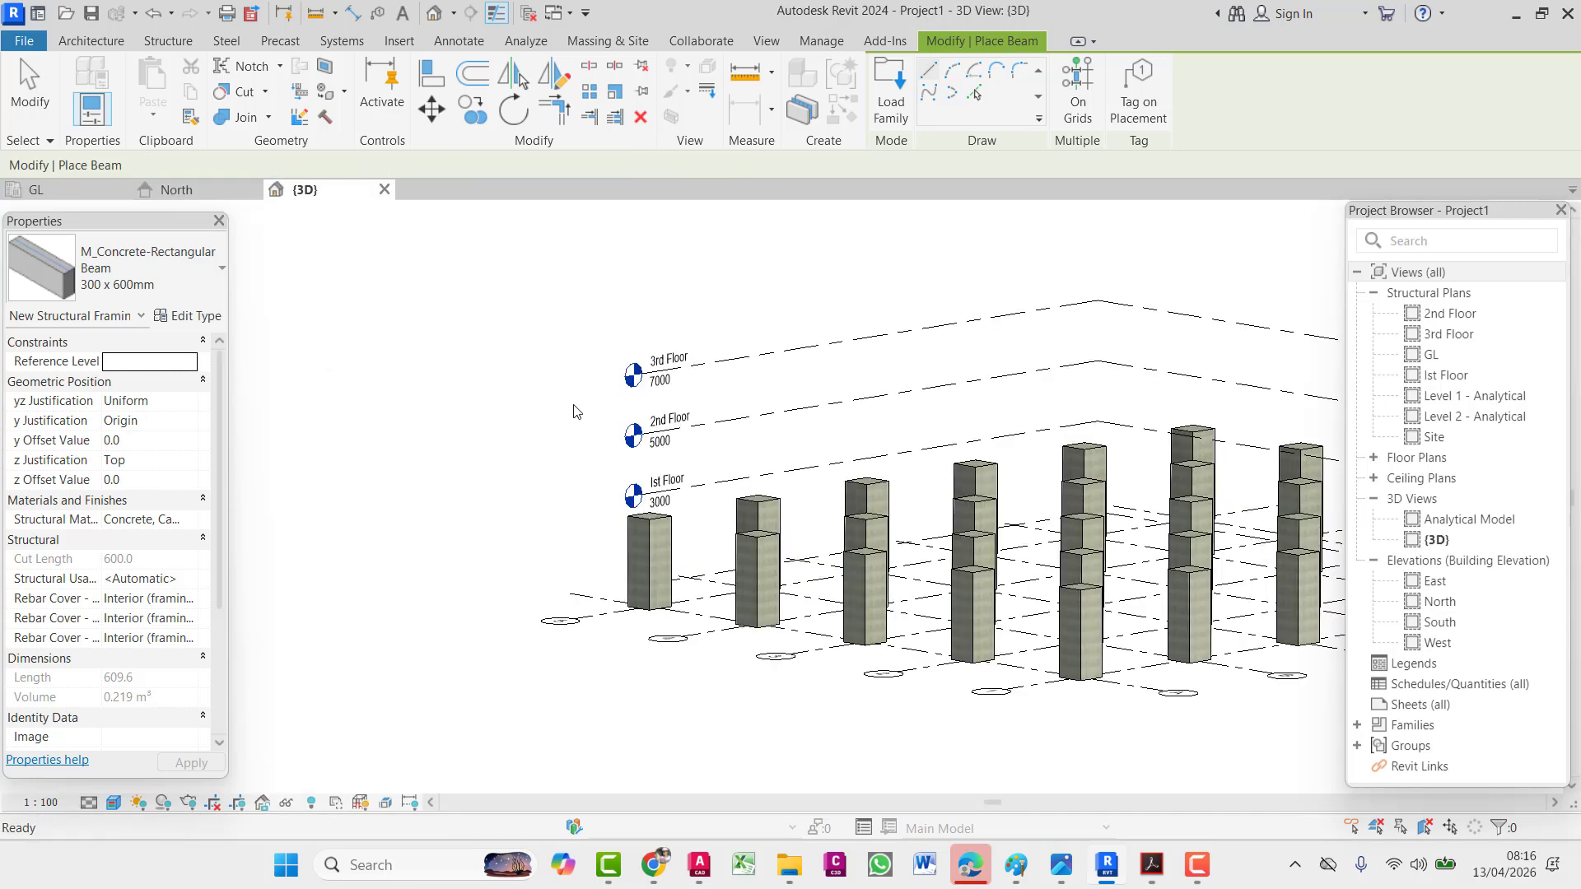
mouse_move(698, 574)
shift+middle_down()
mouse_move(649, 553)
mouse_move(775, 593)
mouse_move(708, 580)
mouse_move(683, 596)
shift+middle_up()
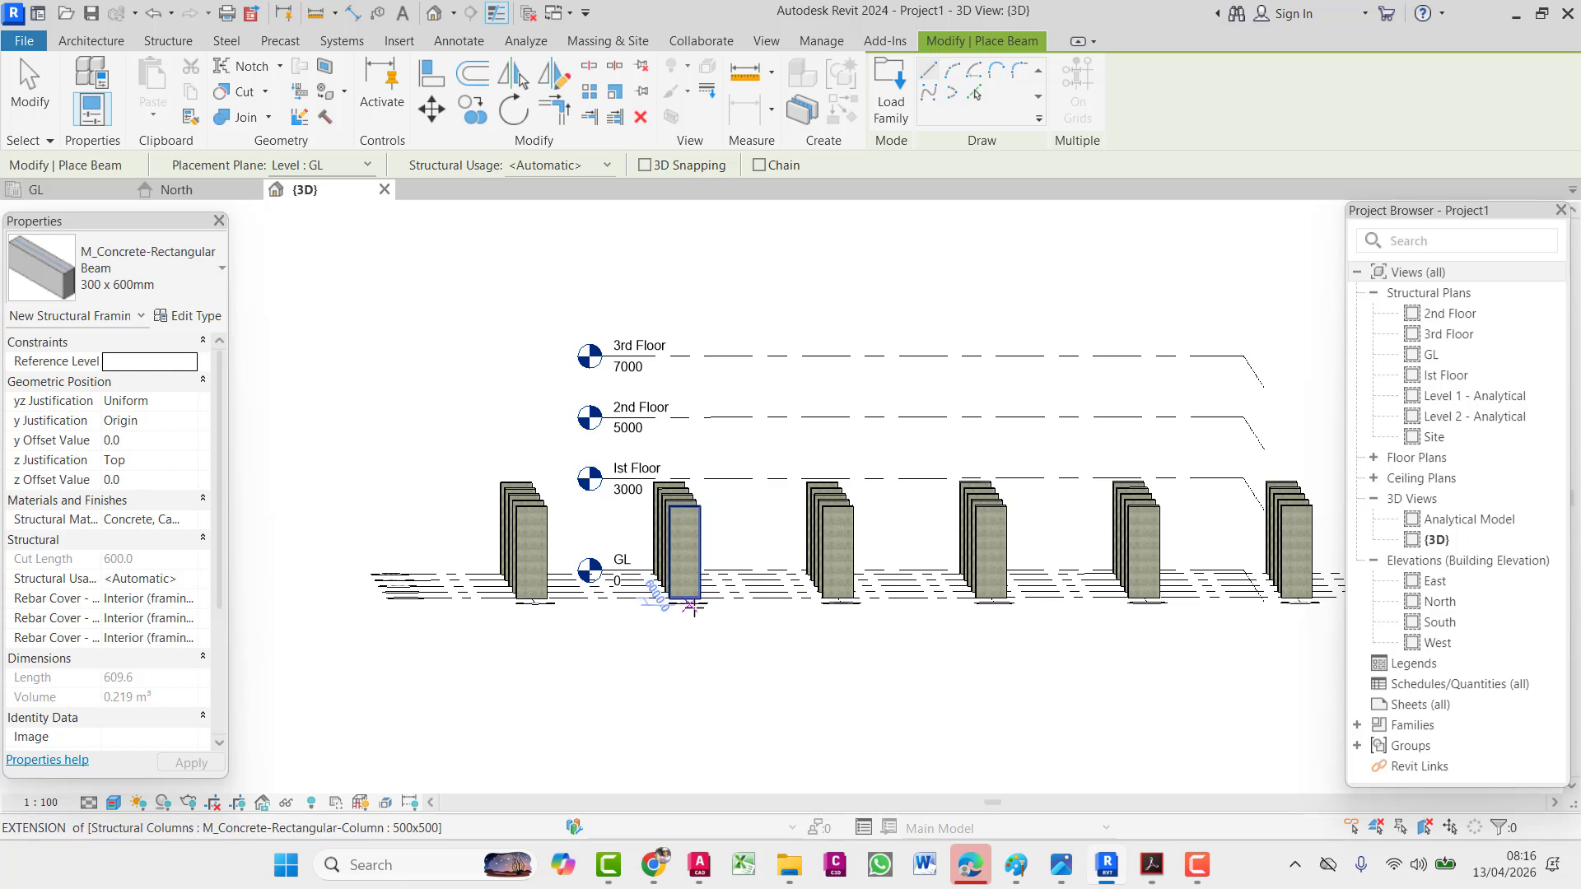
scroll(704, 603, up, 3)
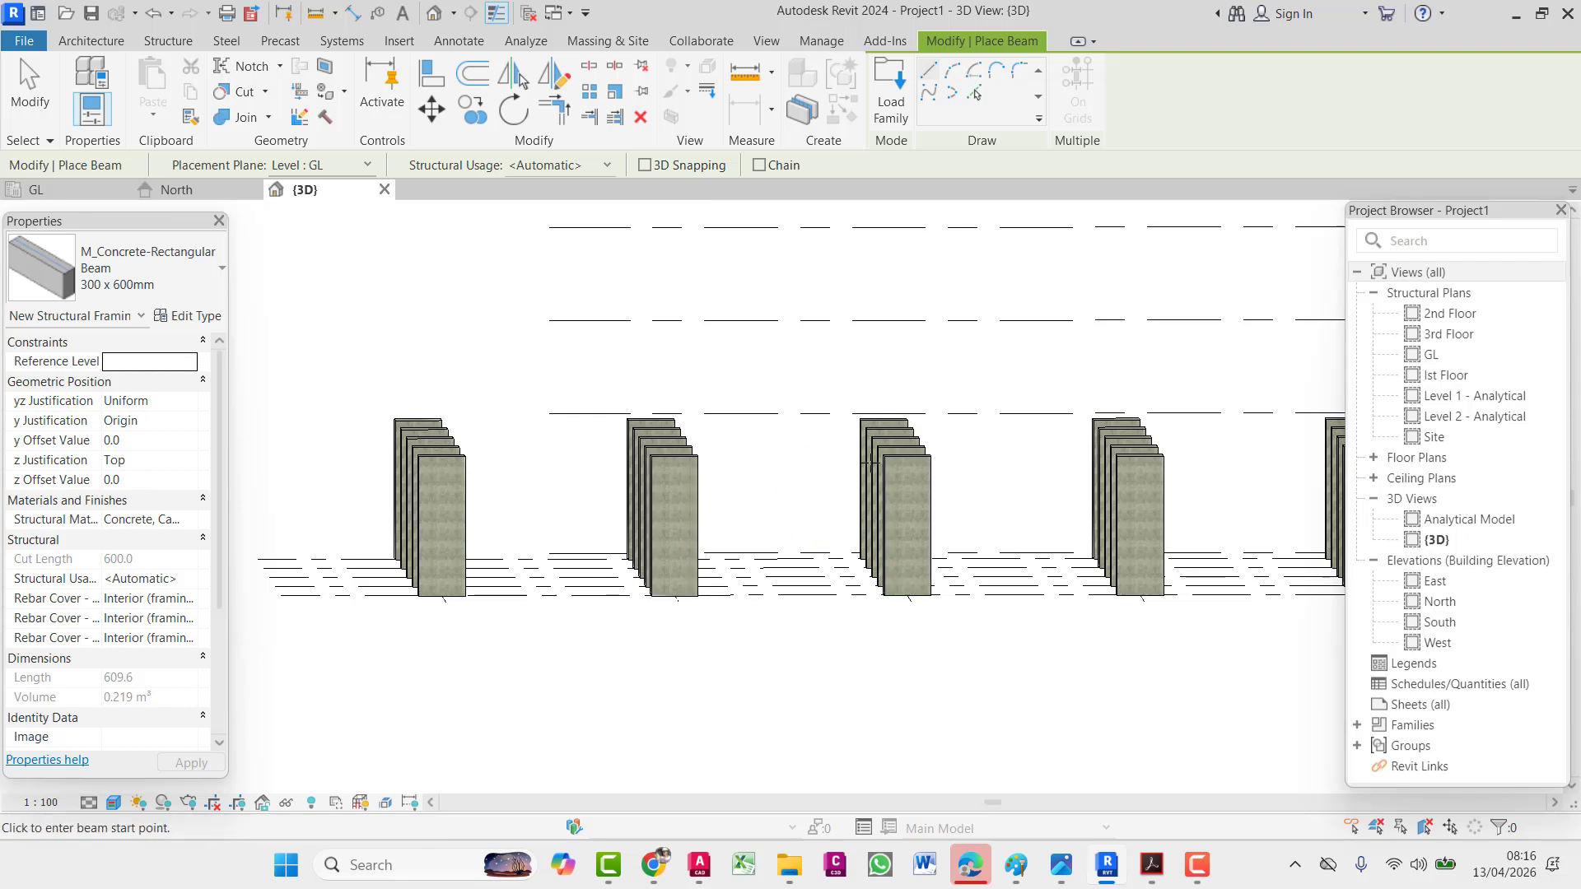
click(78, 190)
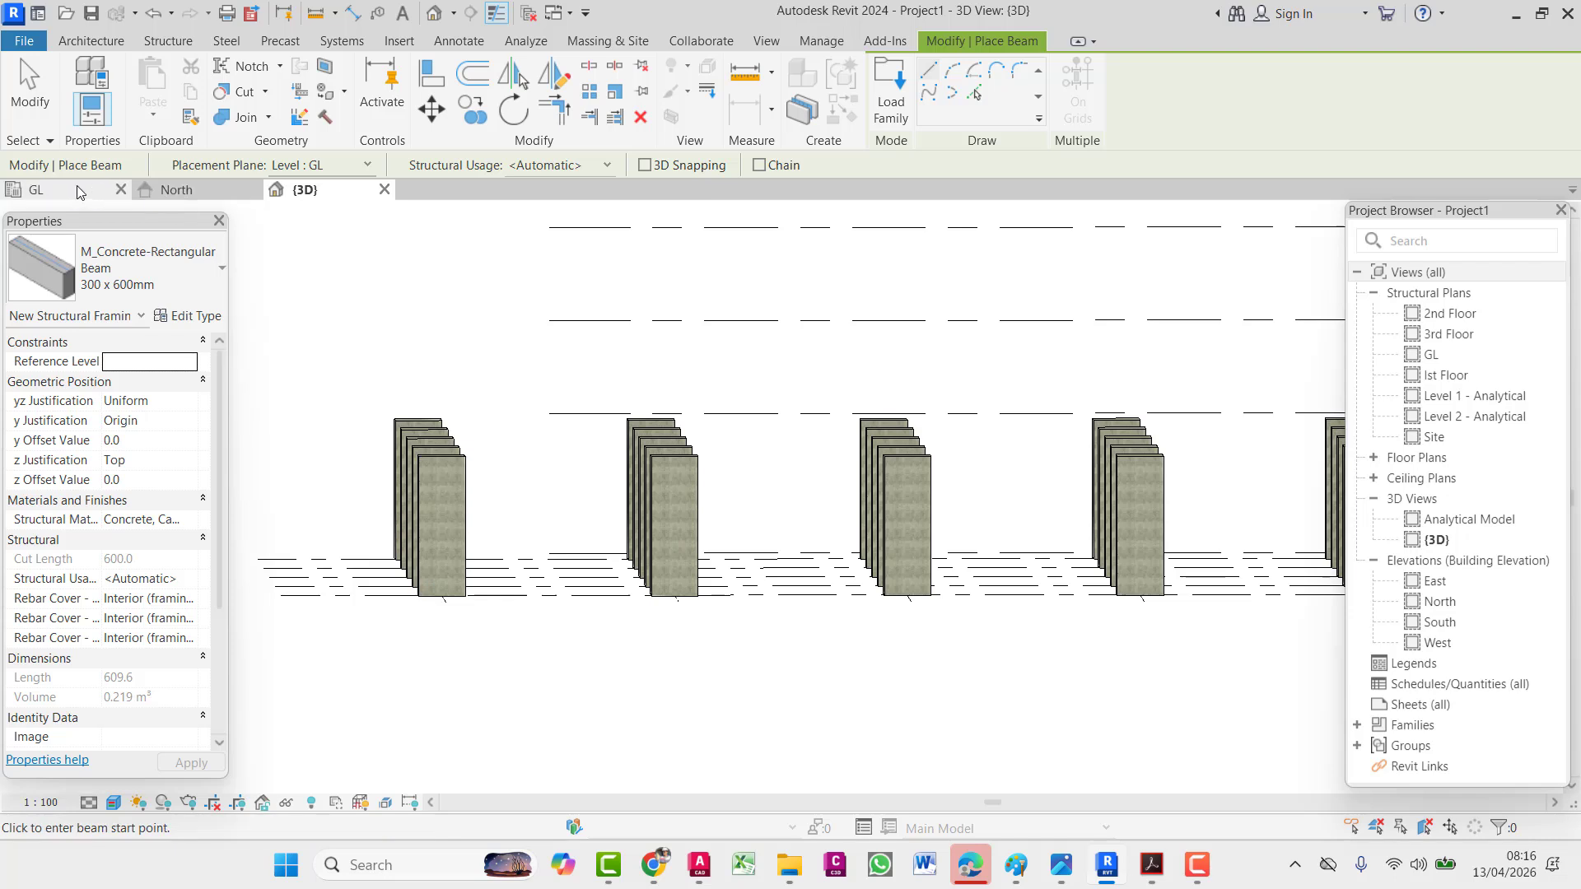
click(332, 166)
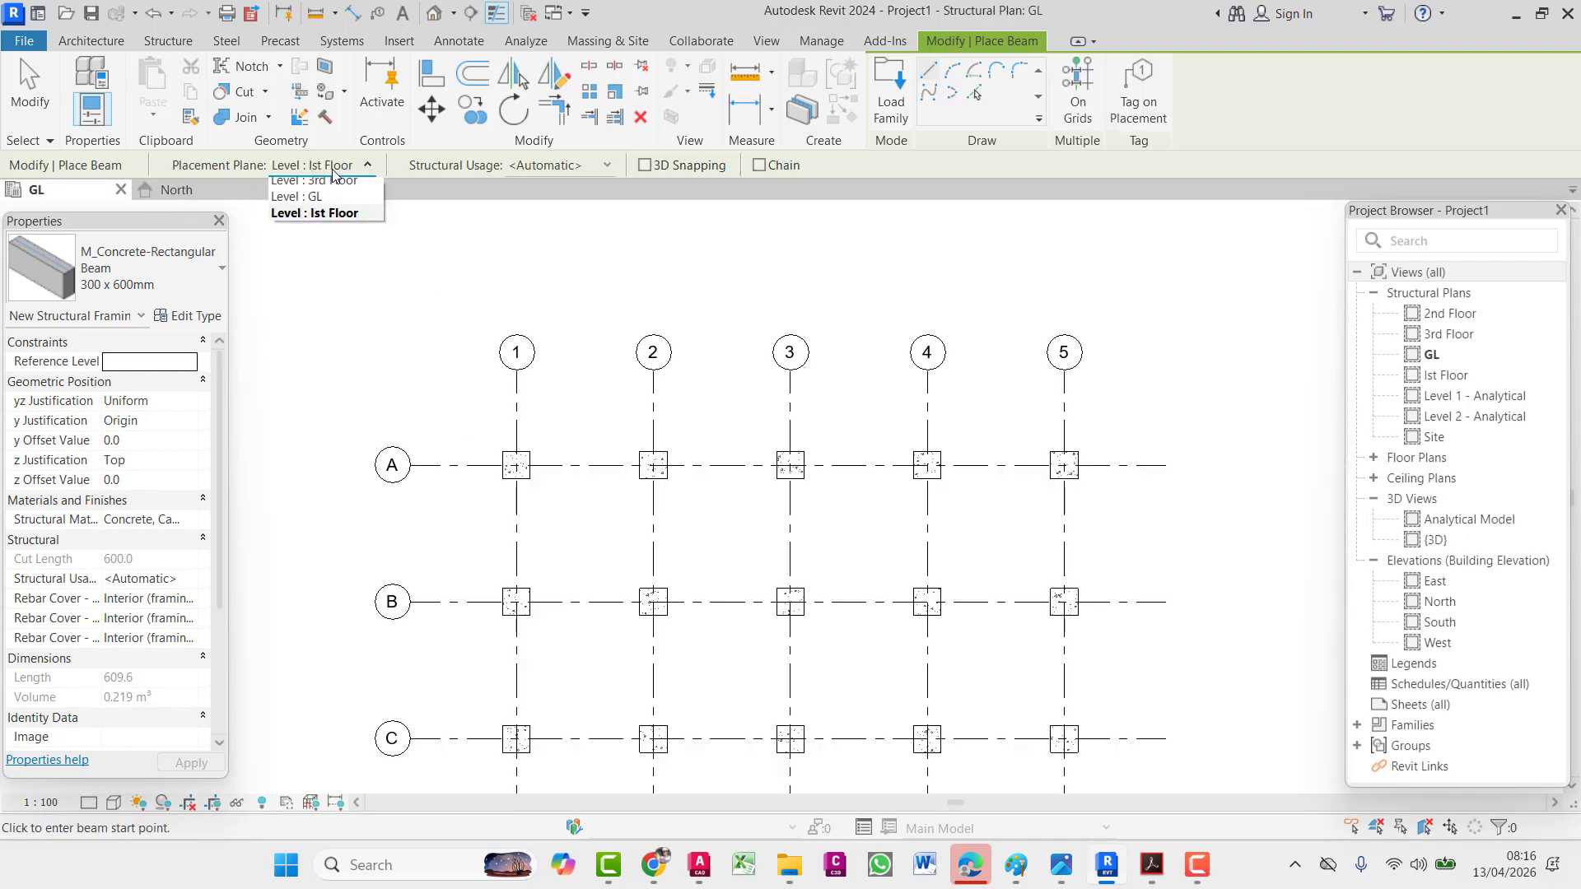
click(329, 239)
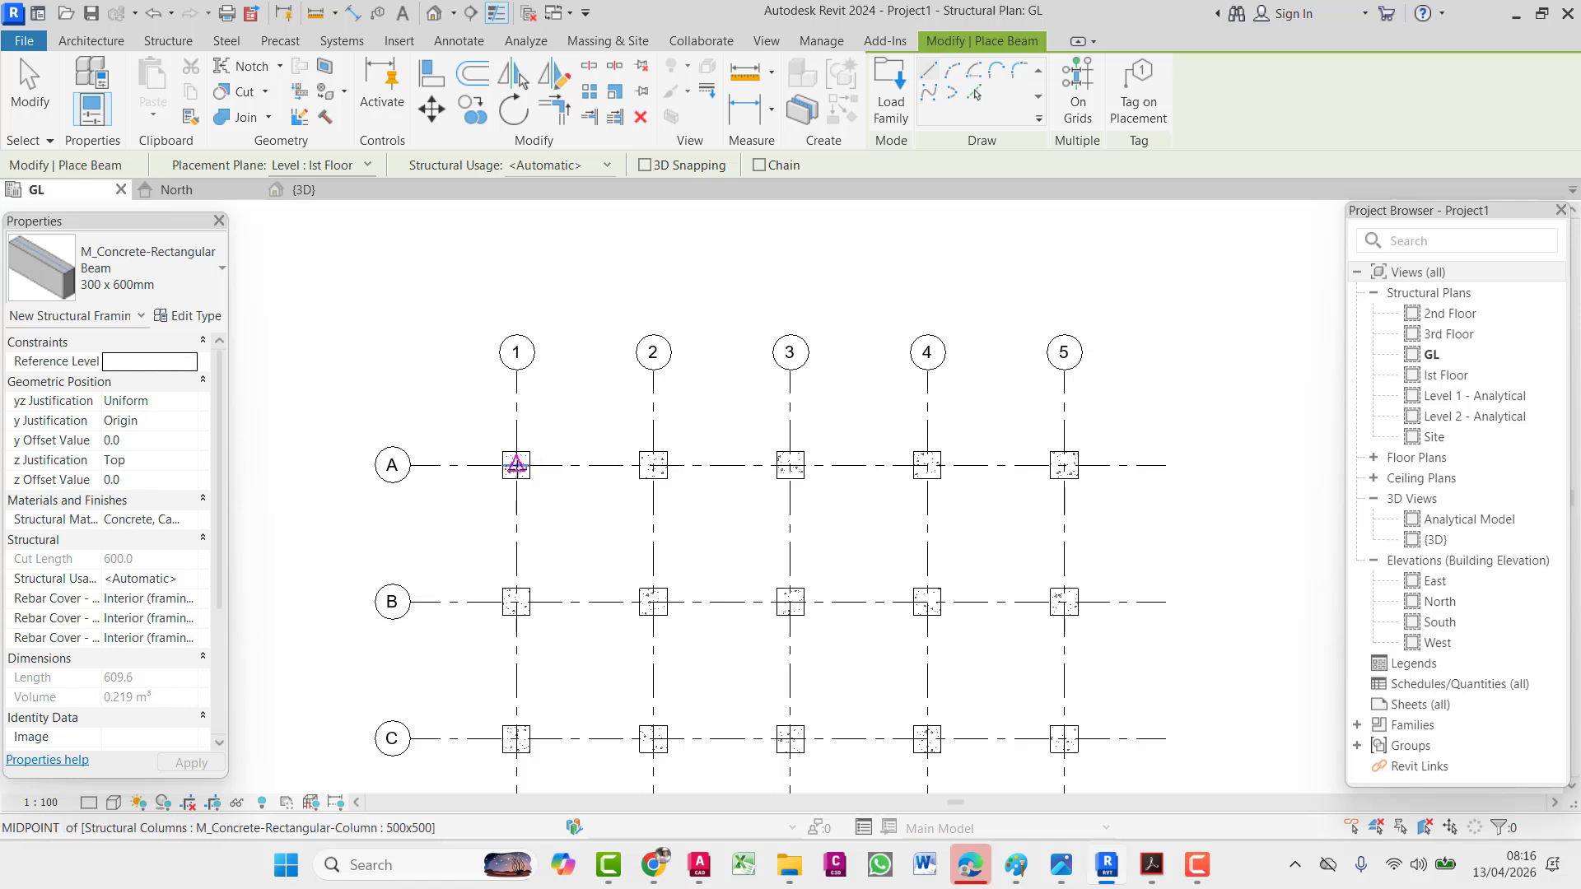
click(644, 166)
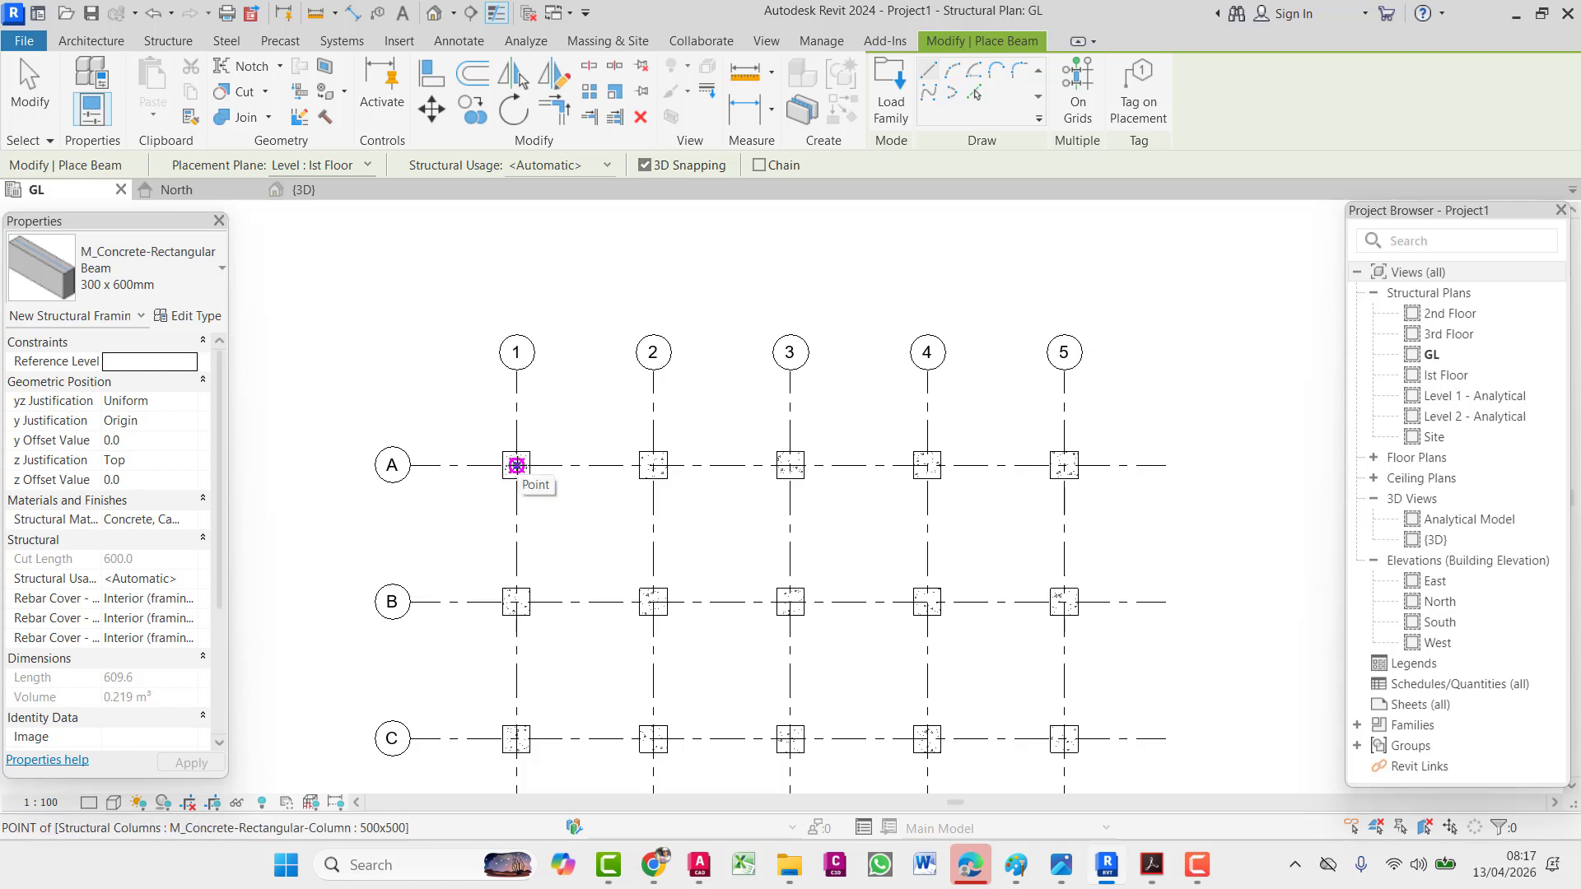
- Place two beams along grid A, from column 1 to column 2 and from column 2 to column 3
click(516, 465)
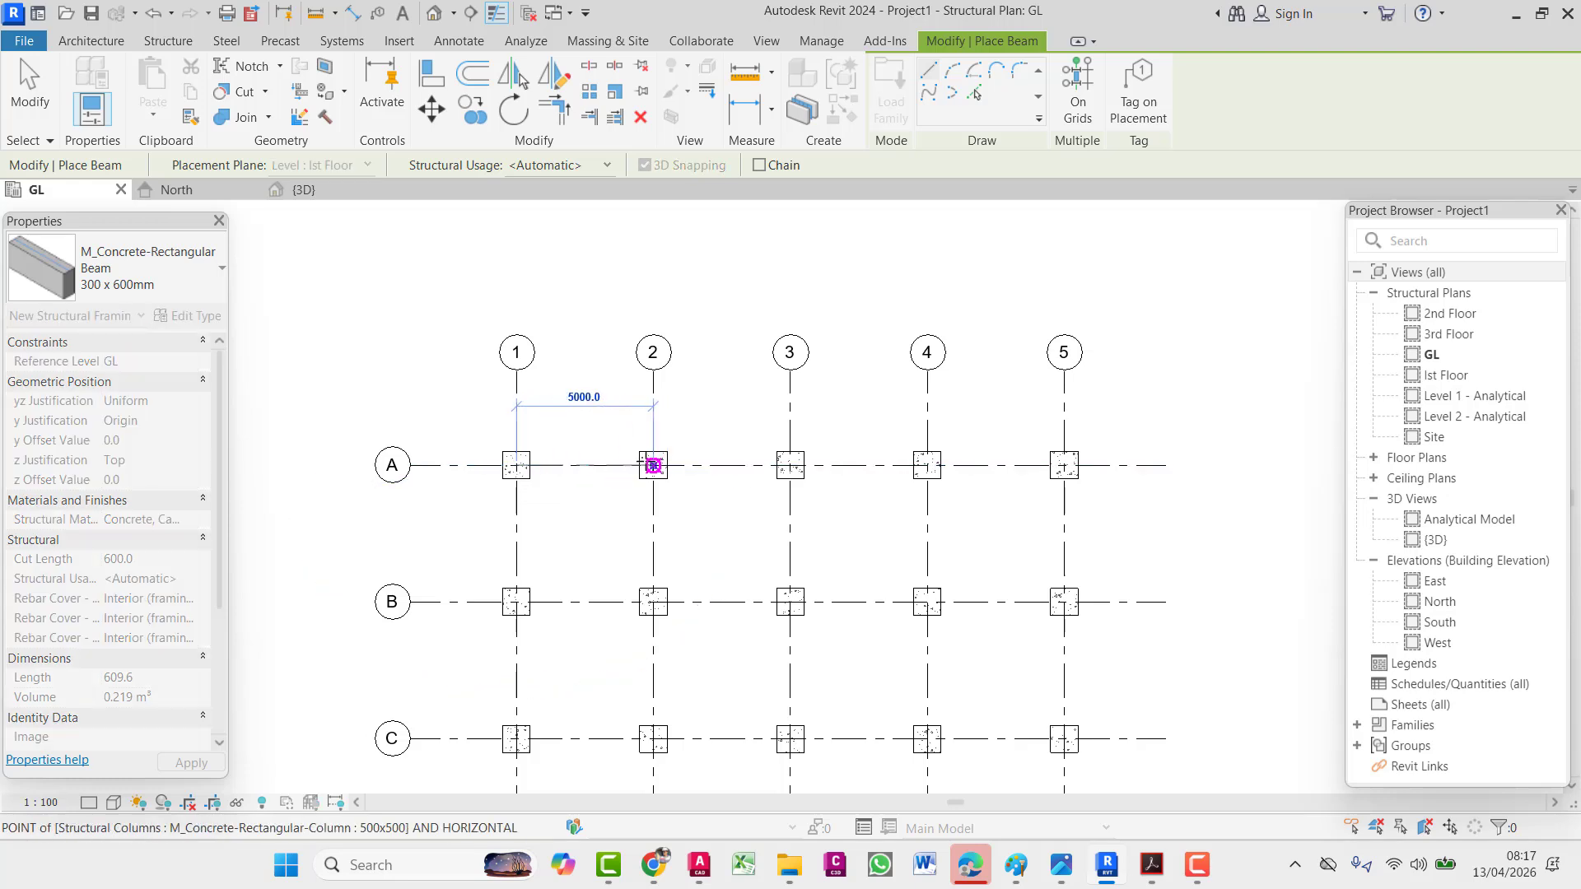
click(653, 465)
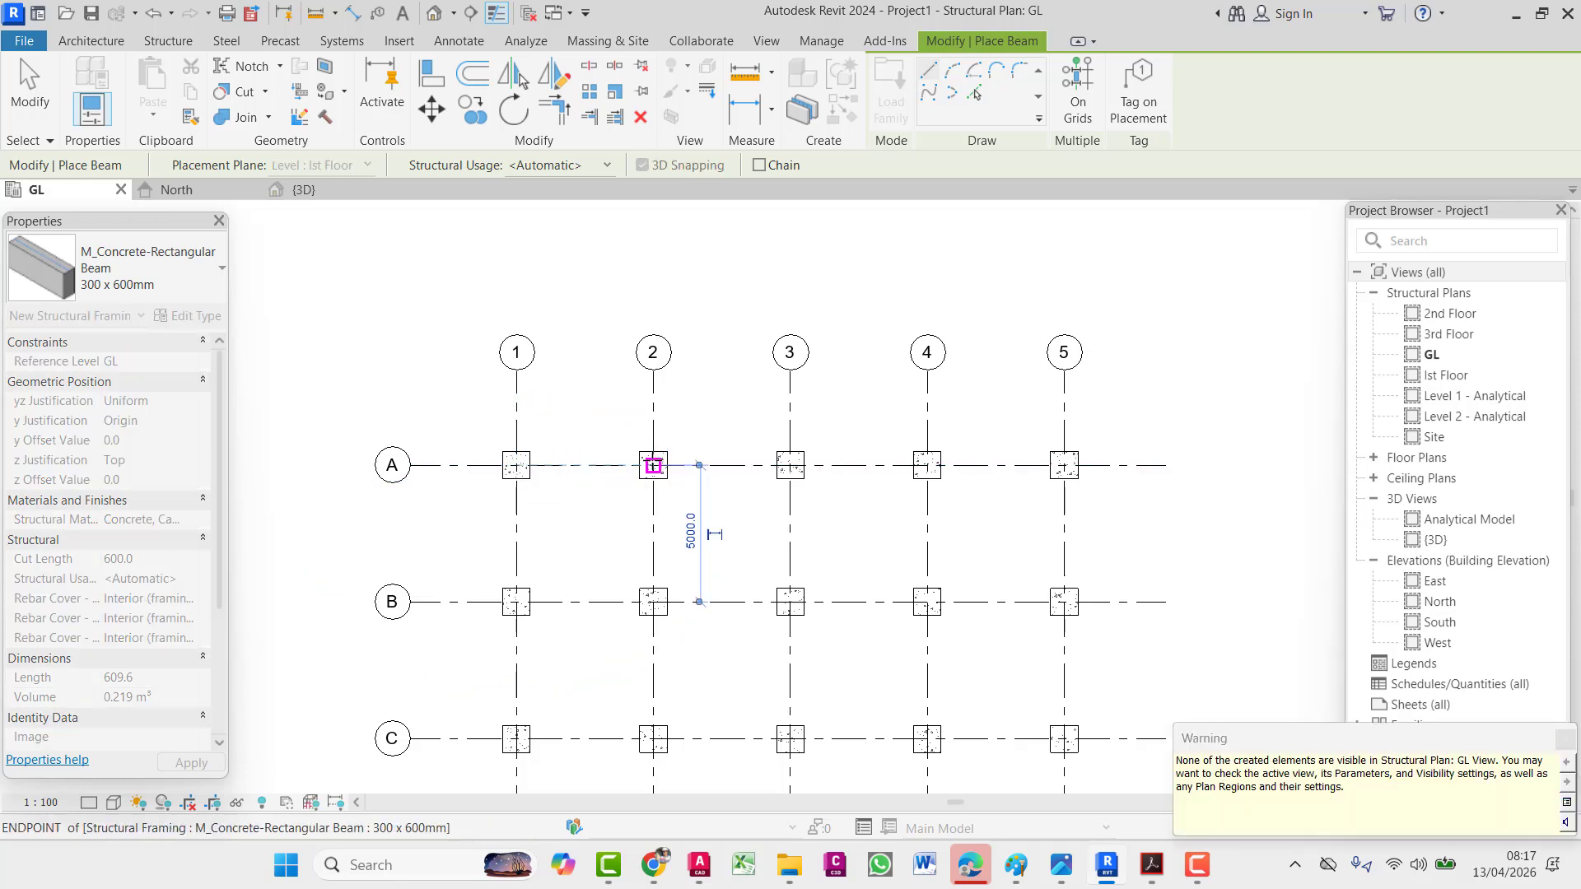
middle_drag(709, 578, 674, 522)
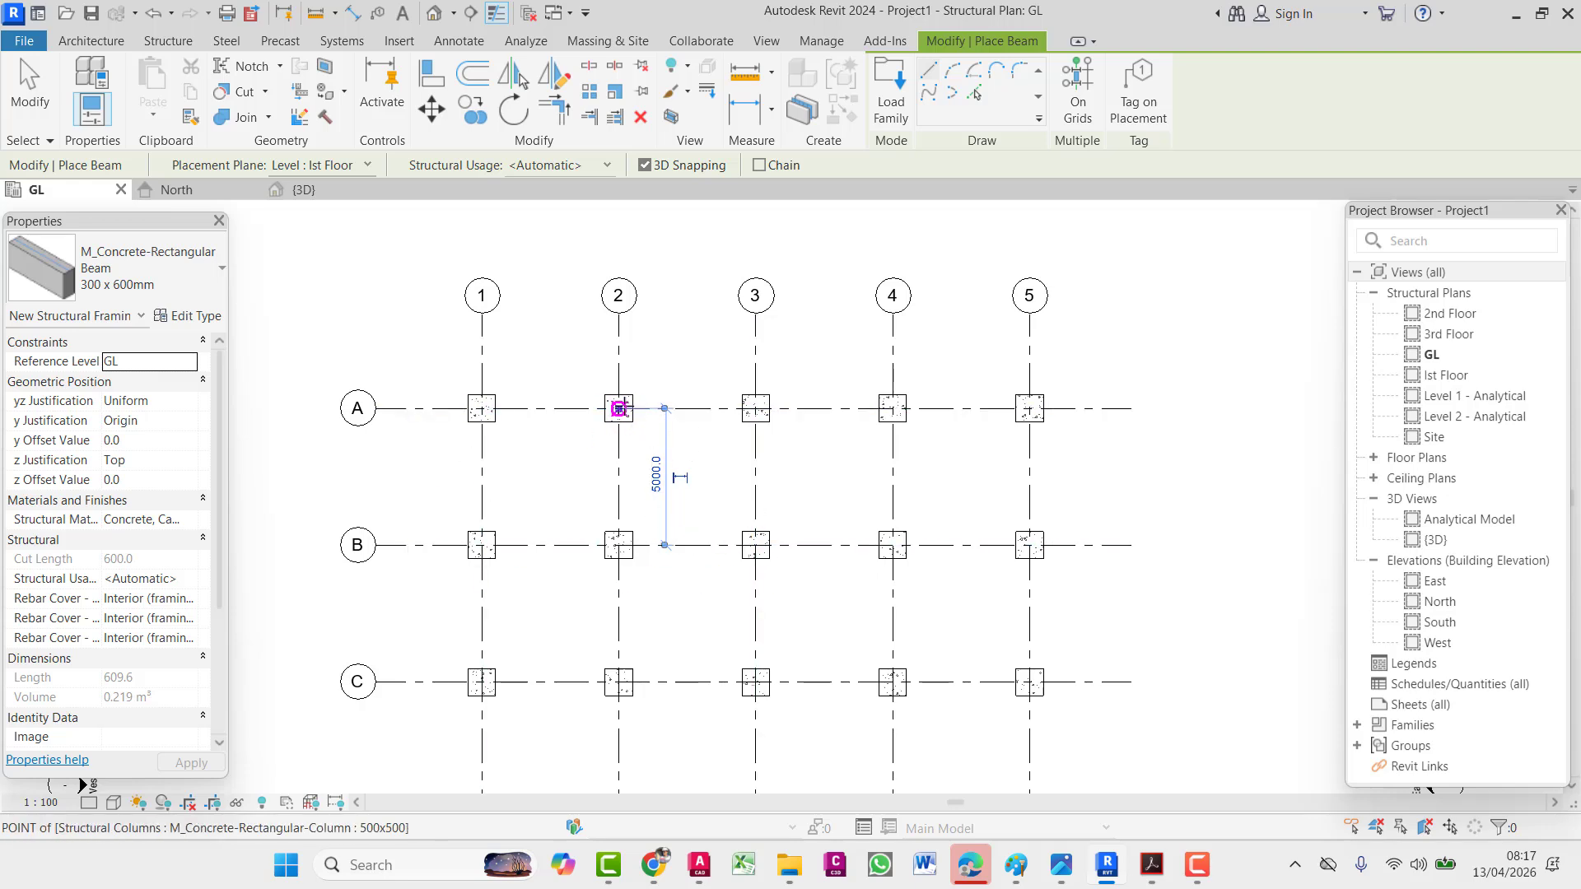
click(618, 407)
click(755, 407)
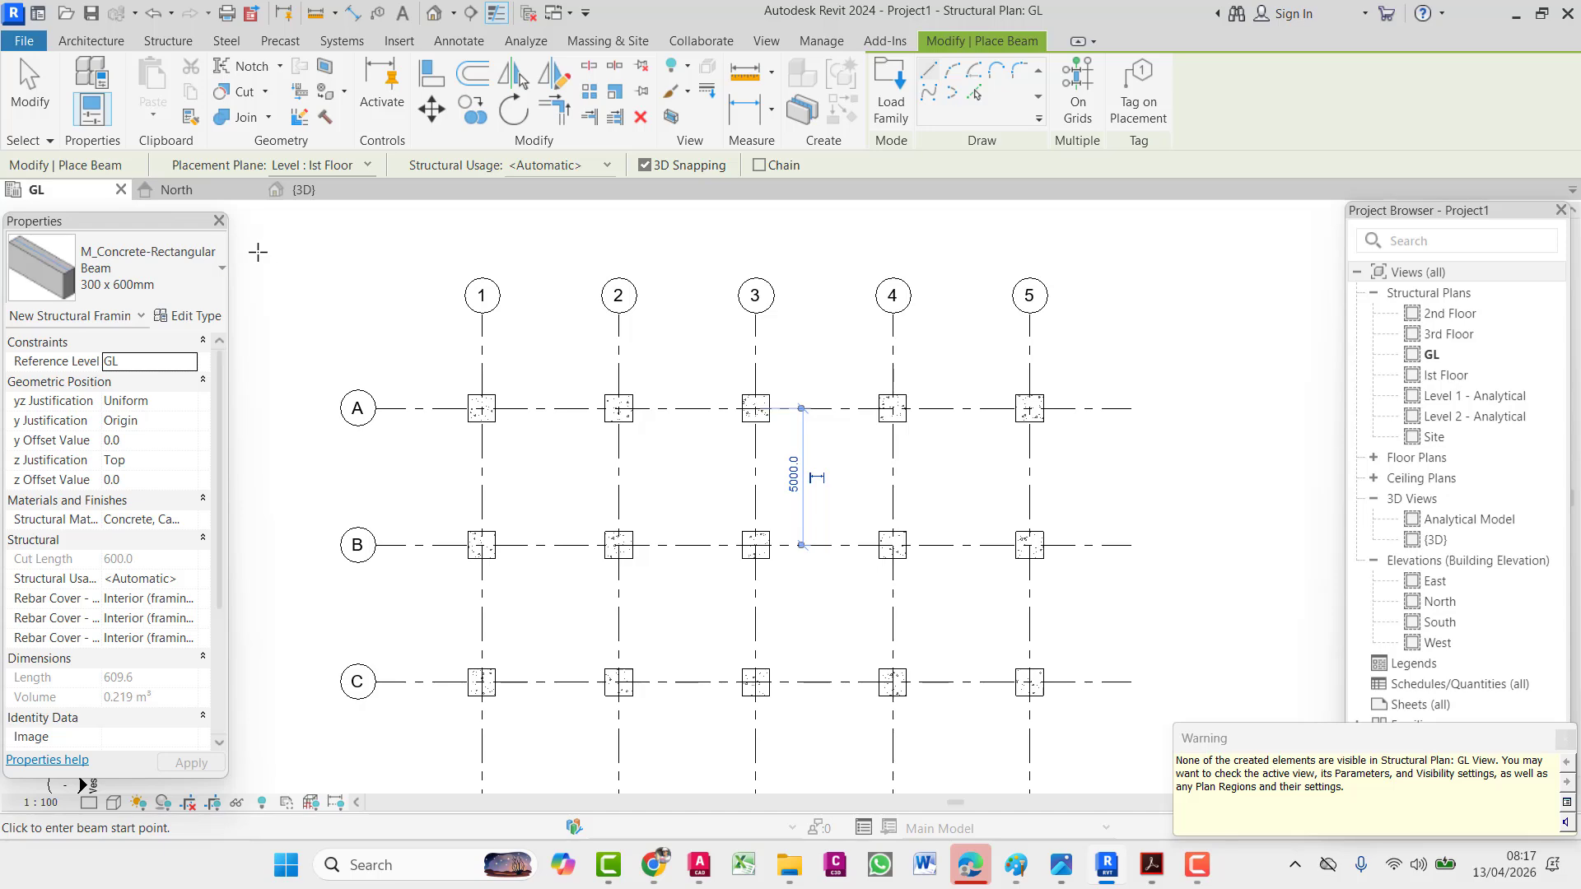
key(Escape)
key(Escape)
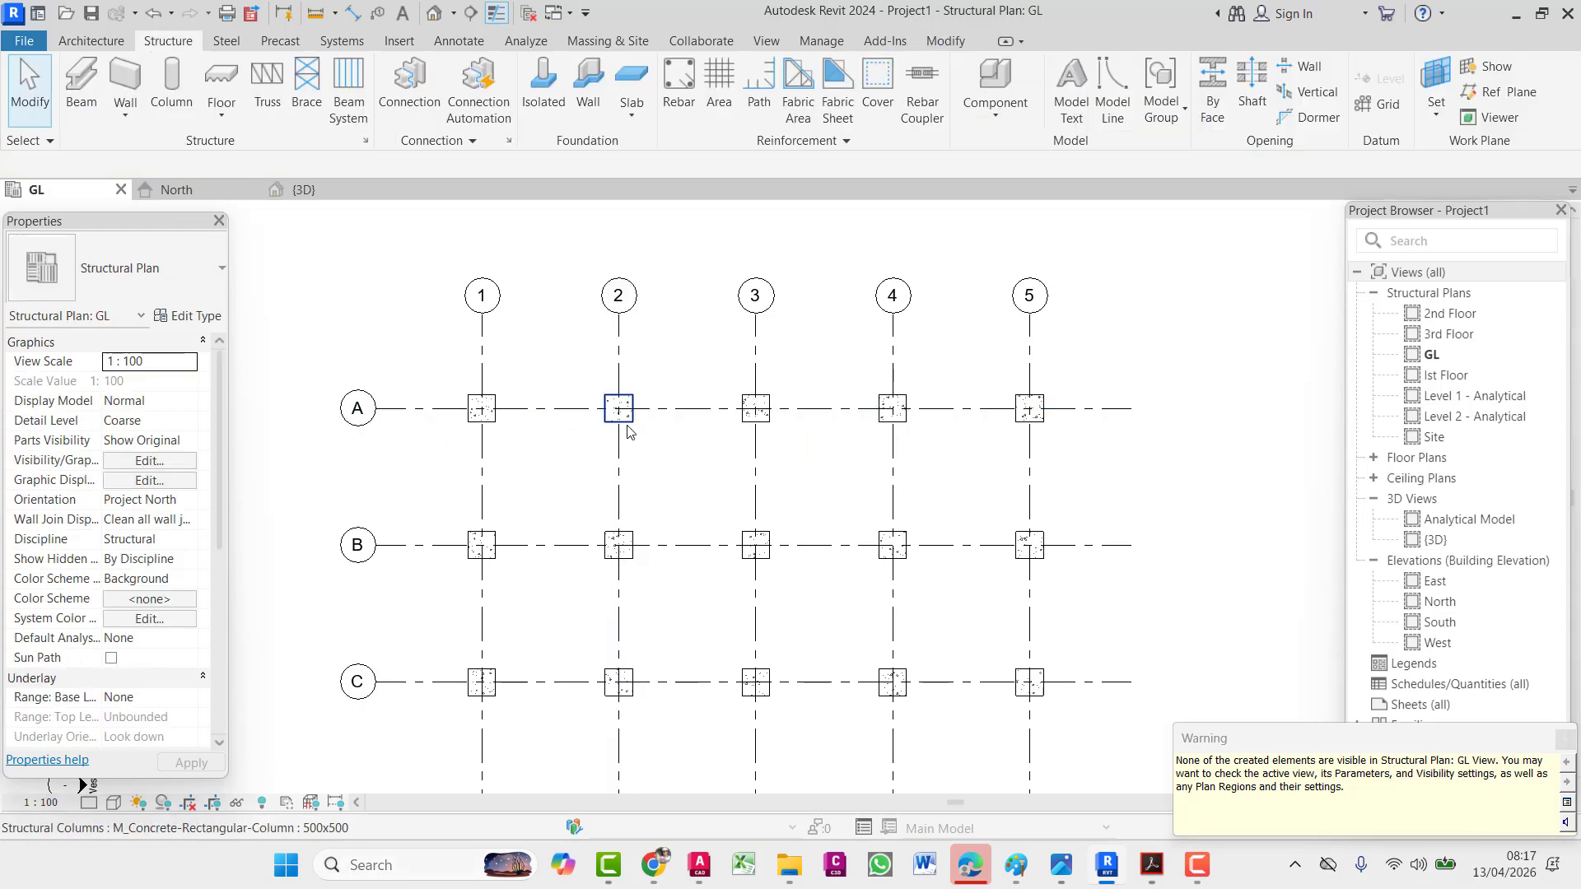
- Check the new beams in the Ist Floor plan, then set the GL plan's View Range top and cut plane offsets to 5000
middle_drag(639, 437, 619, 423)
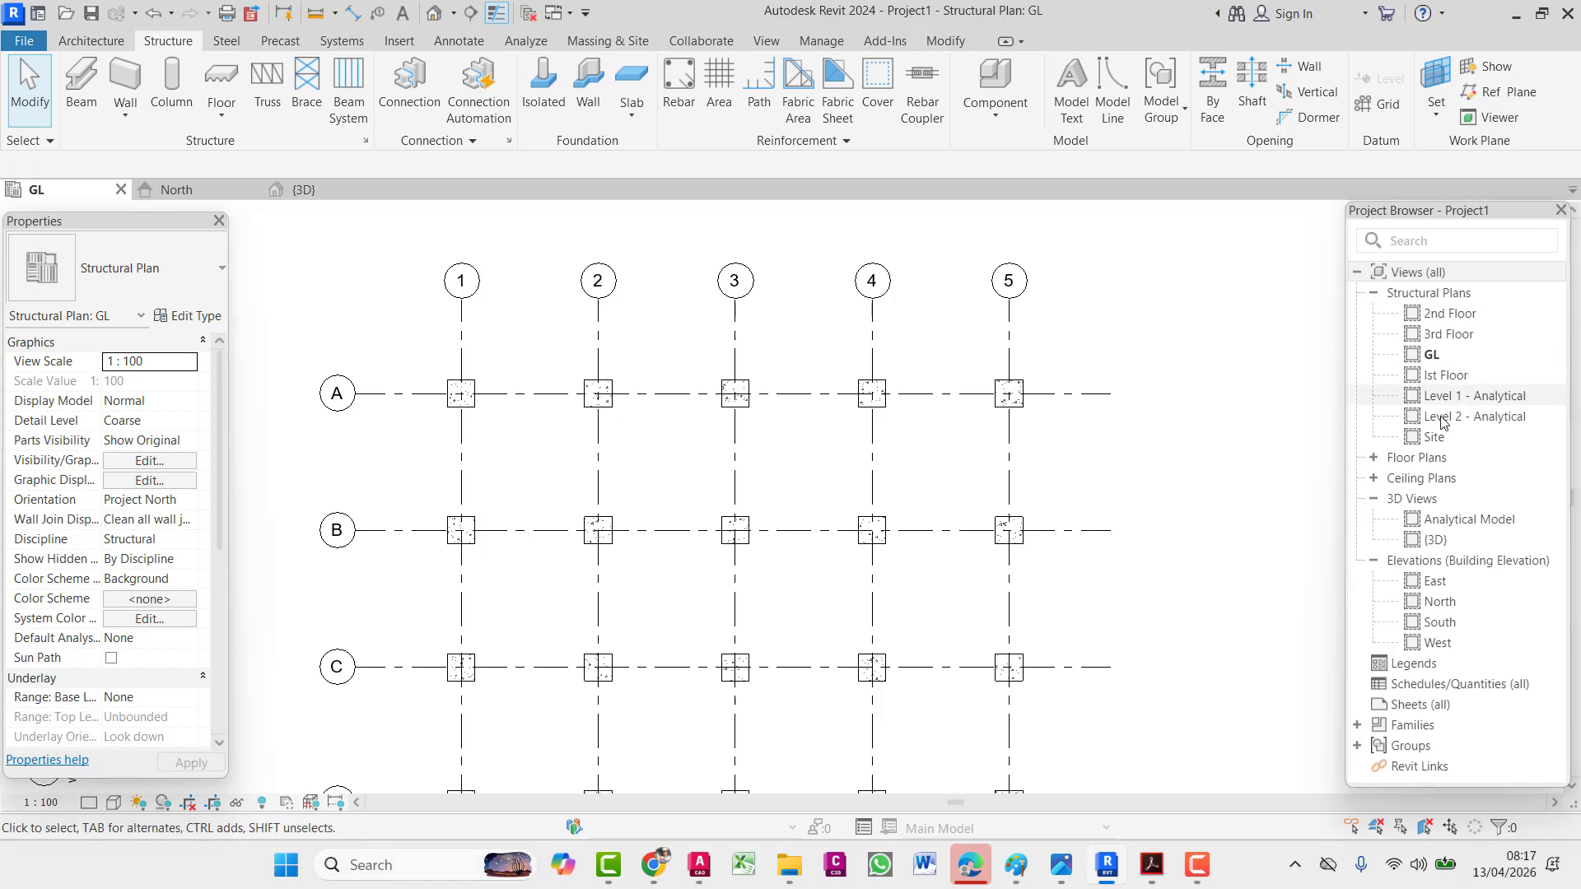
double_click(1441, 375)
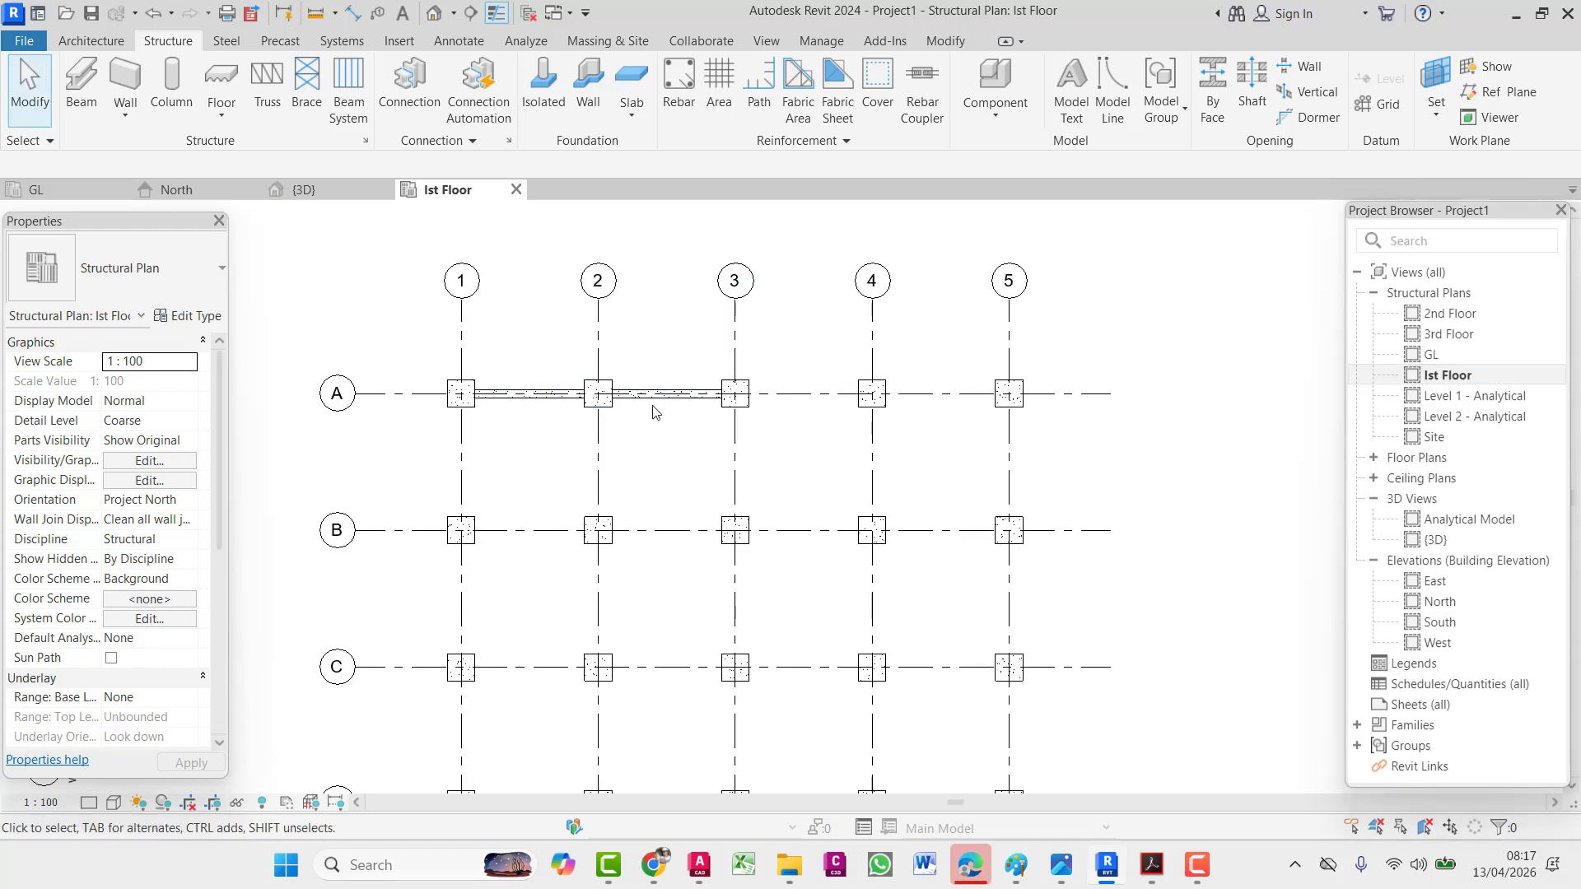
click(66, 185)
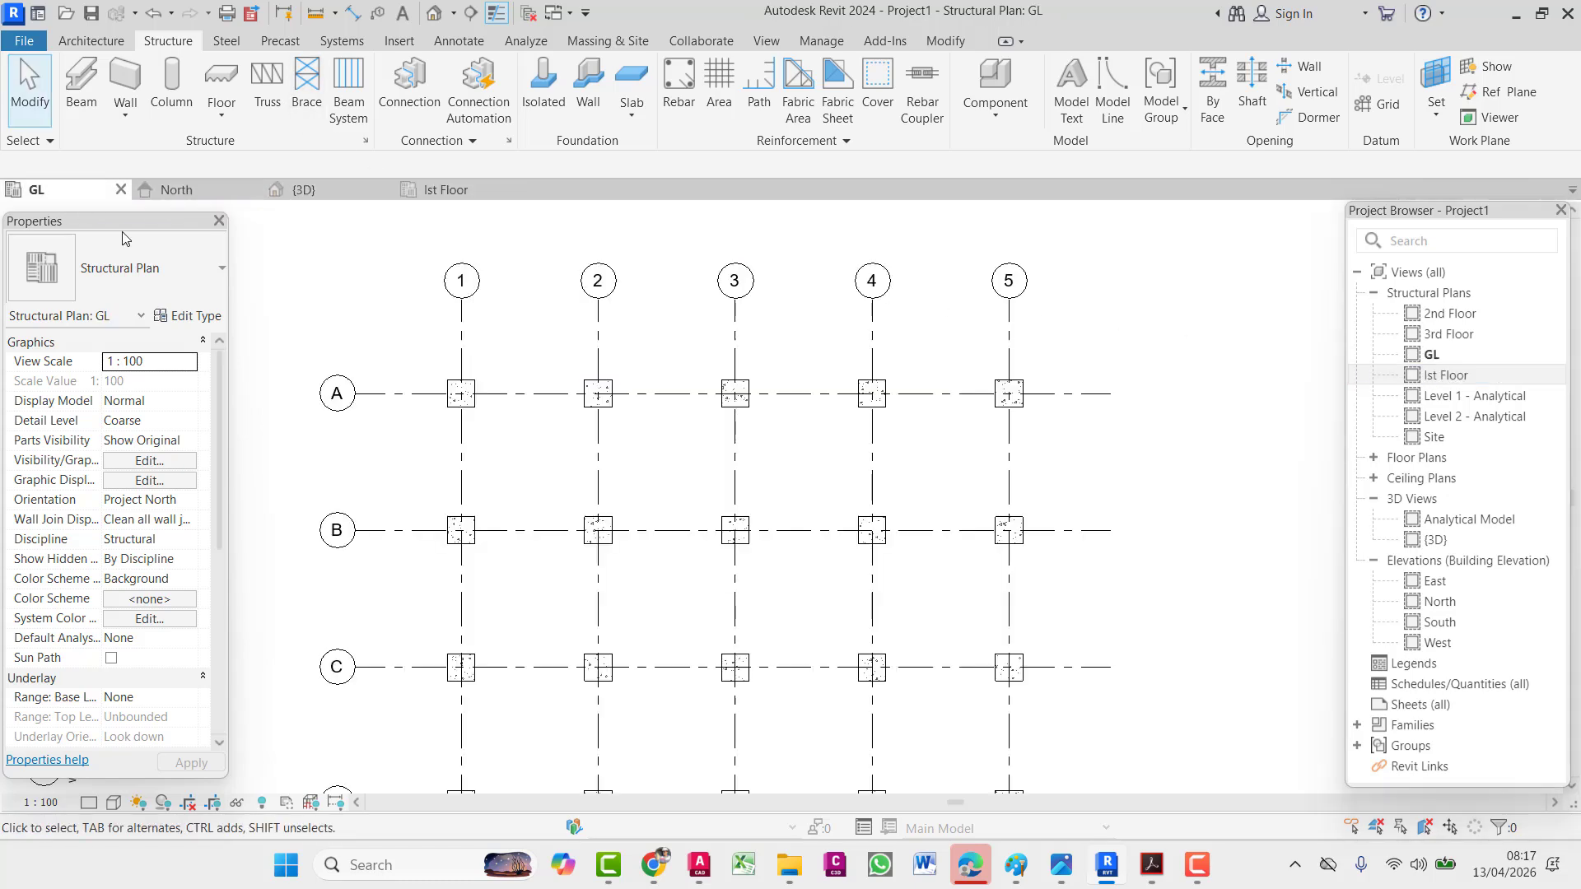
scroll(119, 512, down, 3)
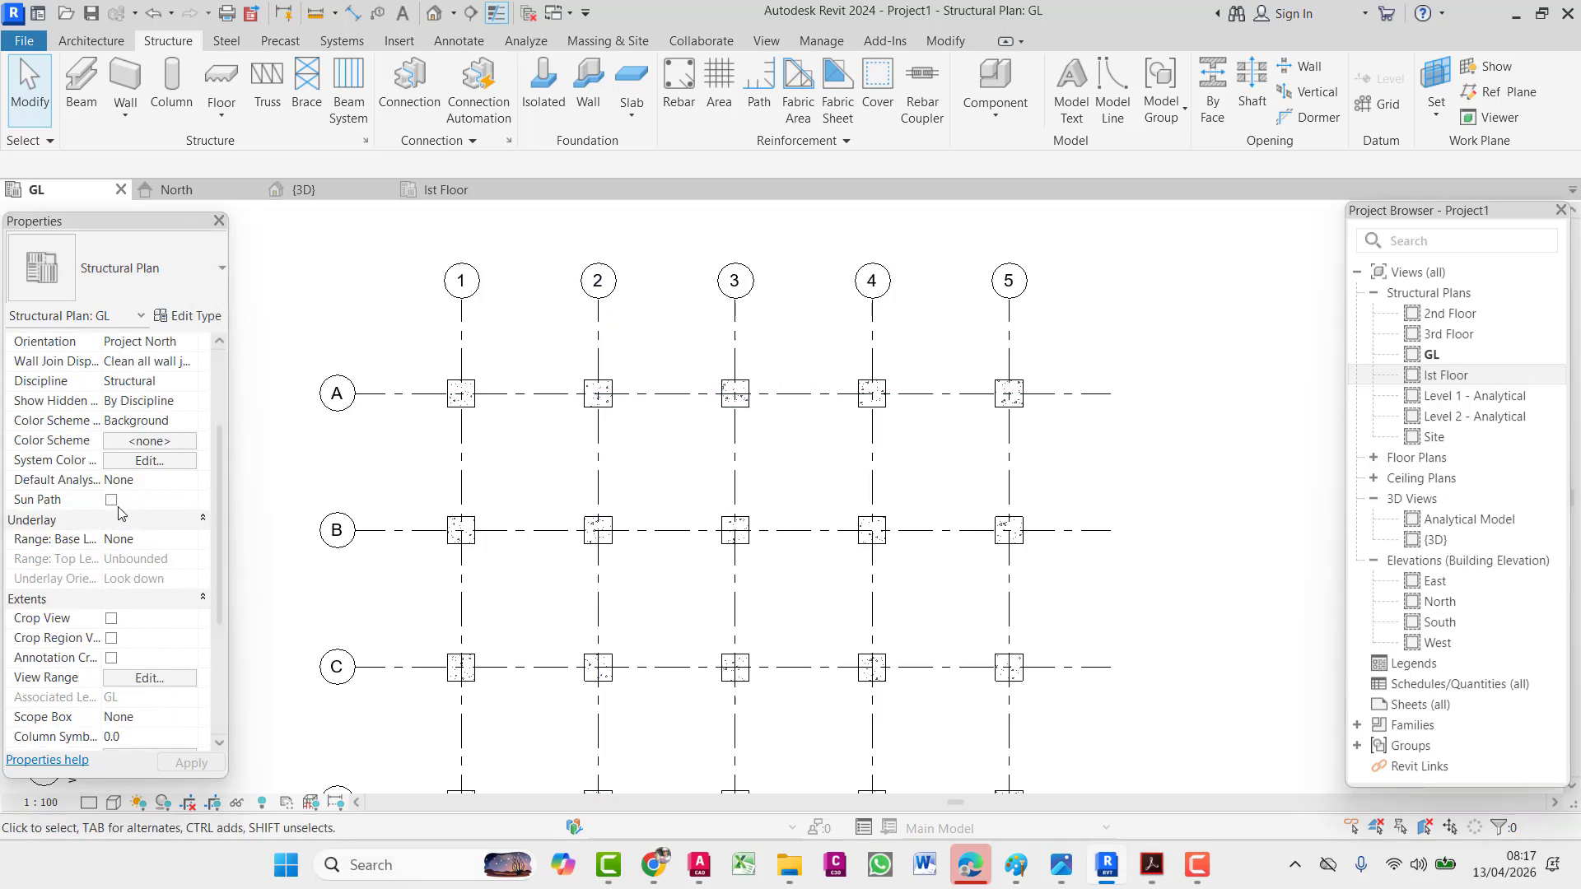
click(150, 678)
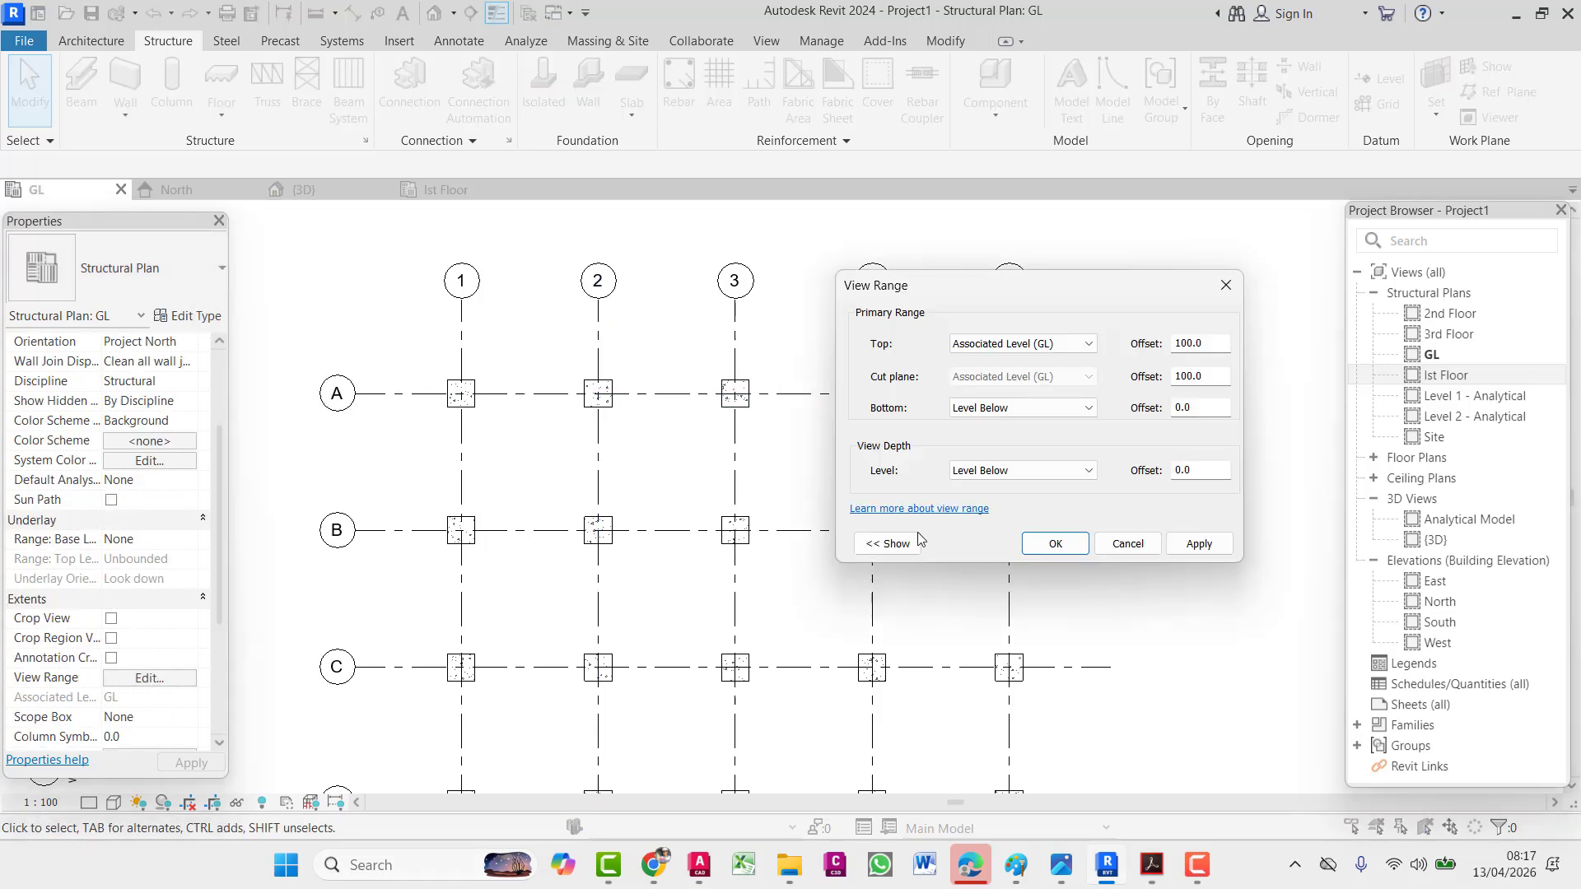
double_click(1179, 345)
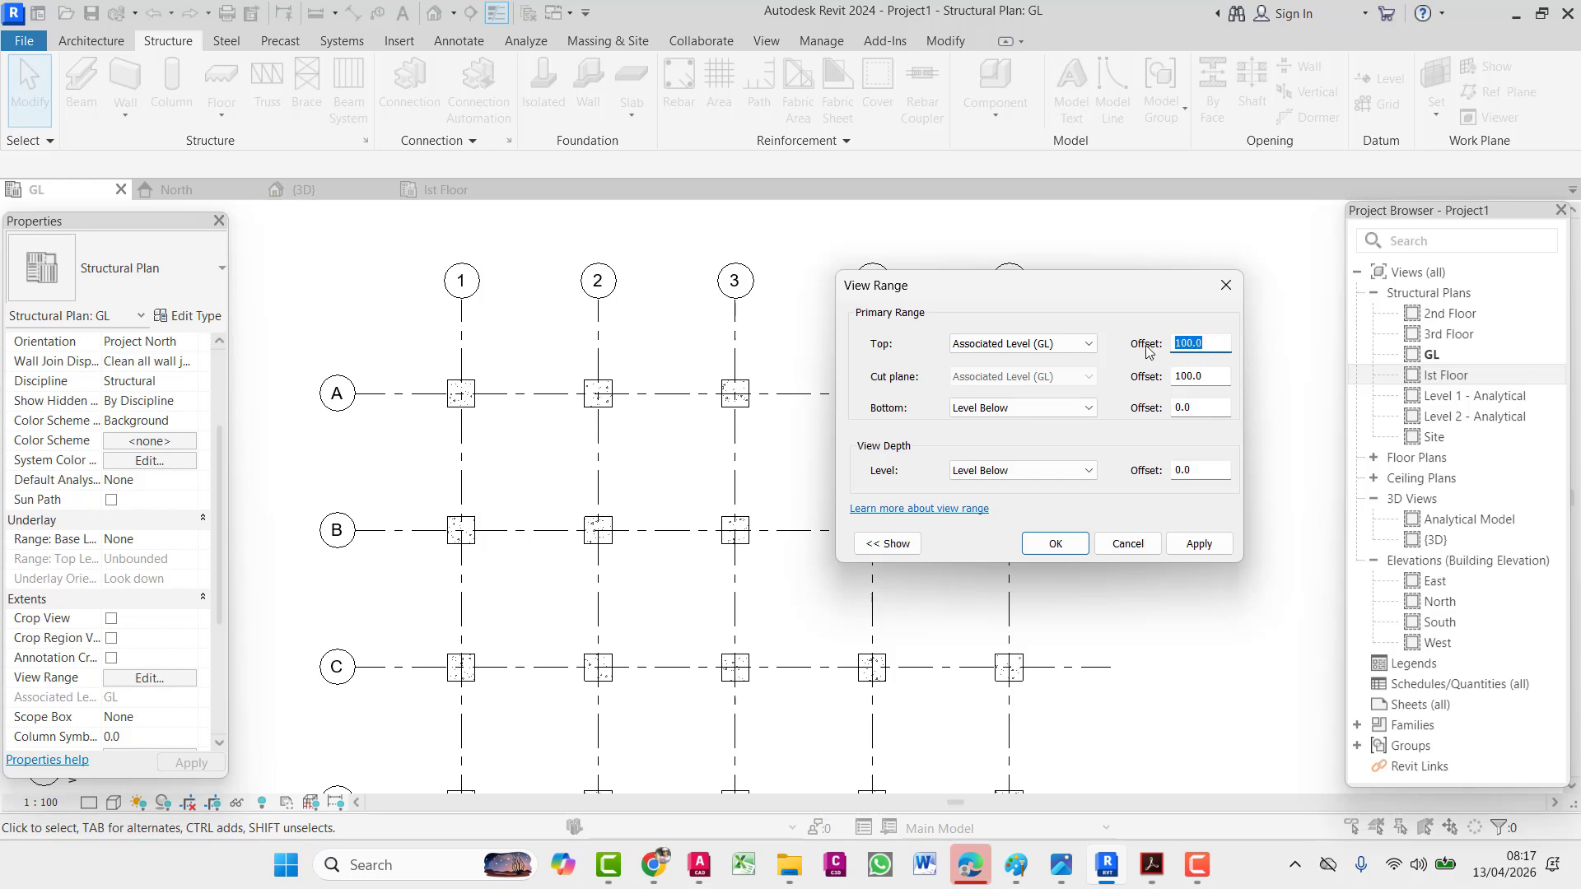
text(50)
key(Tab)
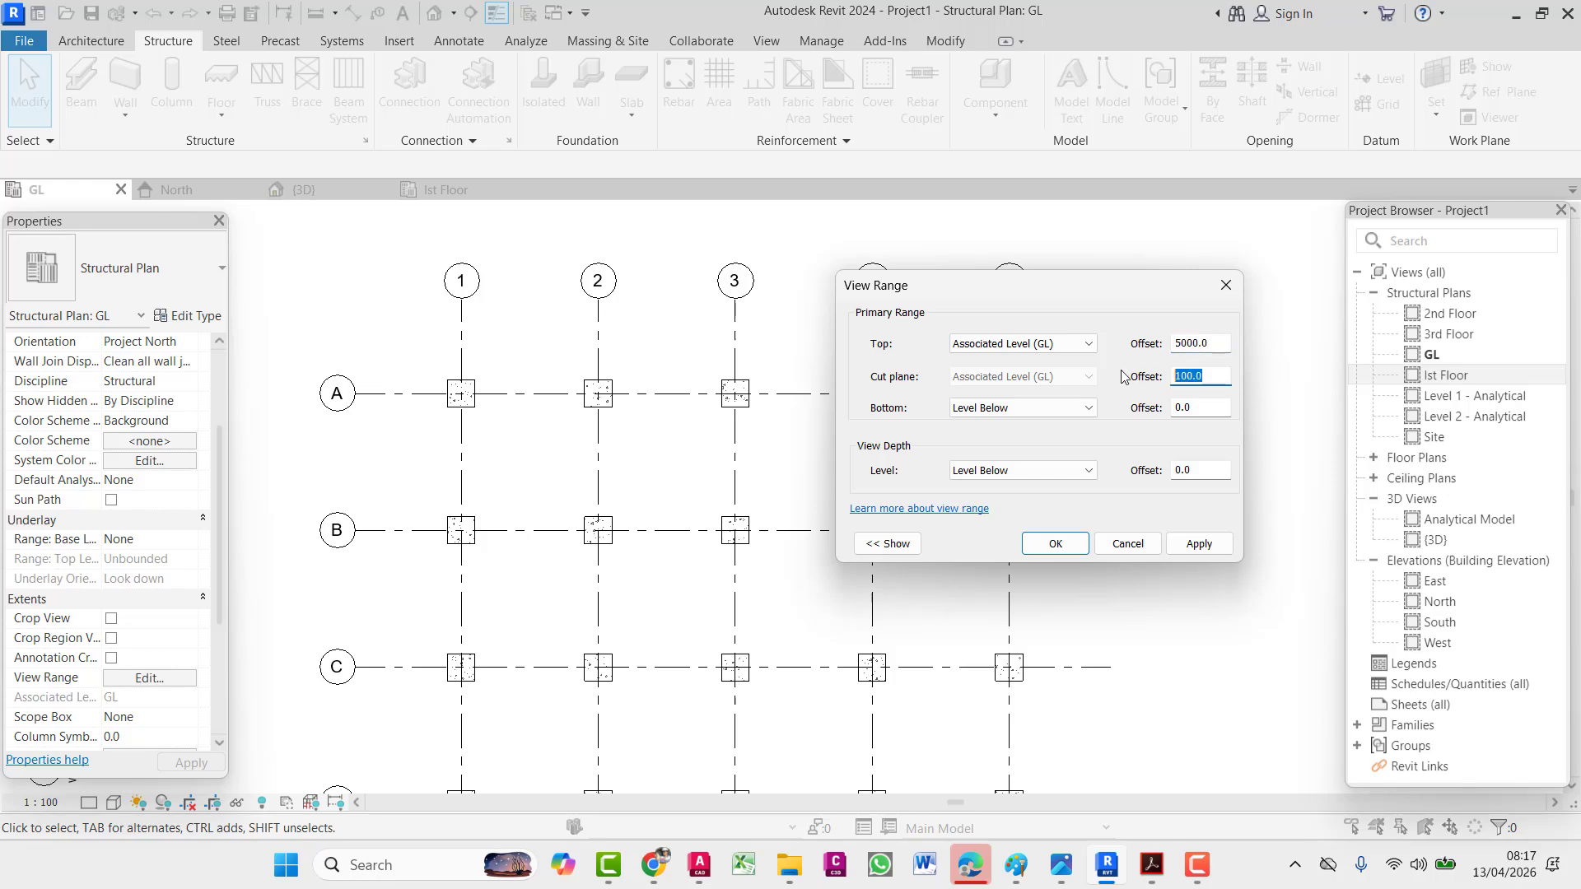
text(5000)
click(1198, 543)
click(1055, 543)
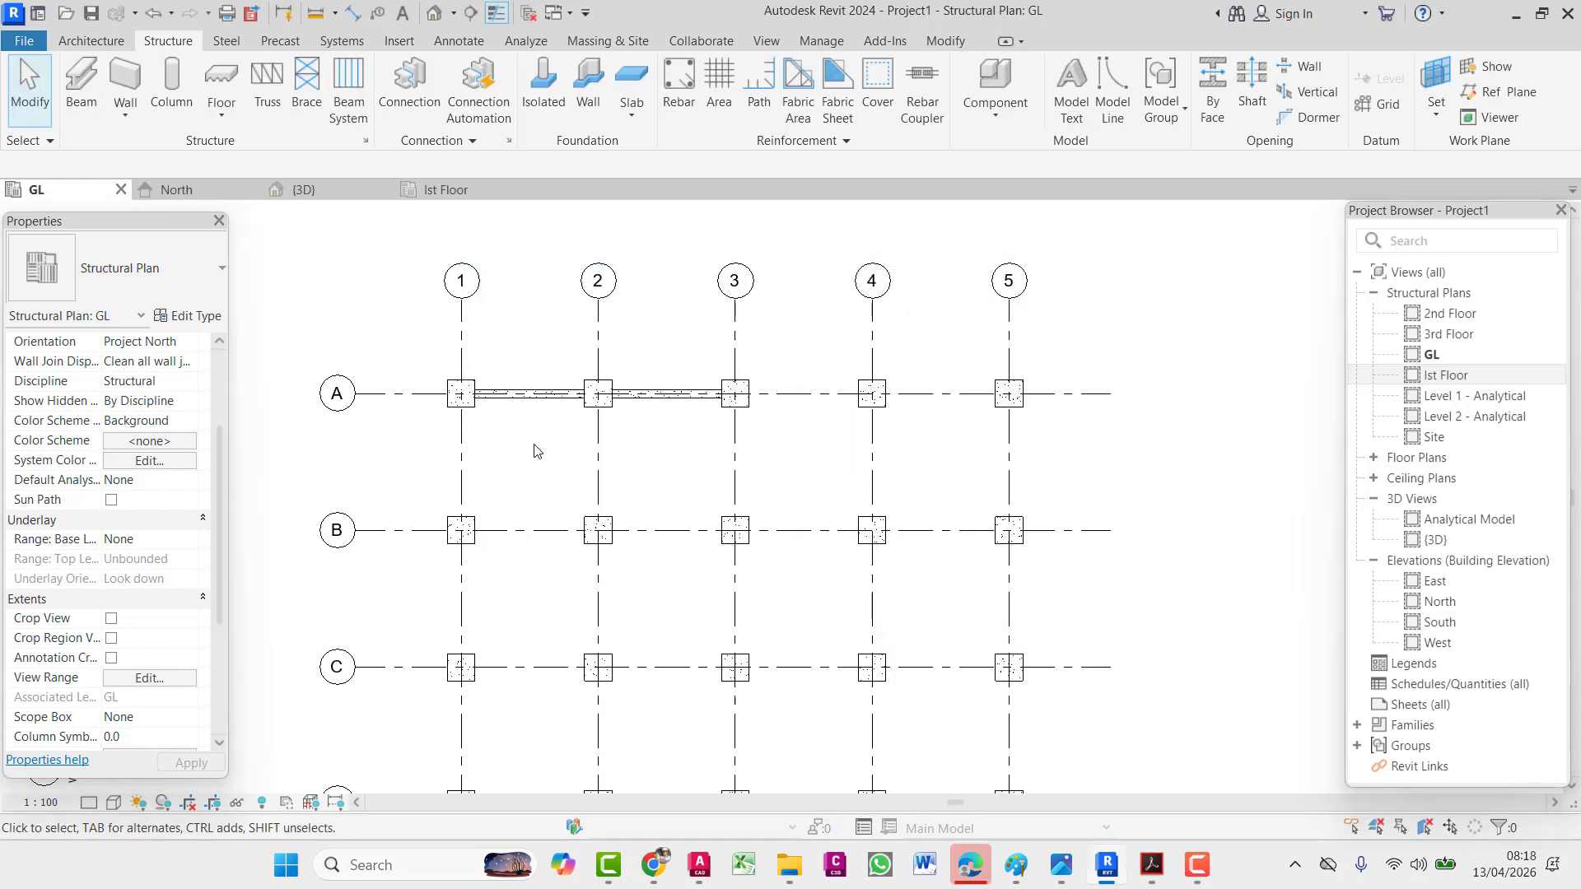
- Restore the GL plan's original View Range cut plane offset and set the top offset back to 100
click(158, 684)
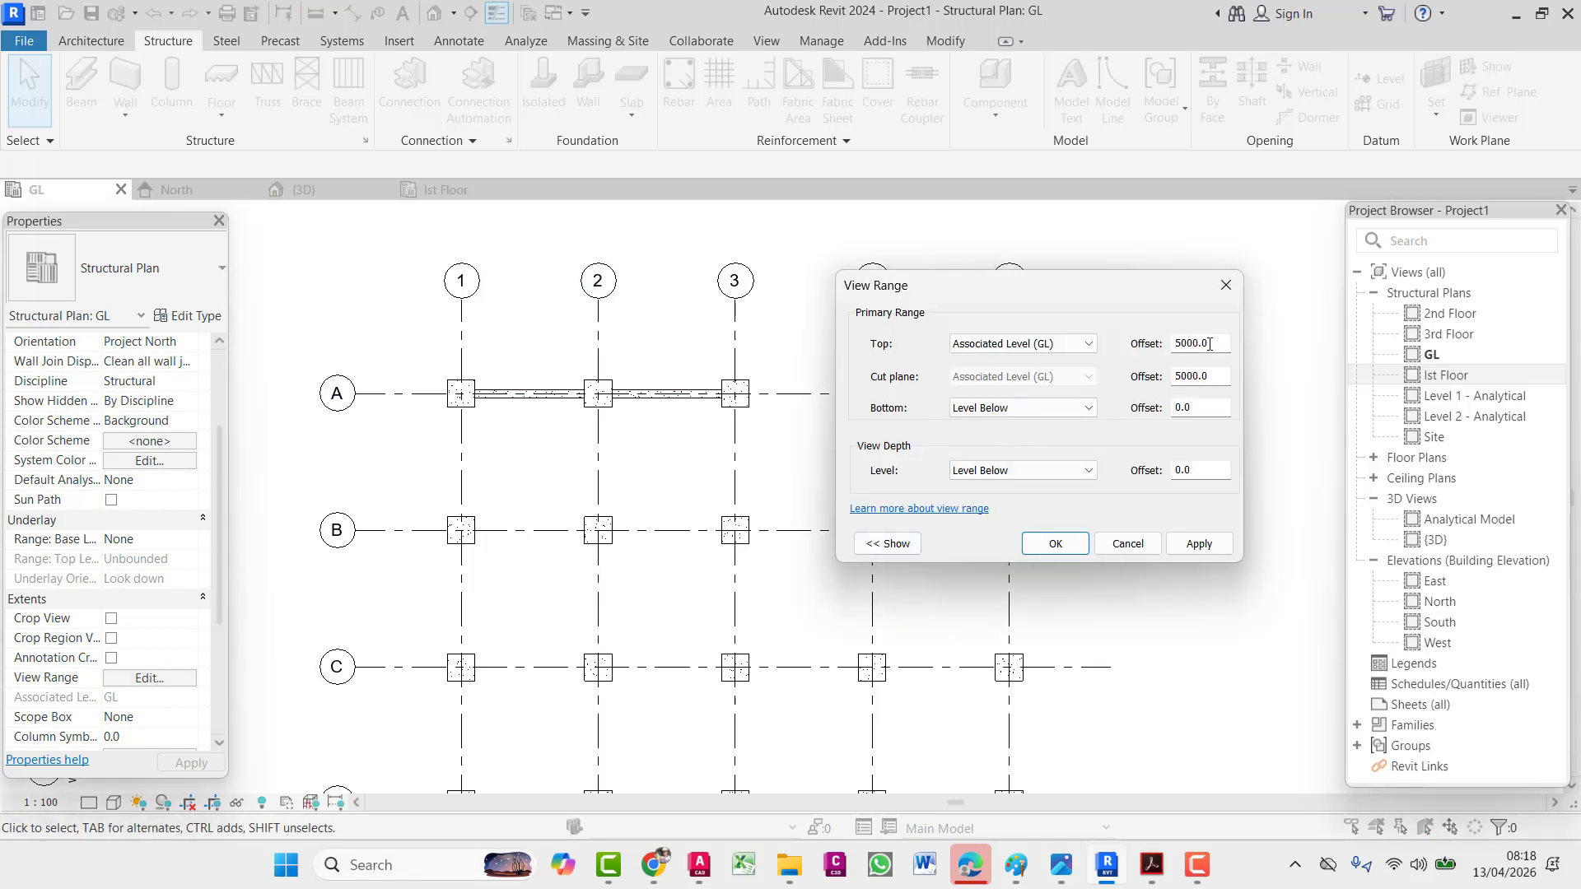
double_click(1204, 343)
text(100)
double_click(1216, 376)
text(10)
click(1198, 543)
click(1054, 543)
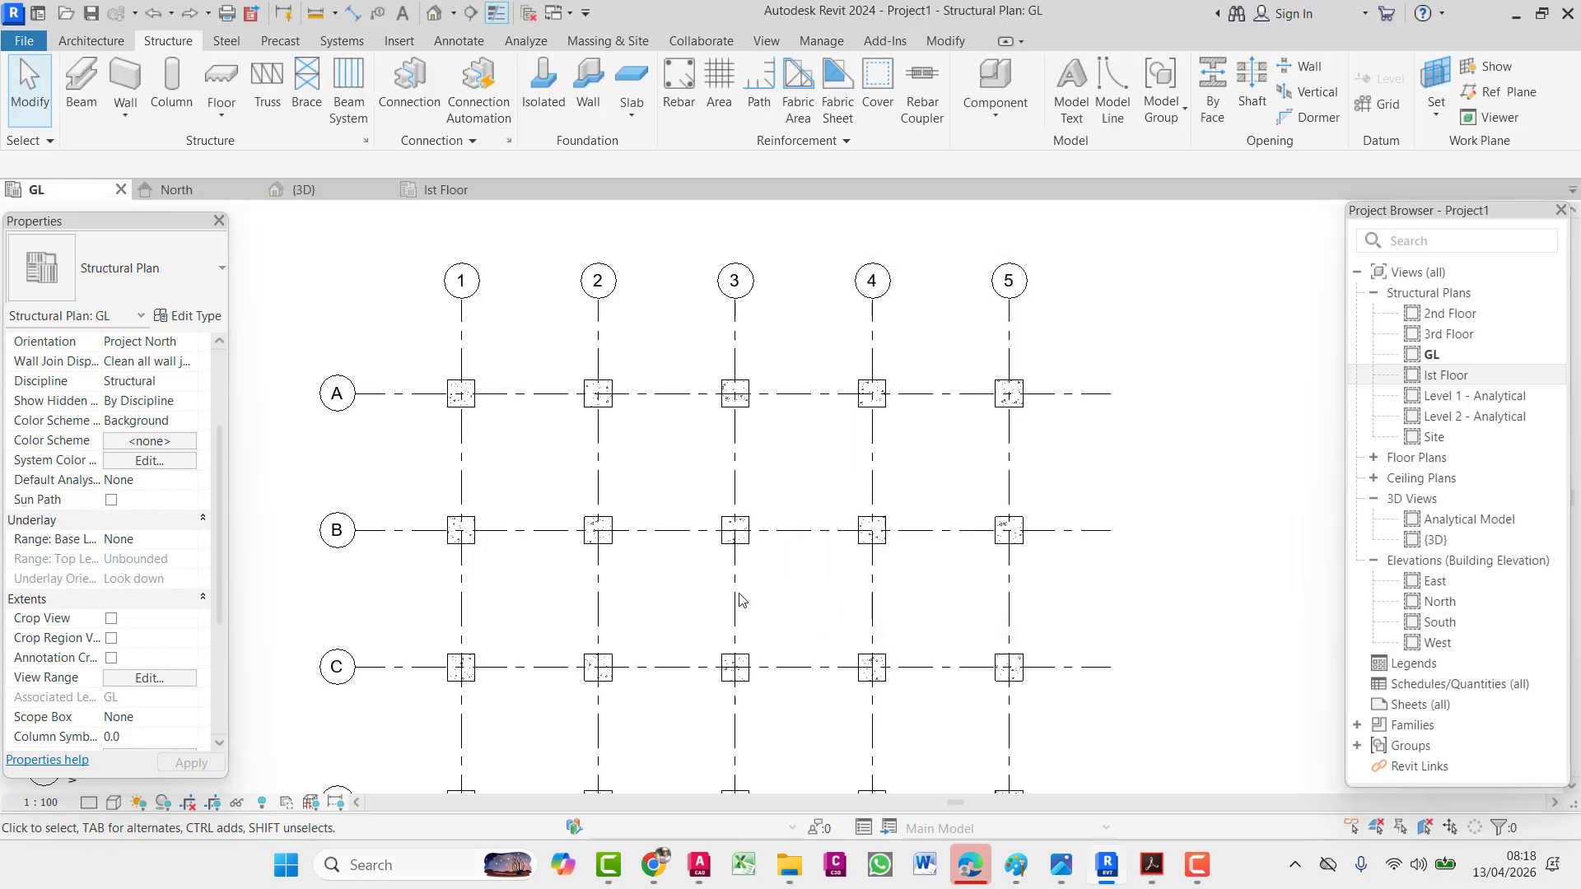
- In the Ist Floor plan, delete the two beams on grid A between columns 1 and 3
click(428, 194)
click(574, 395)
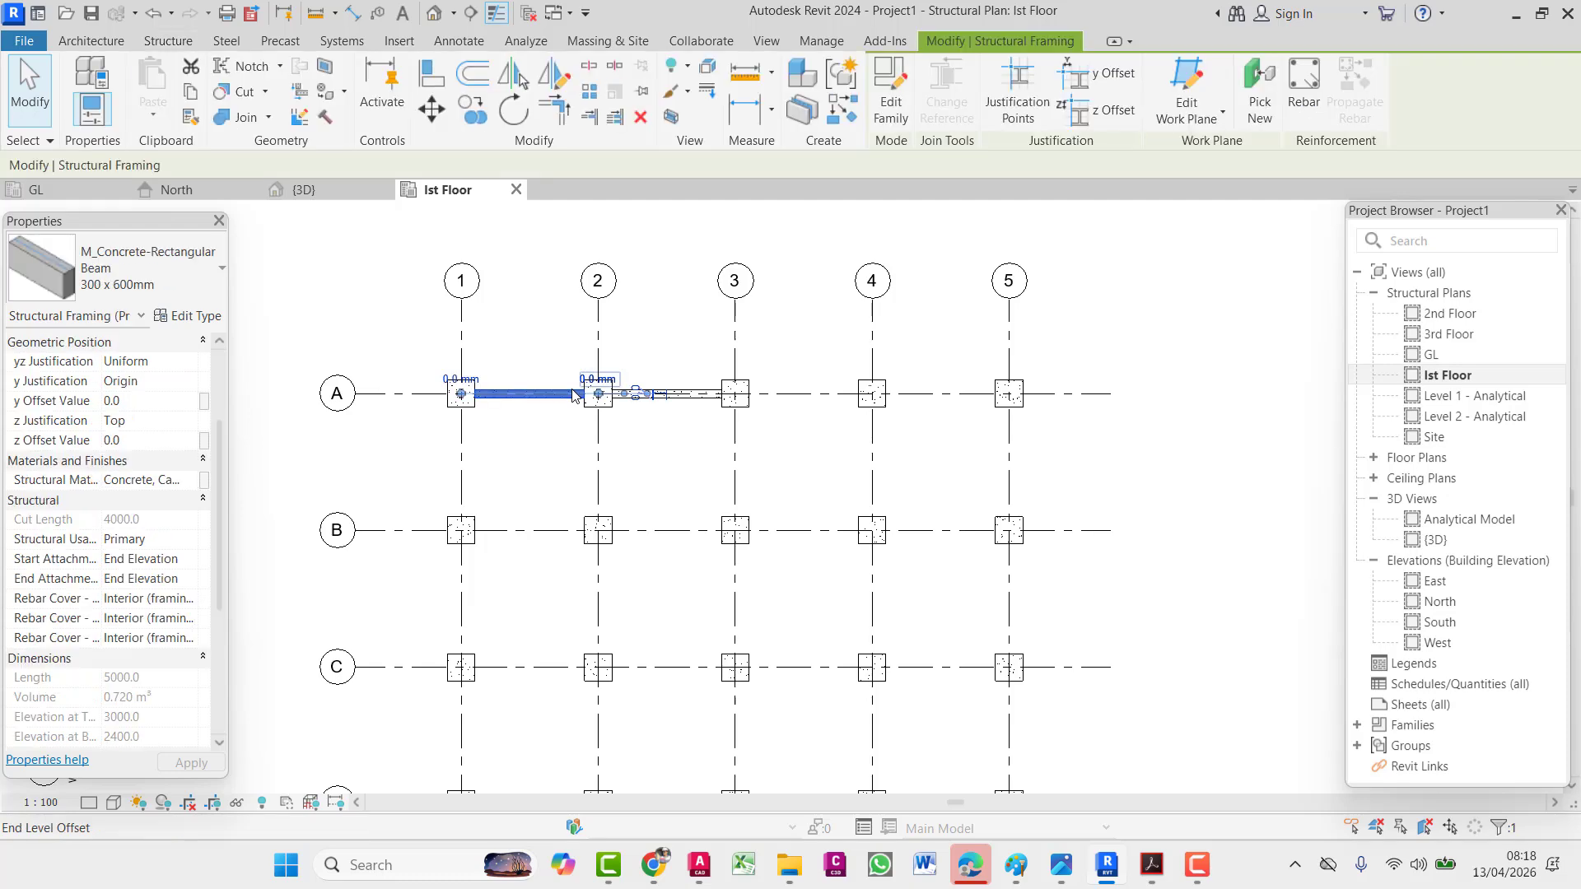
key(Delete)
click(640, 389)
key(Delete)
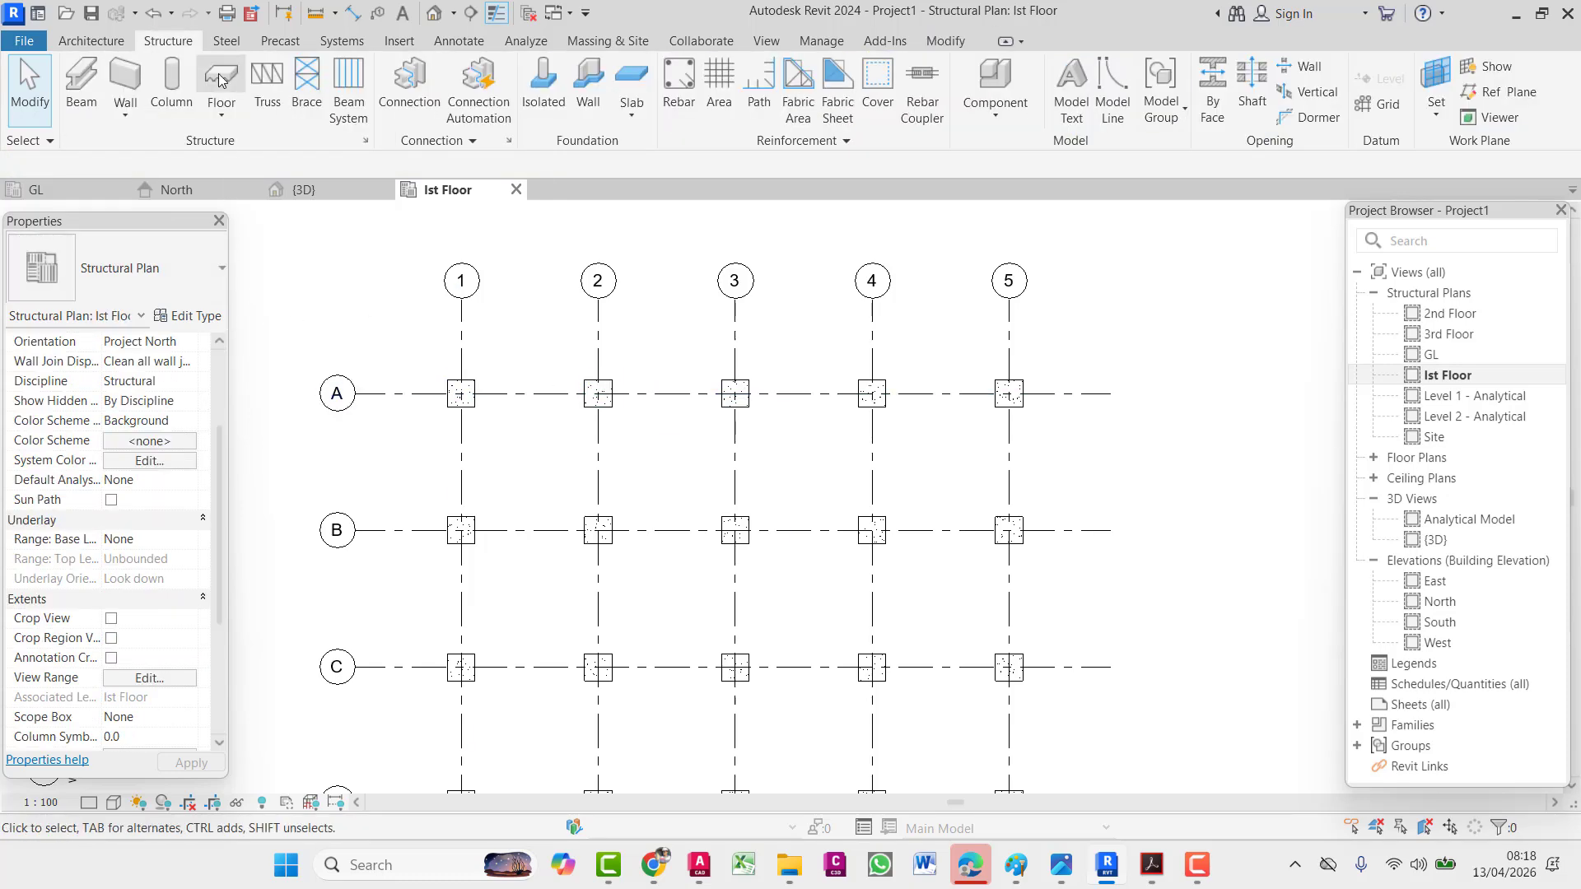
- Start the Beam tool and set the rectangular concrete beam type's width b to 400 and height h to 500
click(95, 101)
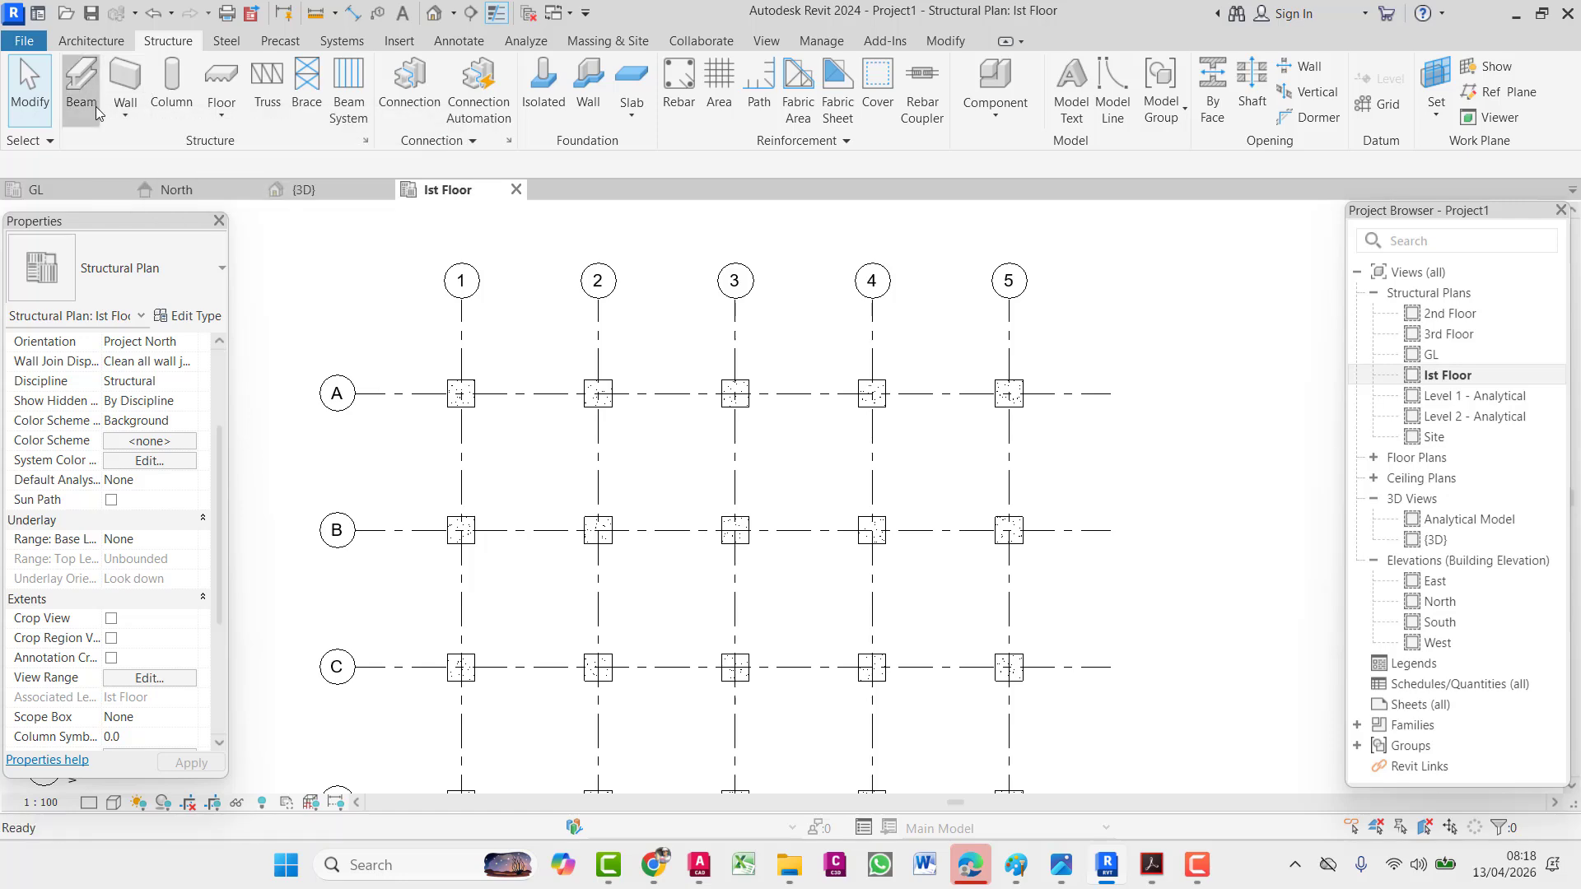
click(195, 315)
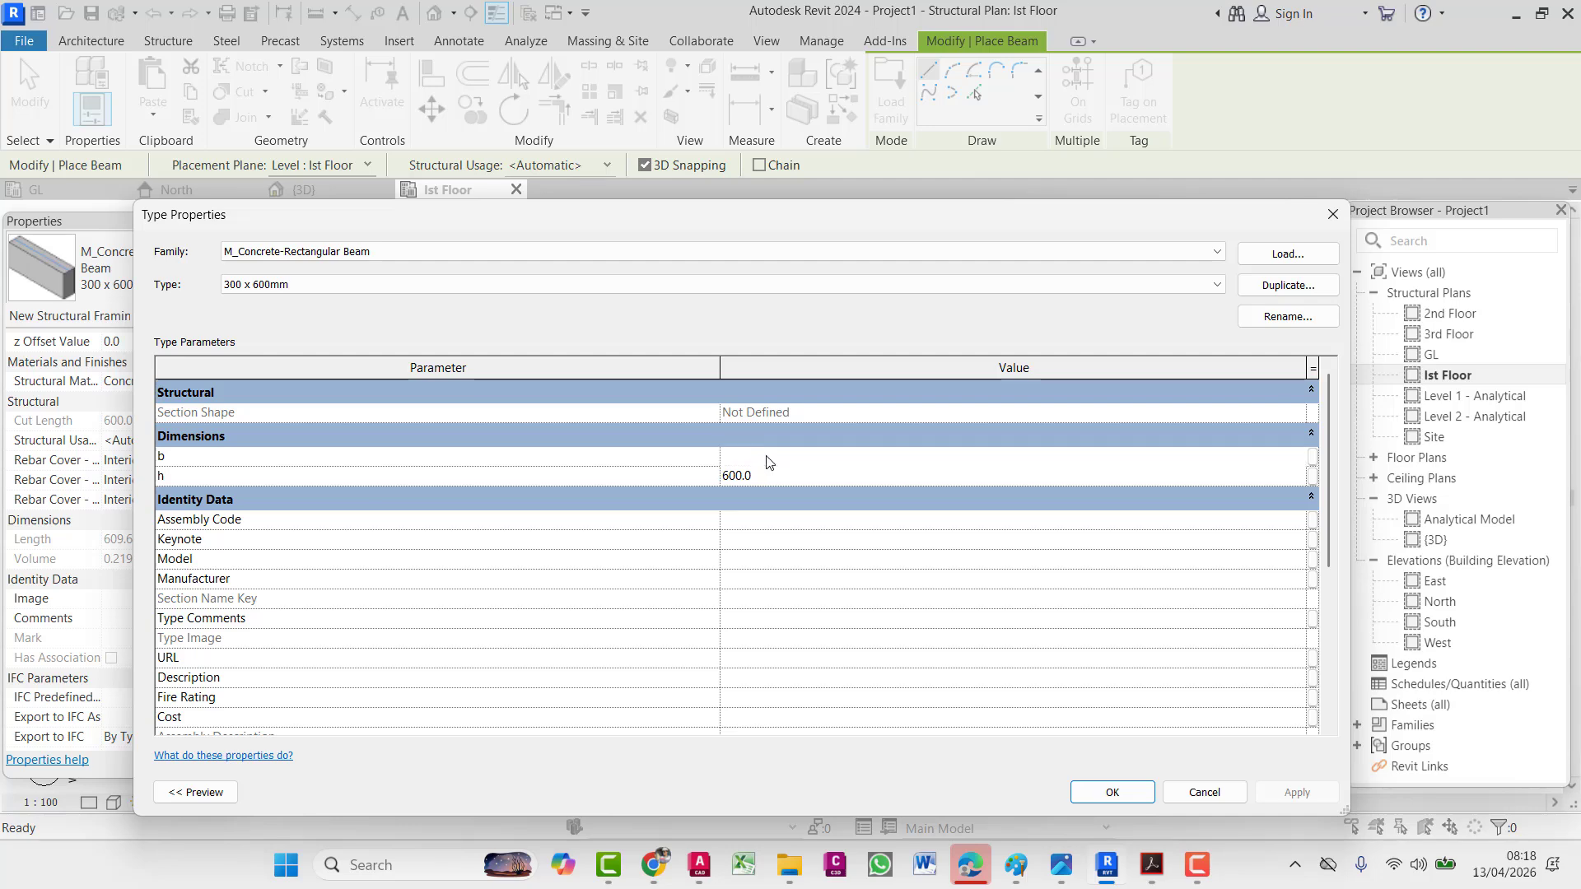
drag(766, 462, 704, 478)
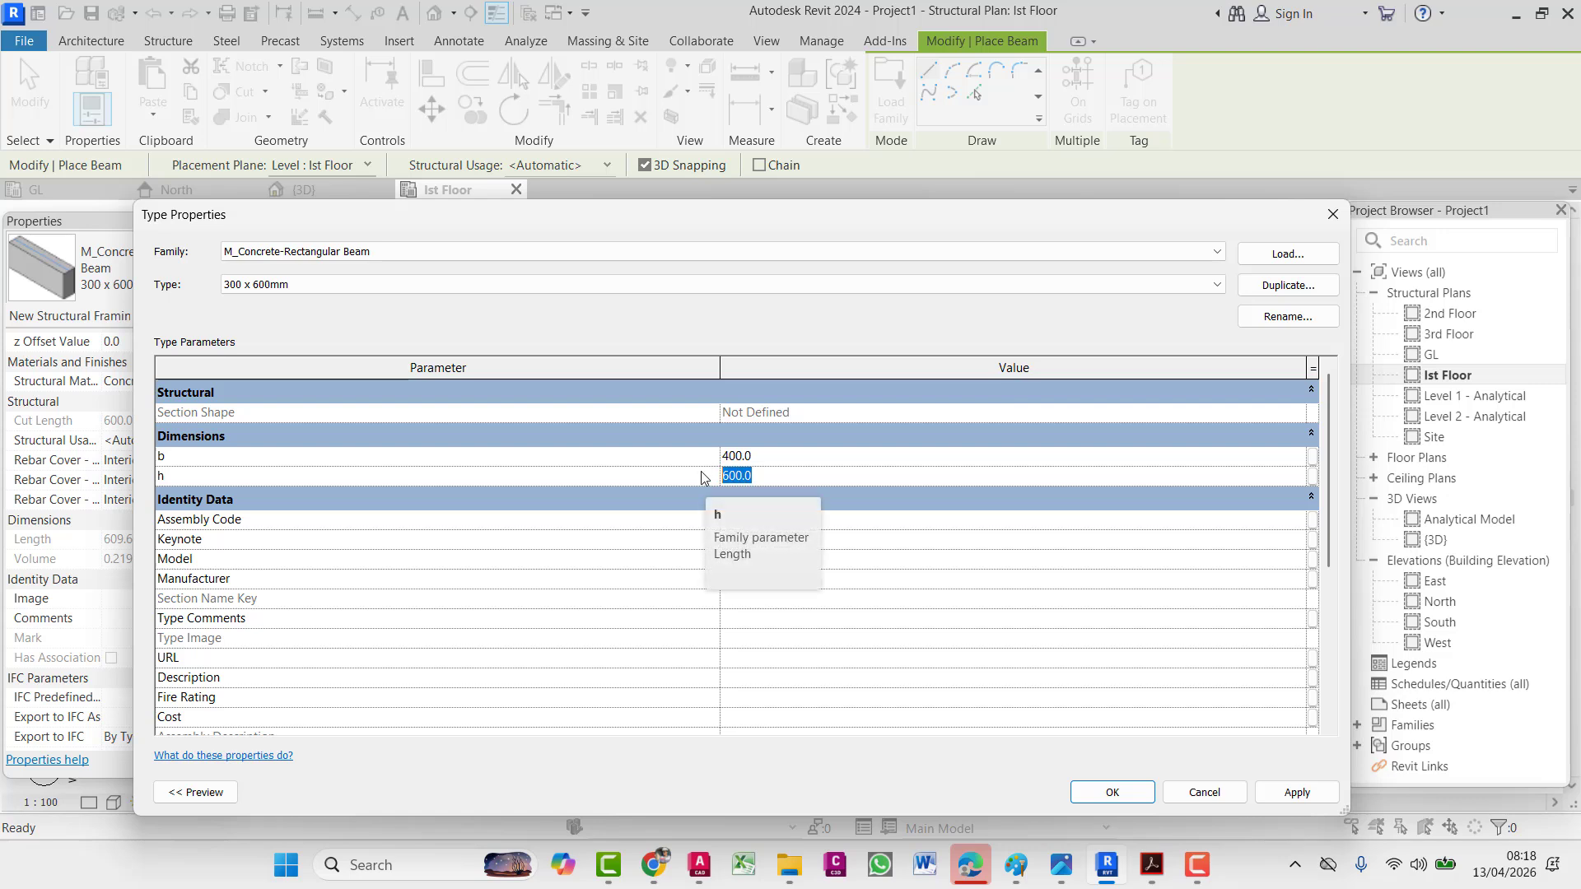
text(4)
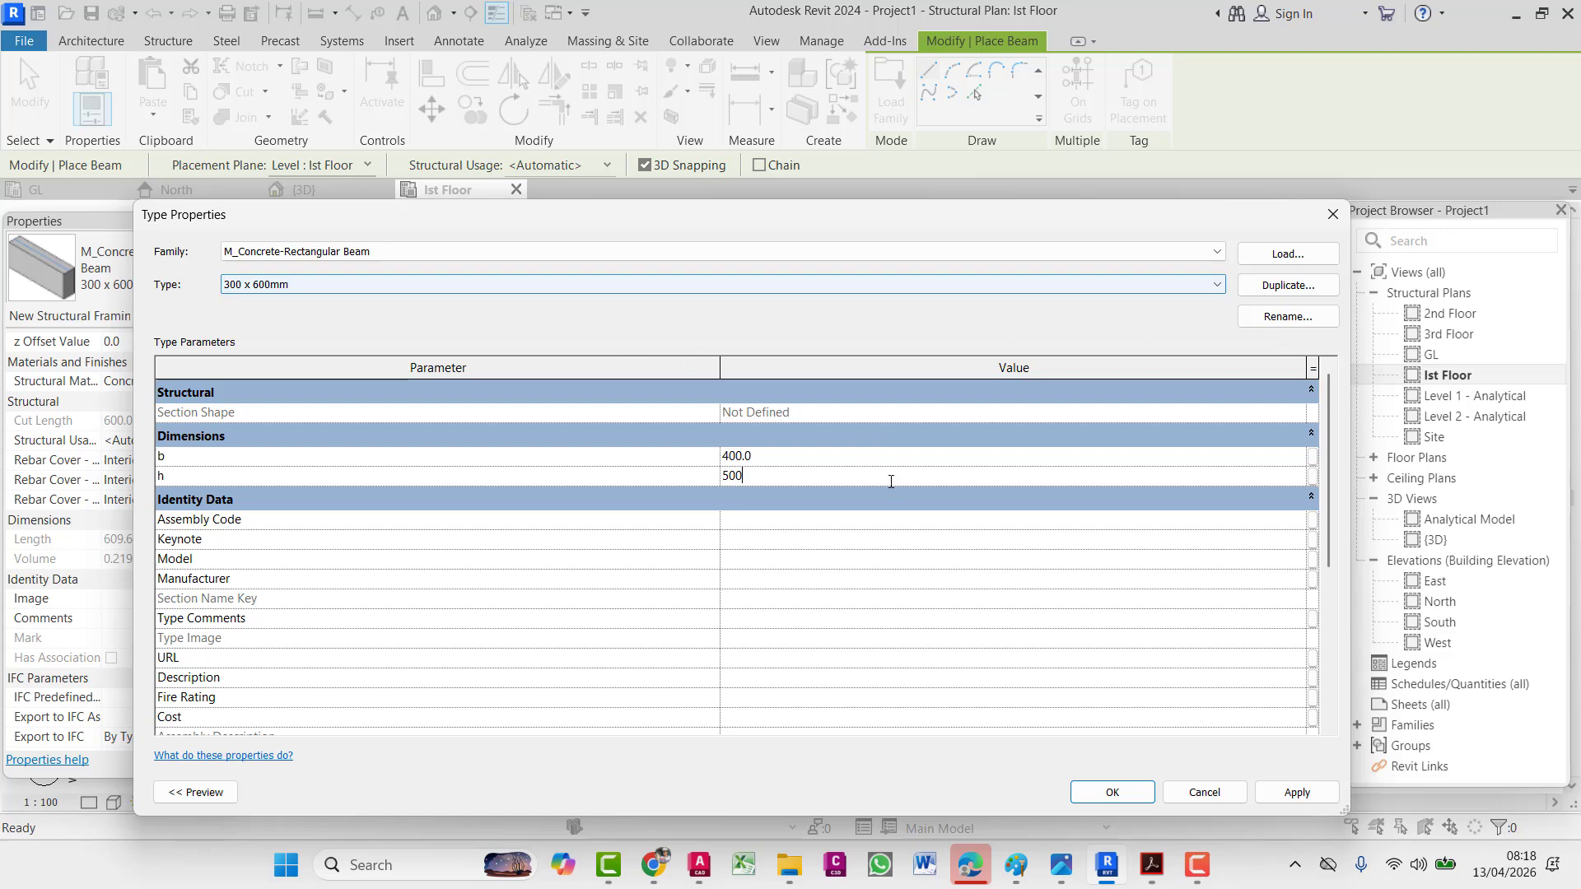
click(356, 287)
click(289, 284)
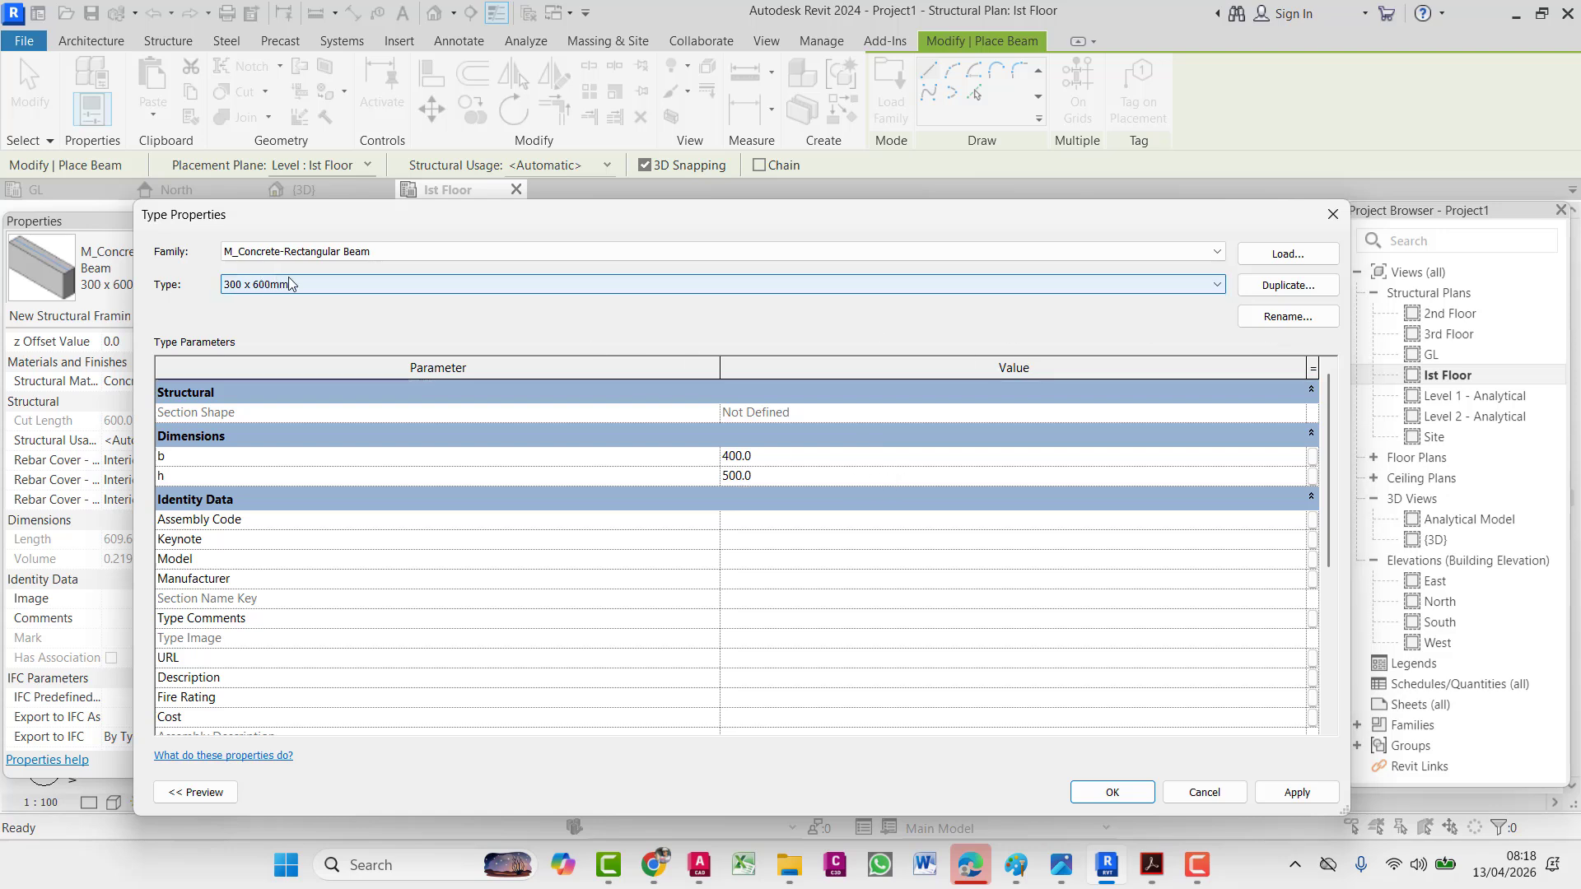
- Rename the 300 x 600mm beam type as 400 x 500 mm and accept the type properties
click(1288, 316)
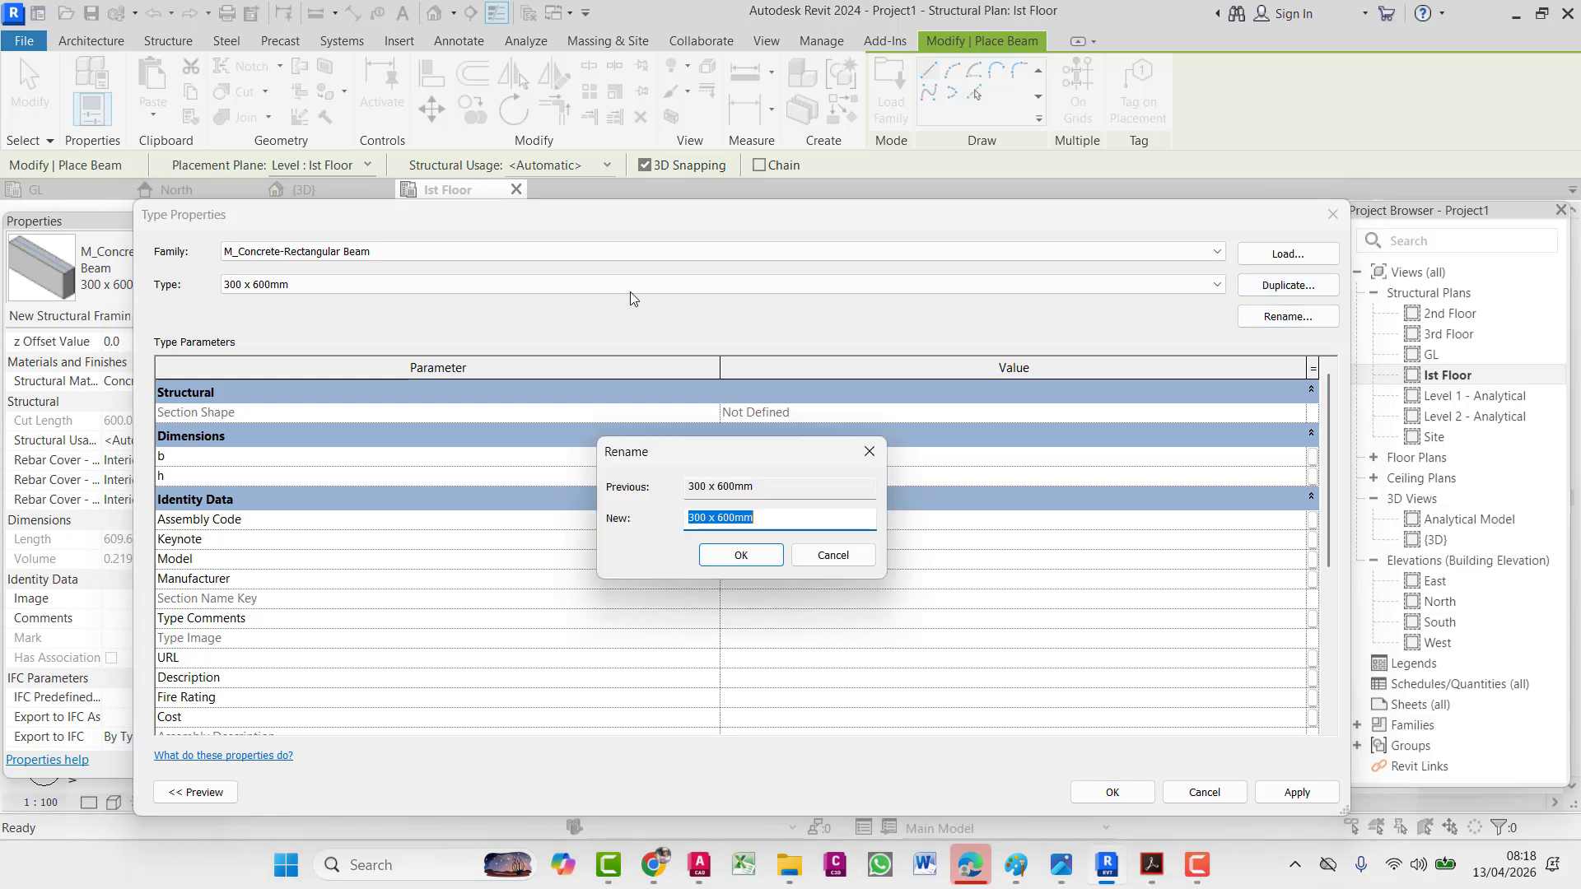
text(400)
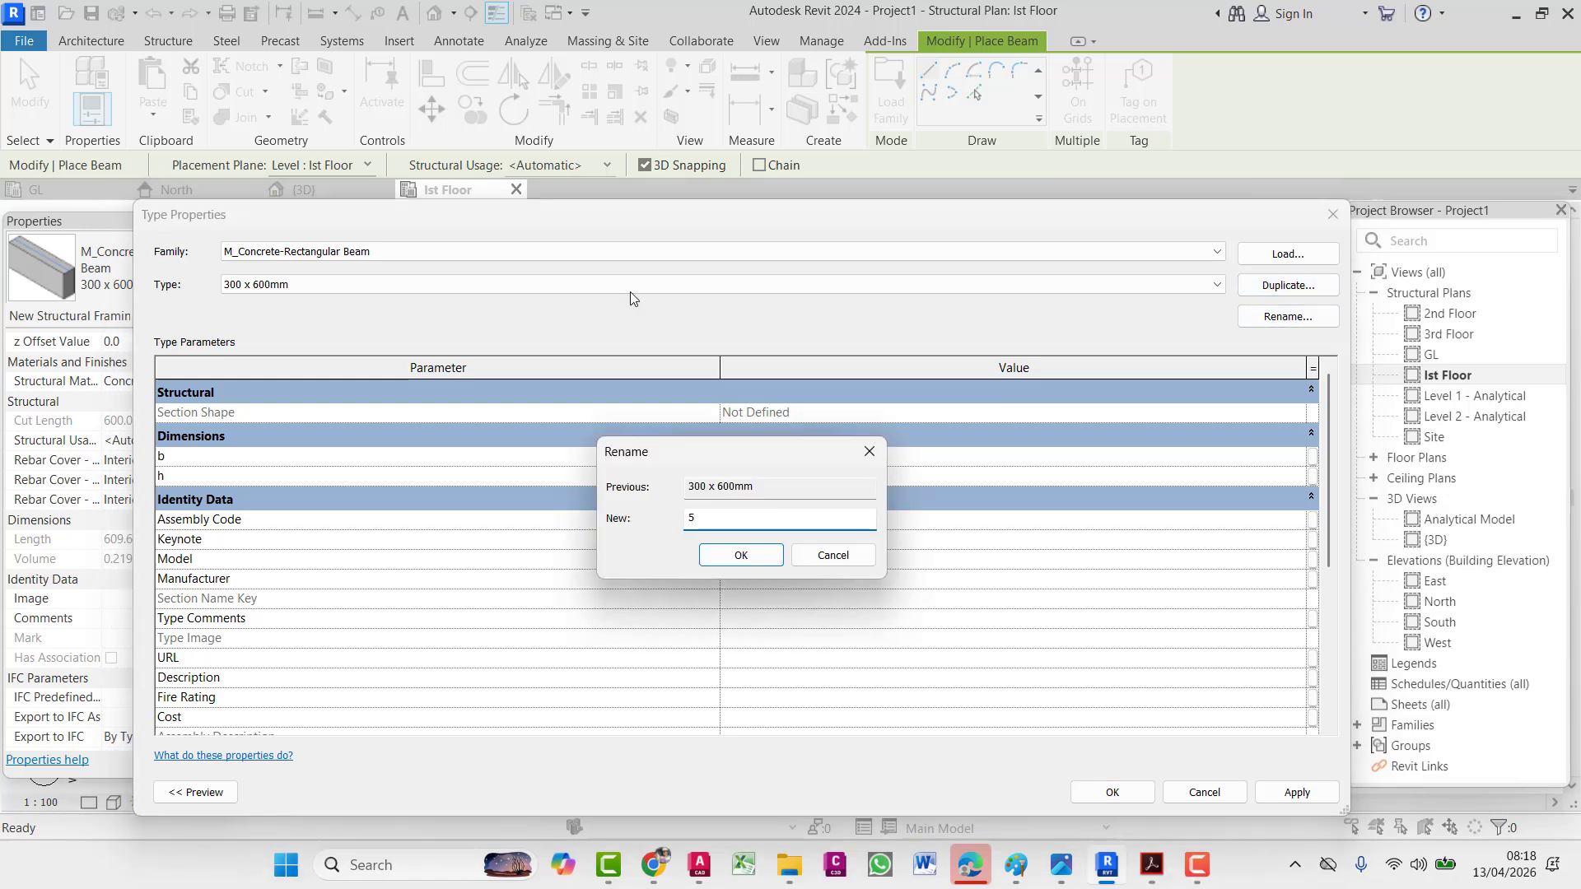
text( x 500 mm)
click(740, 556)
click(1309, 795)
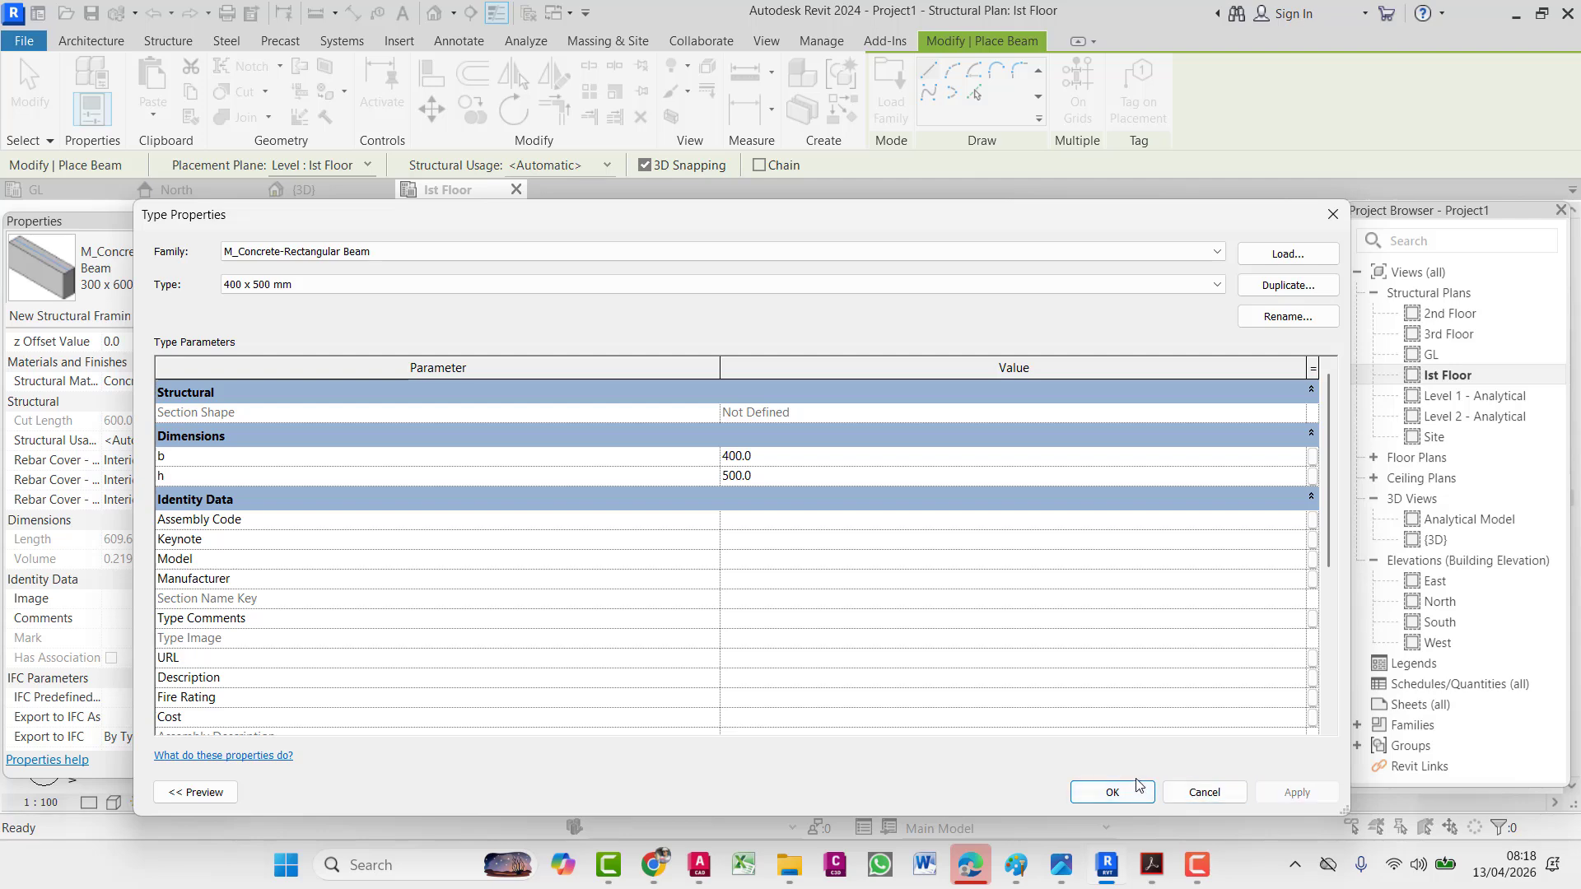
click(1124, 801)
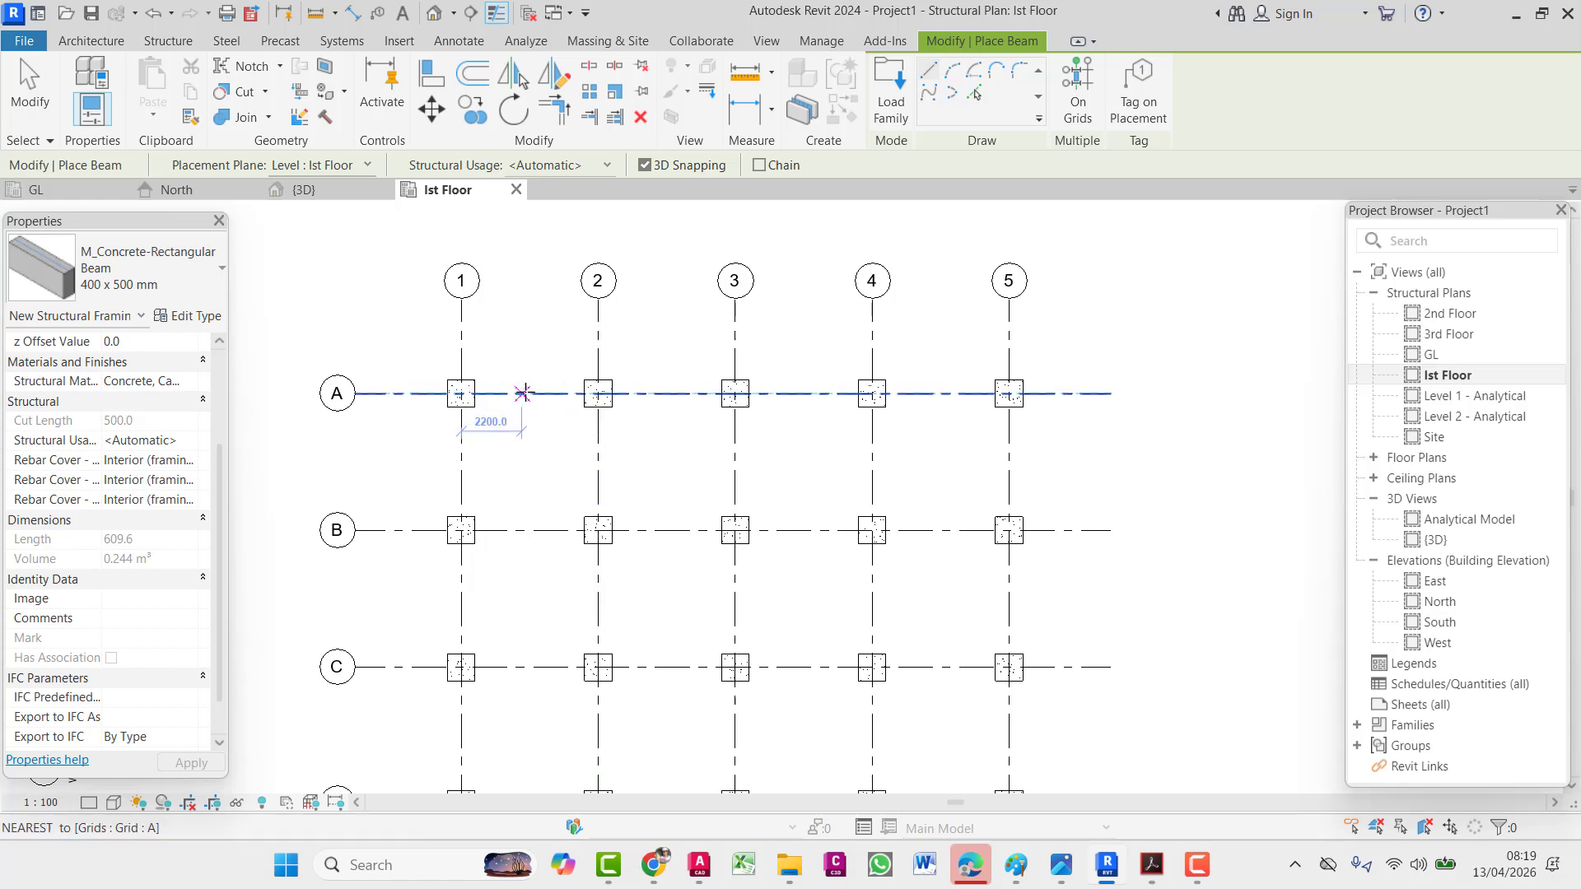
- Place beams between all the columns with On Grids, selecting grid lines 1 to 5 and A to F together
middle_drag(484, 405, 524, 294)
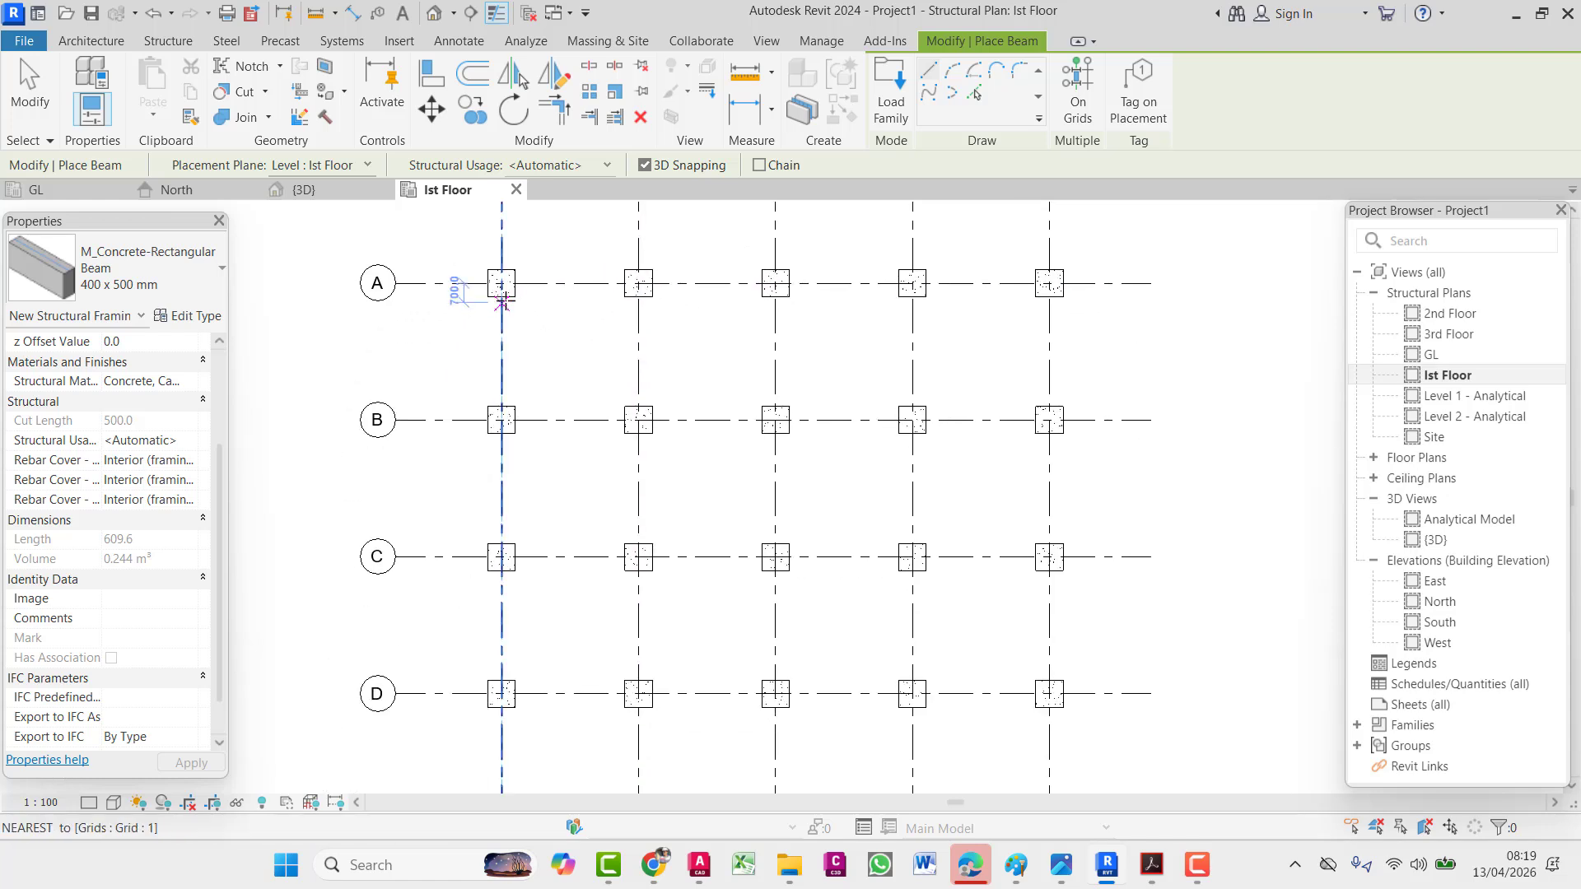
middle_drag(749, 462, 702, 494)
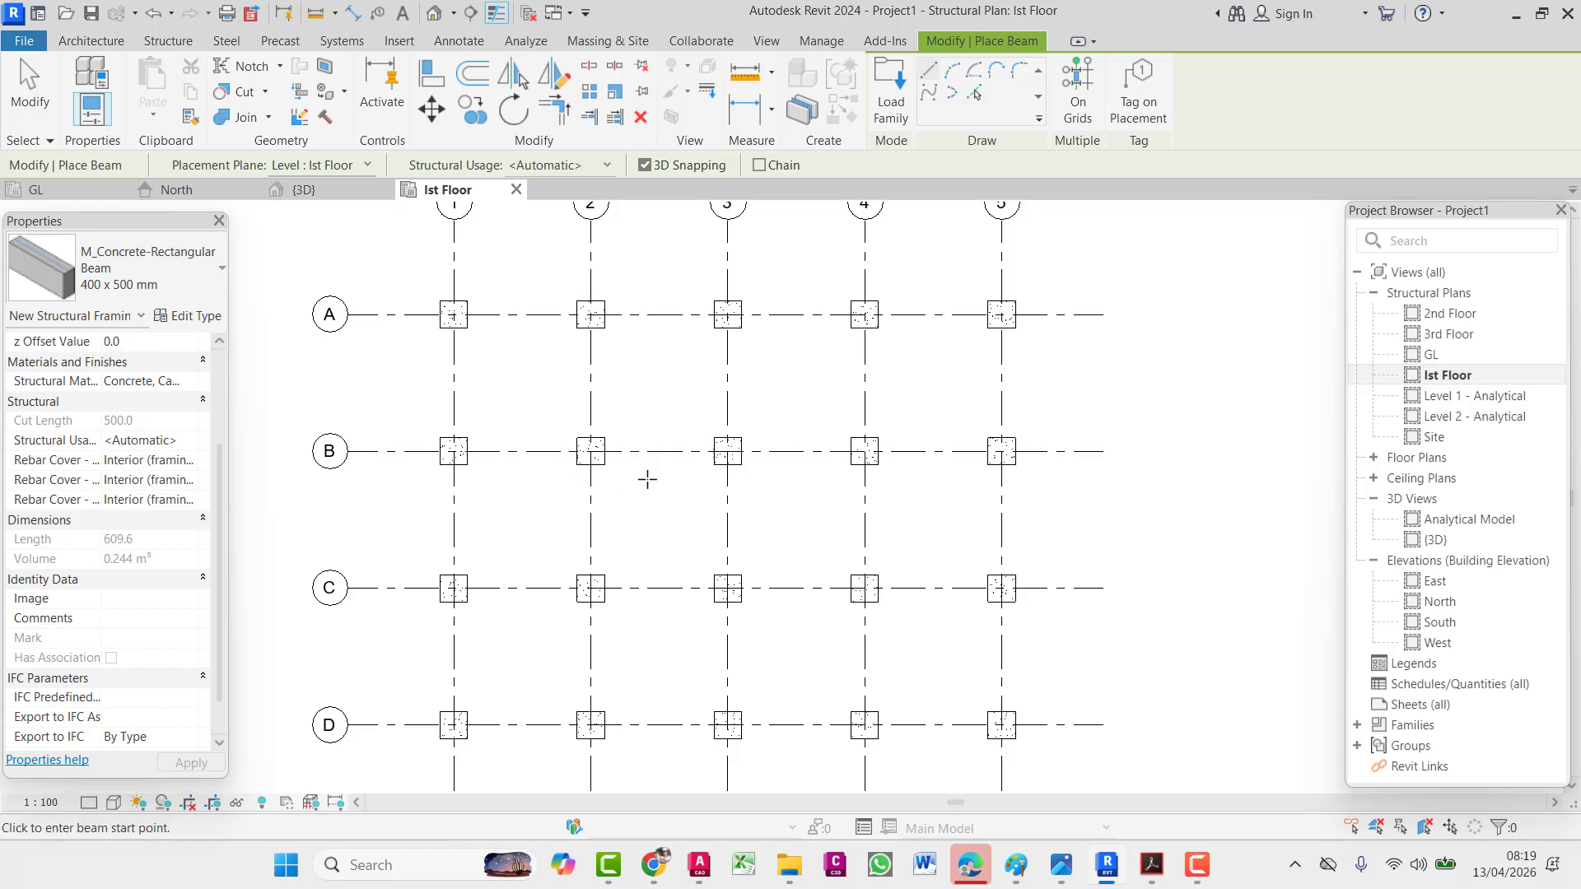
middle_drag(655, 430, 681, 486)
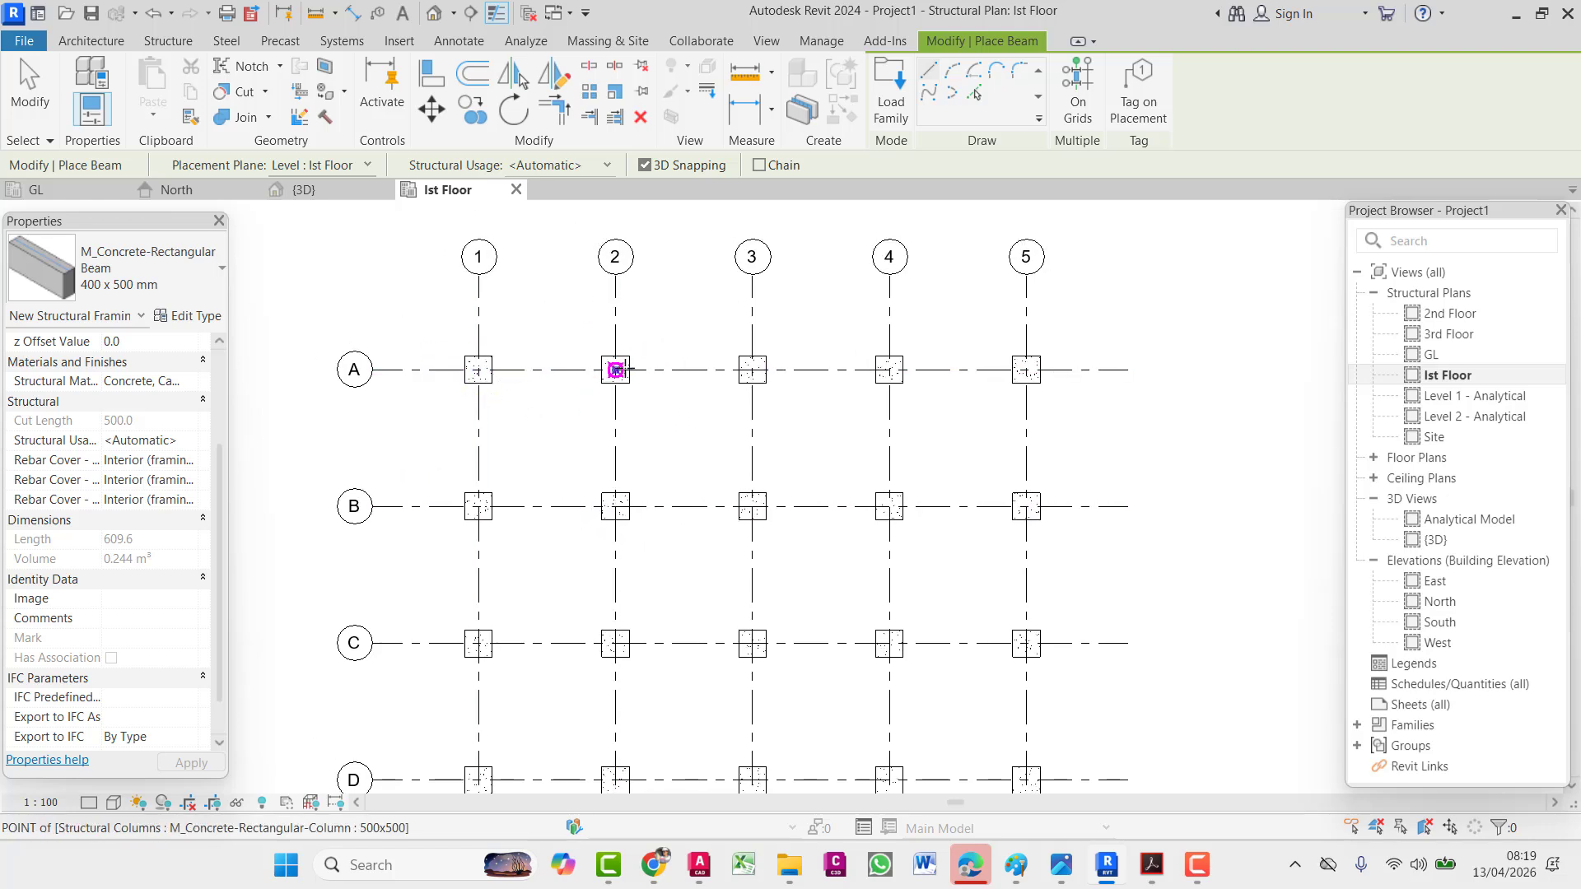
middle_drag(993, 365, 965, 366)
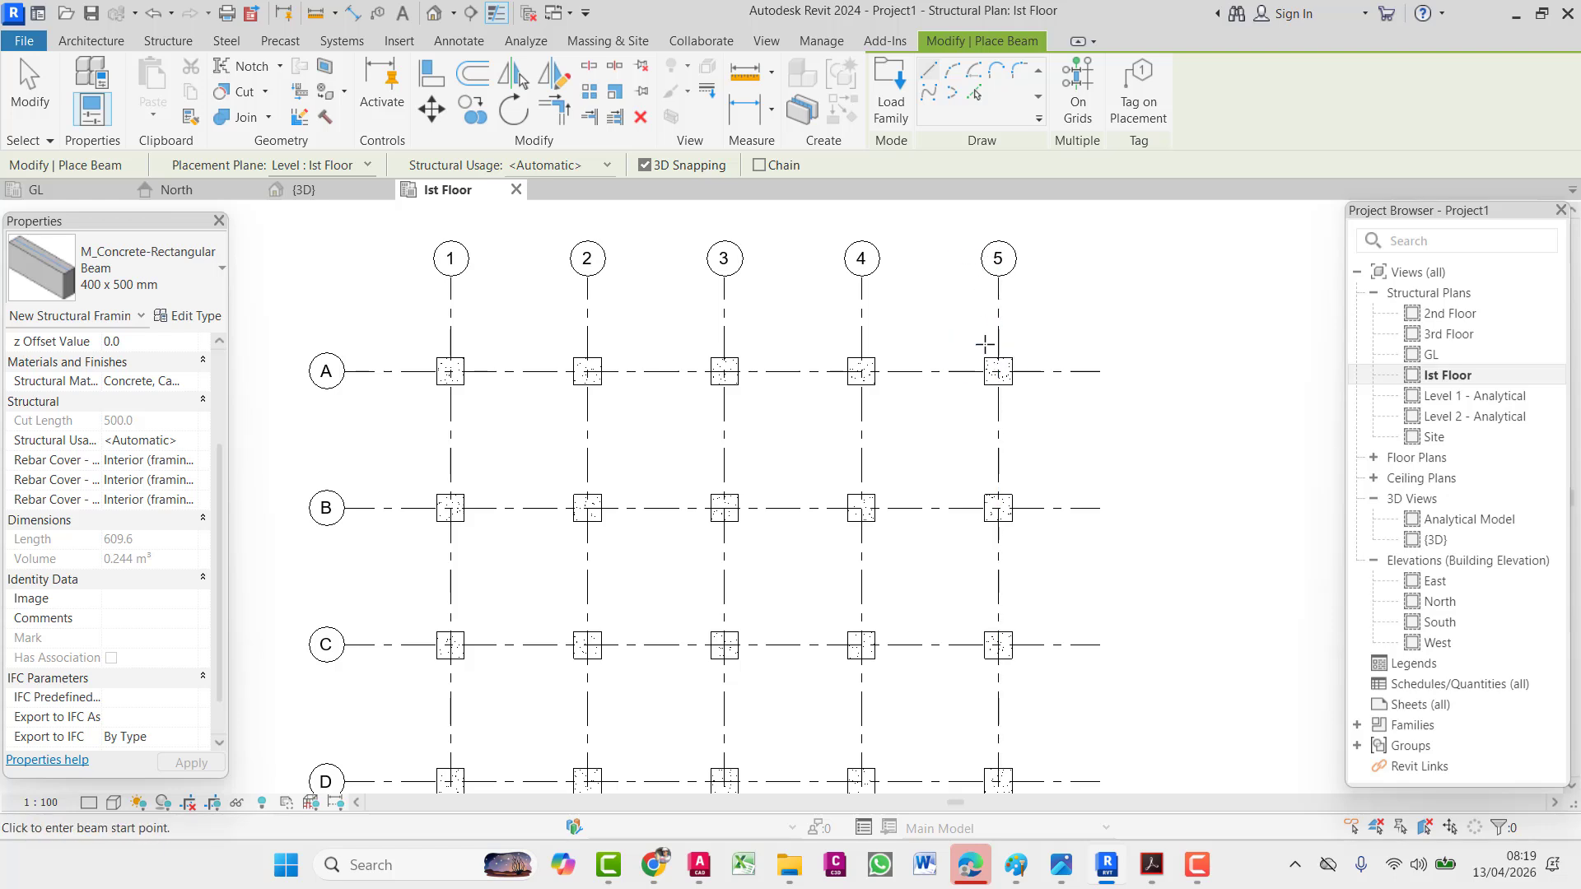
scroll(856, 508, down, 1)
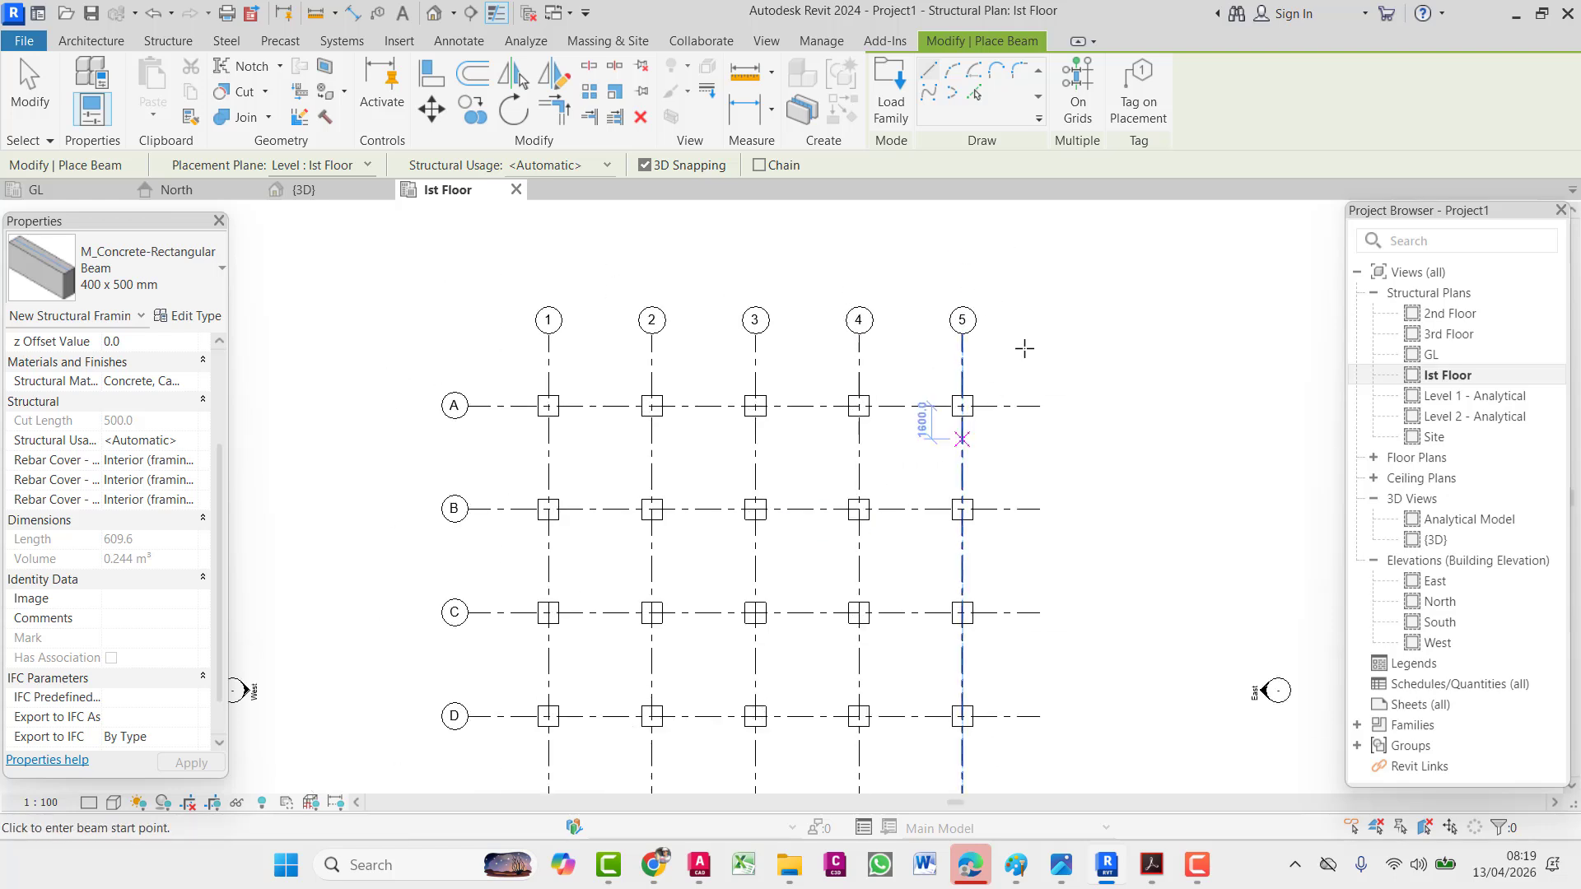
click(1077, 105)
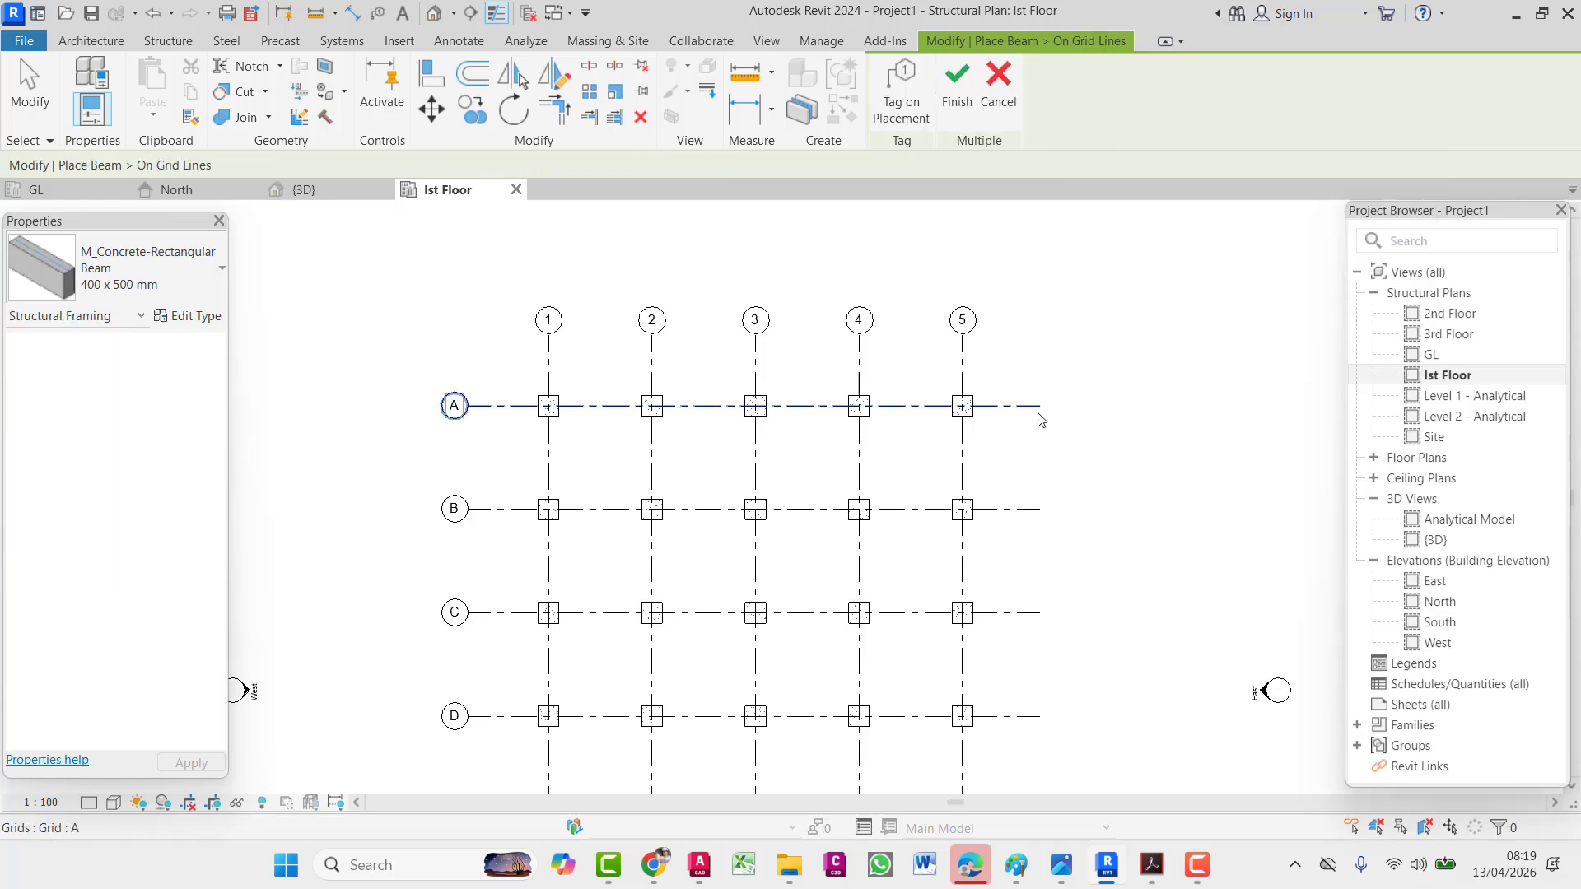
middle_drag(1042, 415, 1063, 274)
scroll(1062, 318, down, 2)
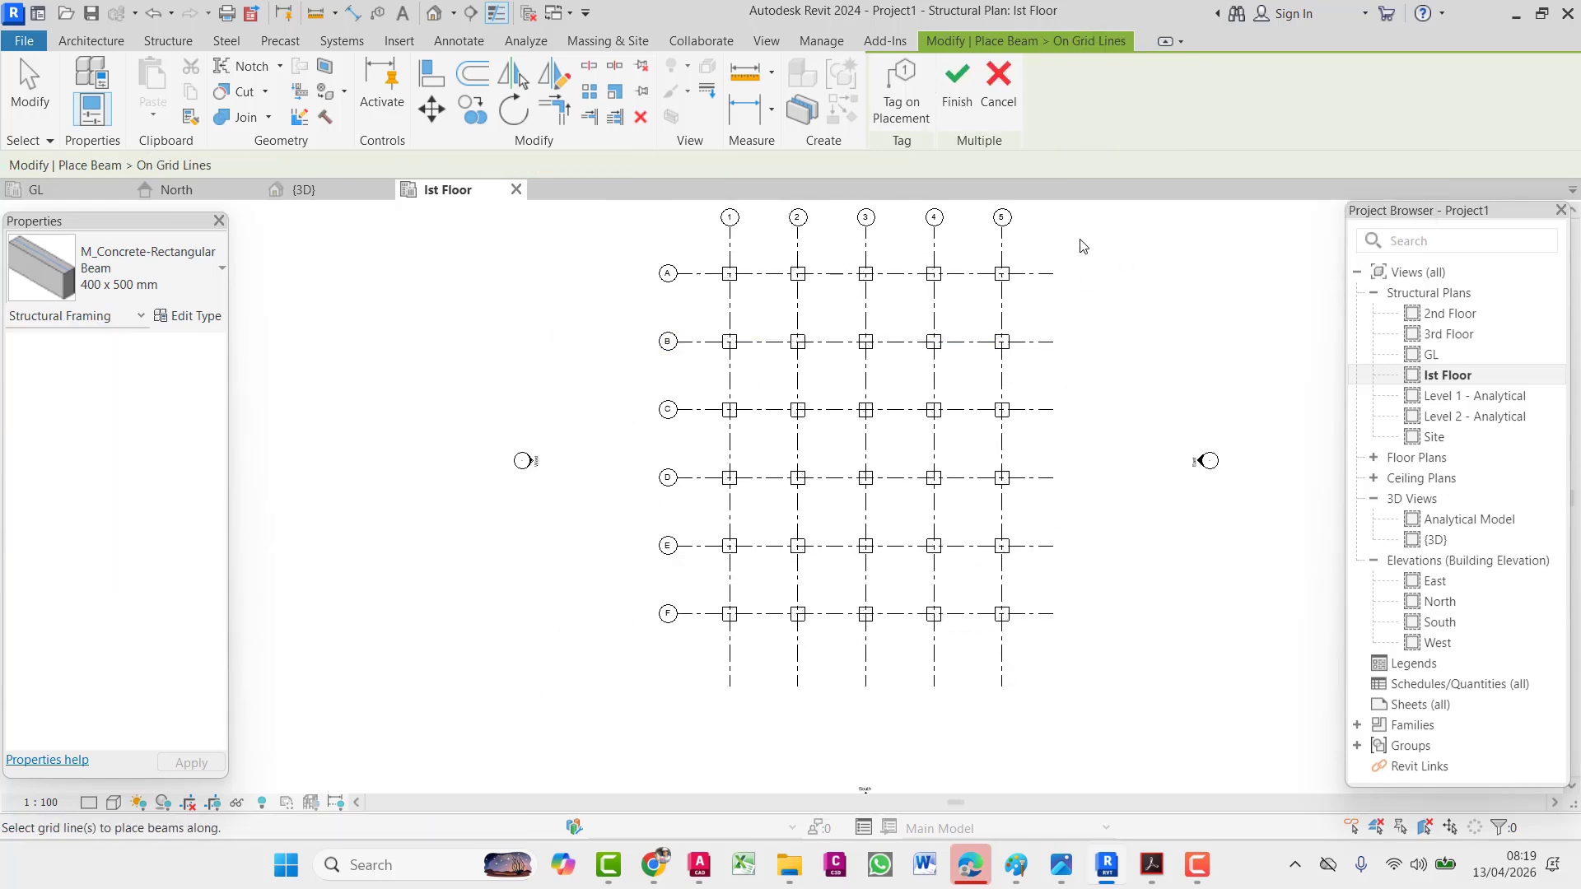
drag(1039, 321, 689, 670)
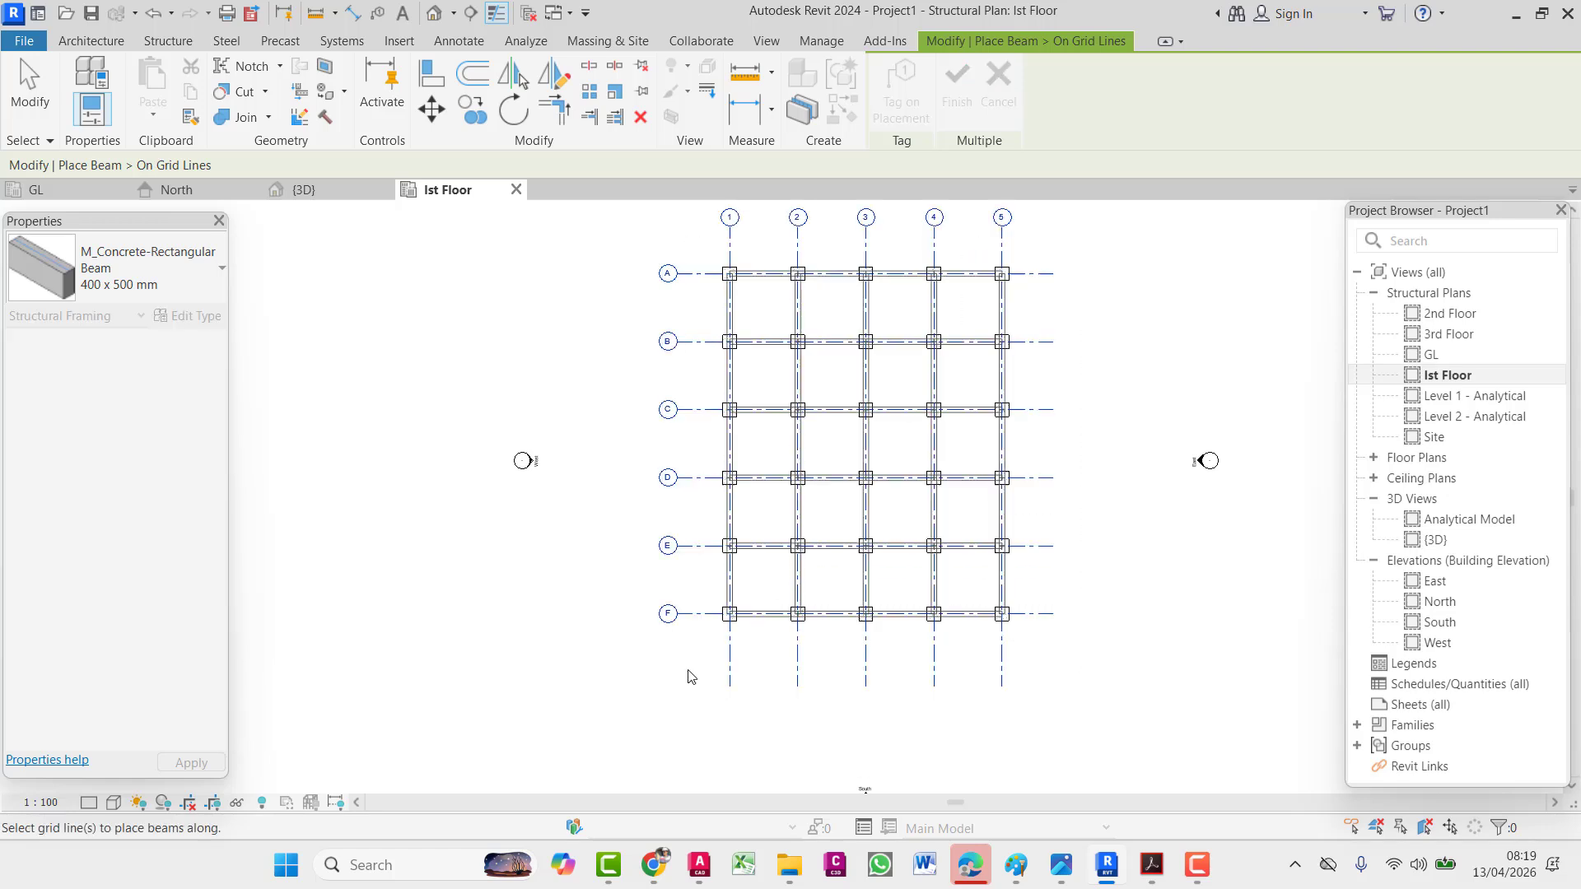
click(956, 89)
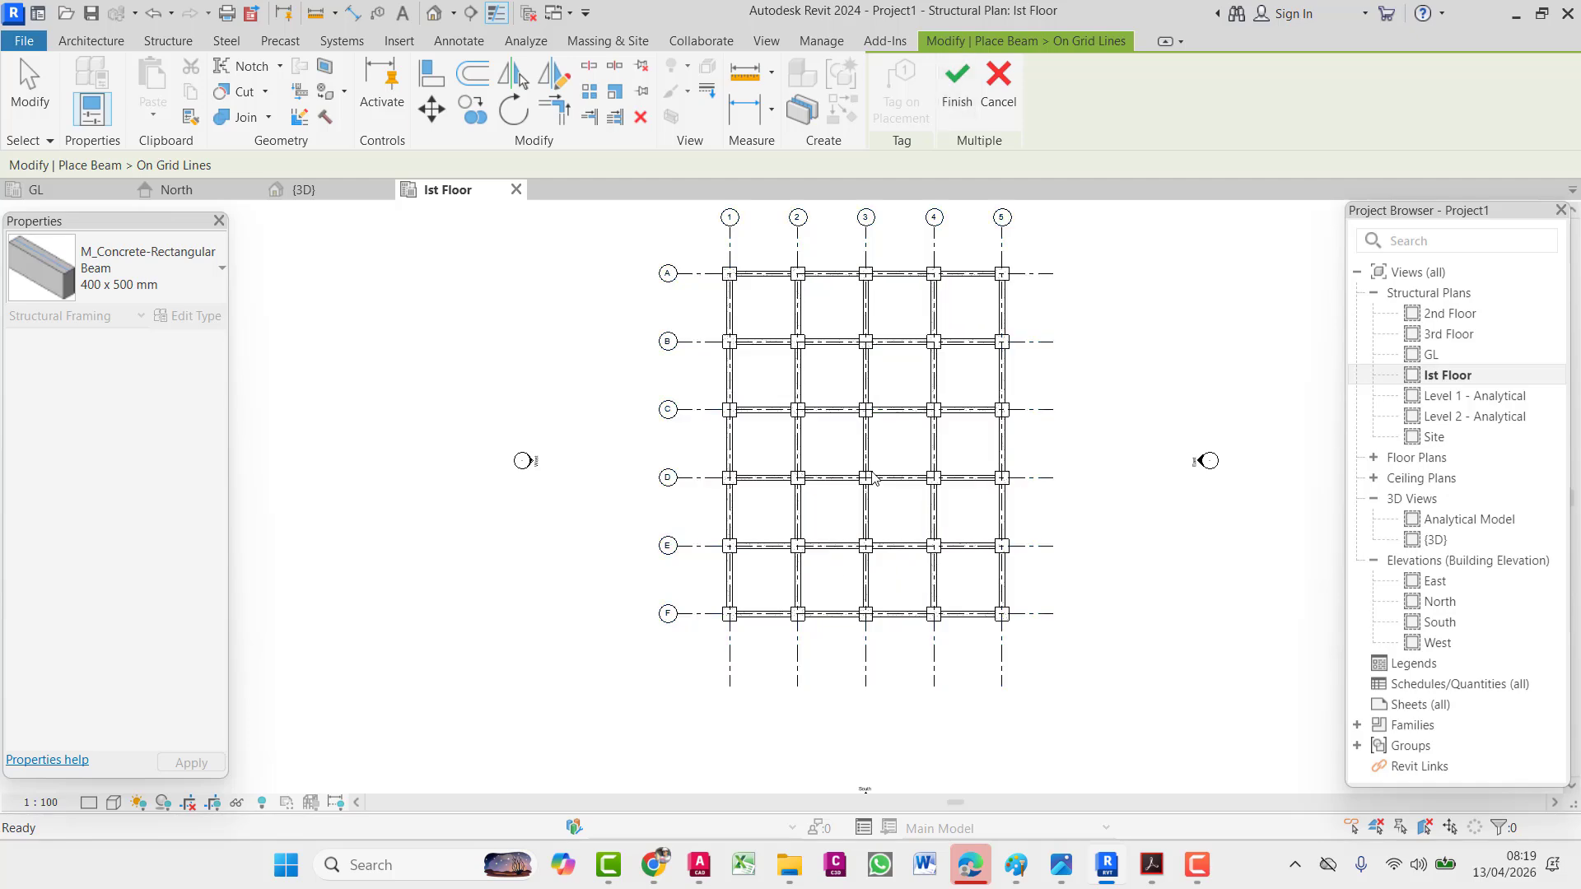
- Inspect the beam layout between the columns in the Ist Floor plan and in the 3D view
scroll(815, 494, up, 4)
scroll(811, 491, up, 2)
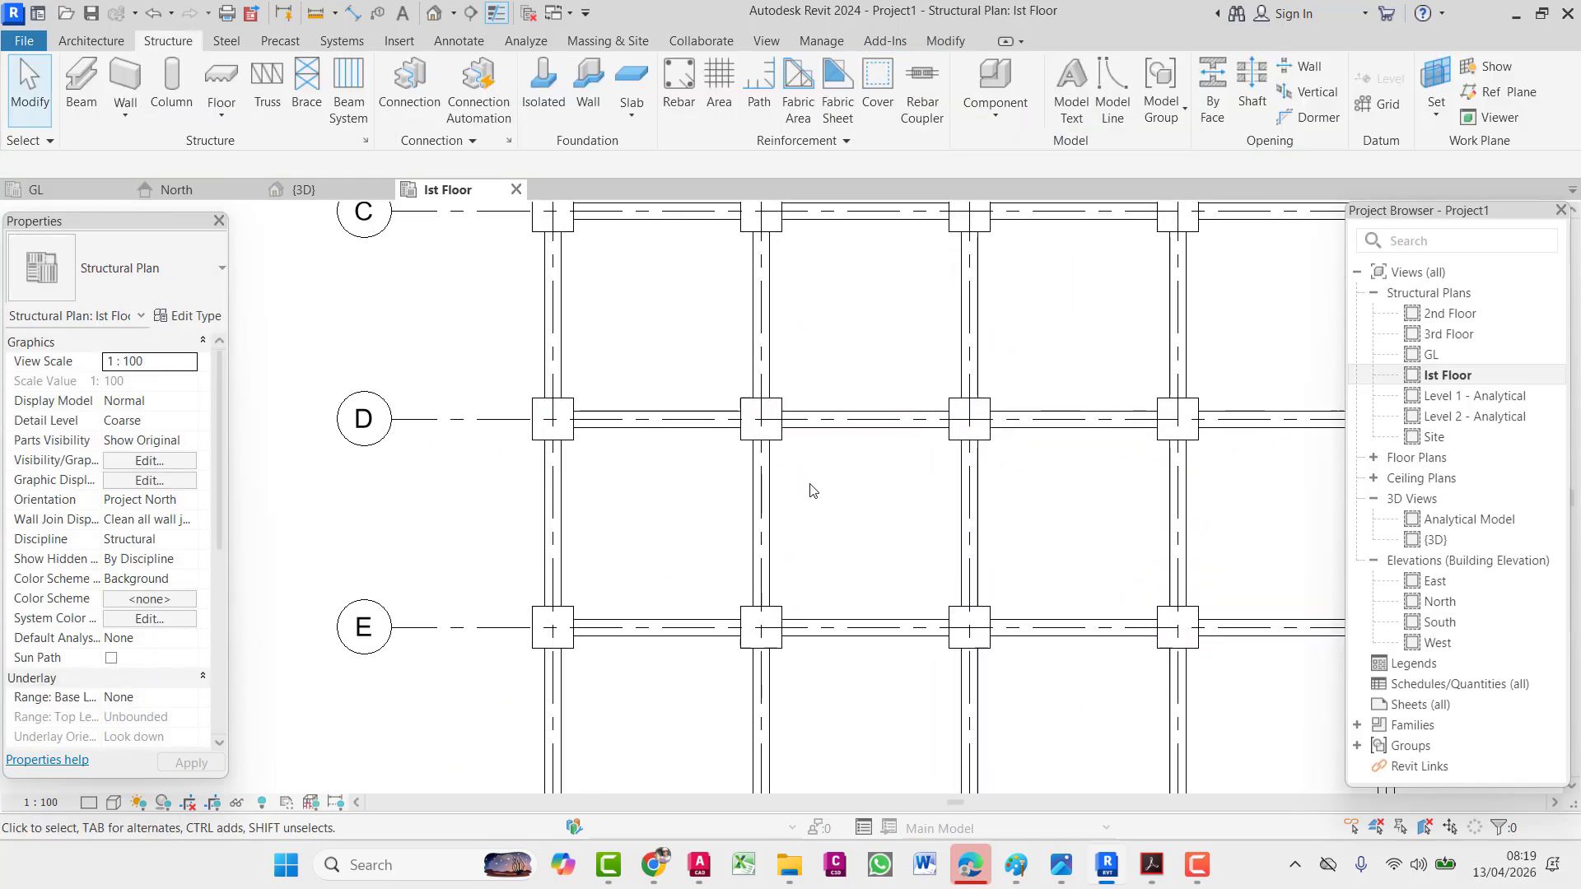
scroll(804, 483, down, 6)
middle_drag(760, 445, 792, 579)
scroll(727, 319, up, 3)
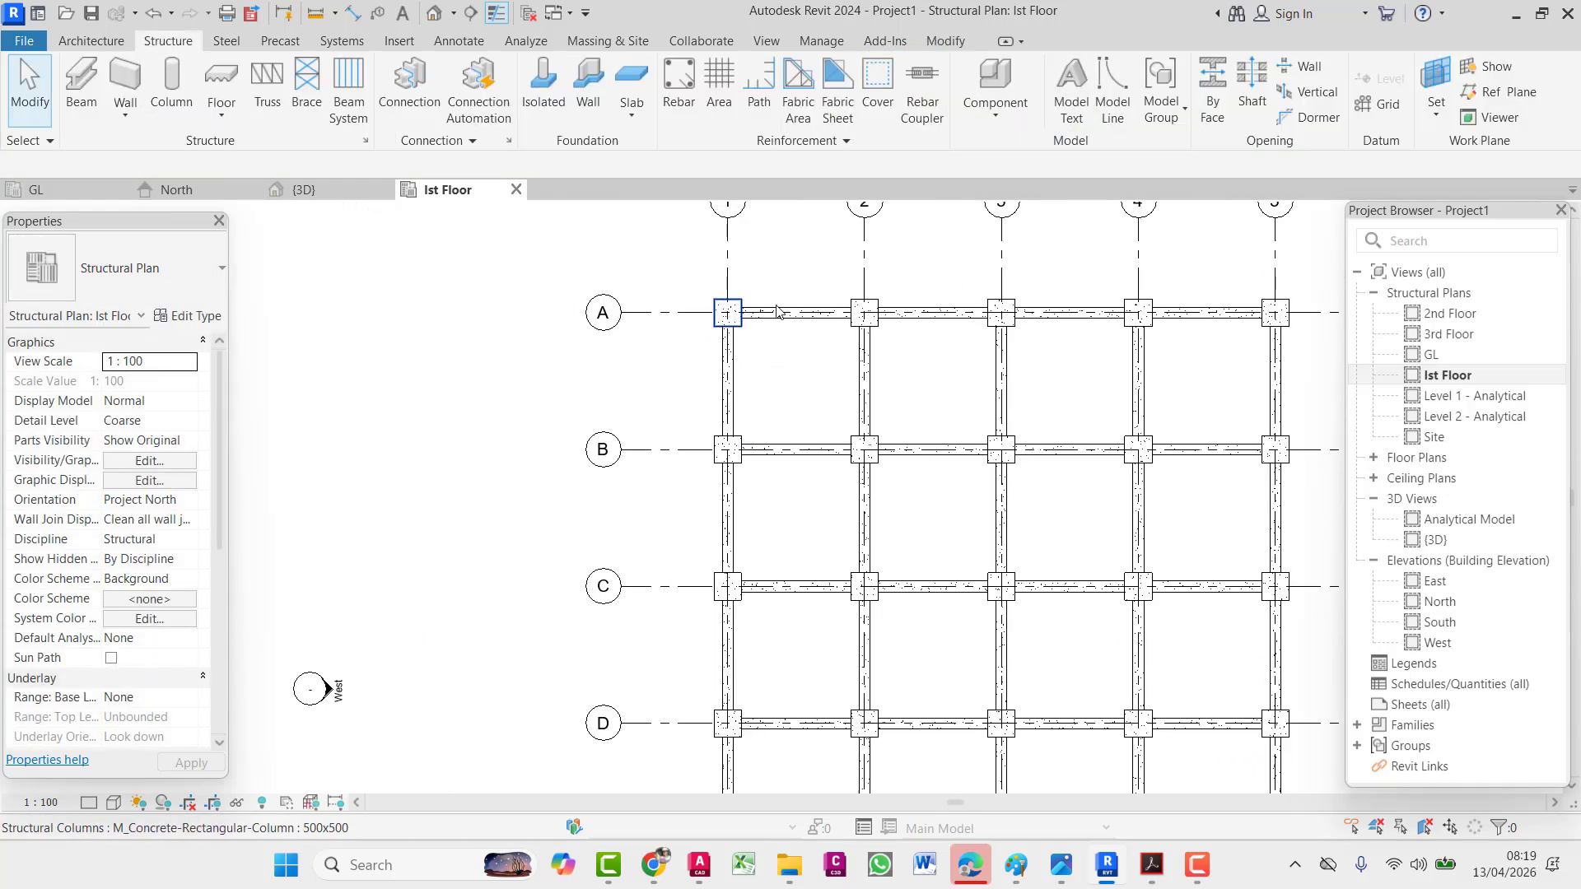
middle_drag(1000, 311, 834, 347)
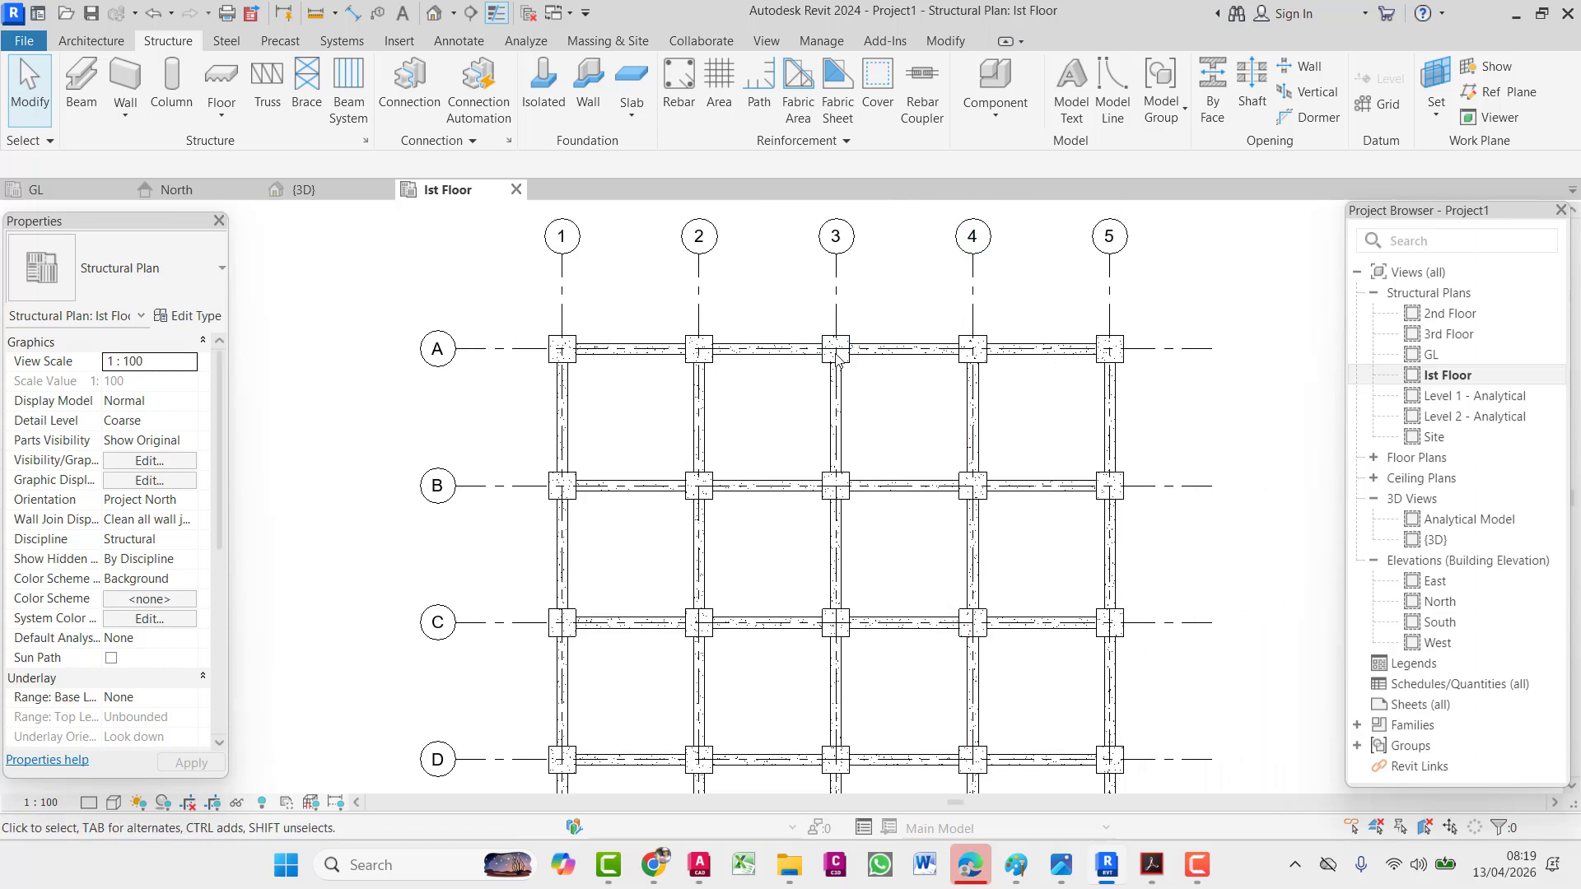
scroll(890, 527, down, 3)
middle_drag(934, 626, 846, 469)
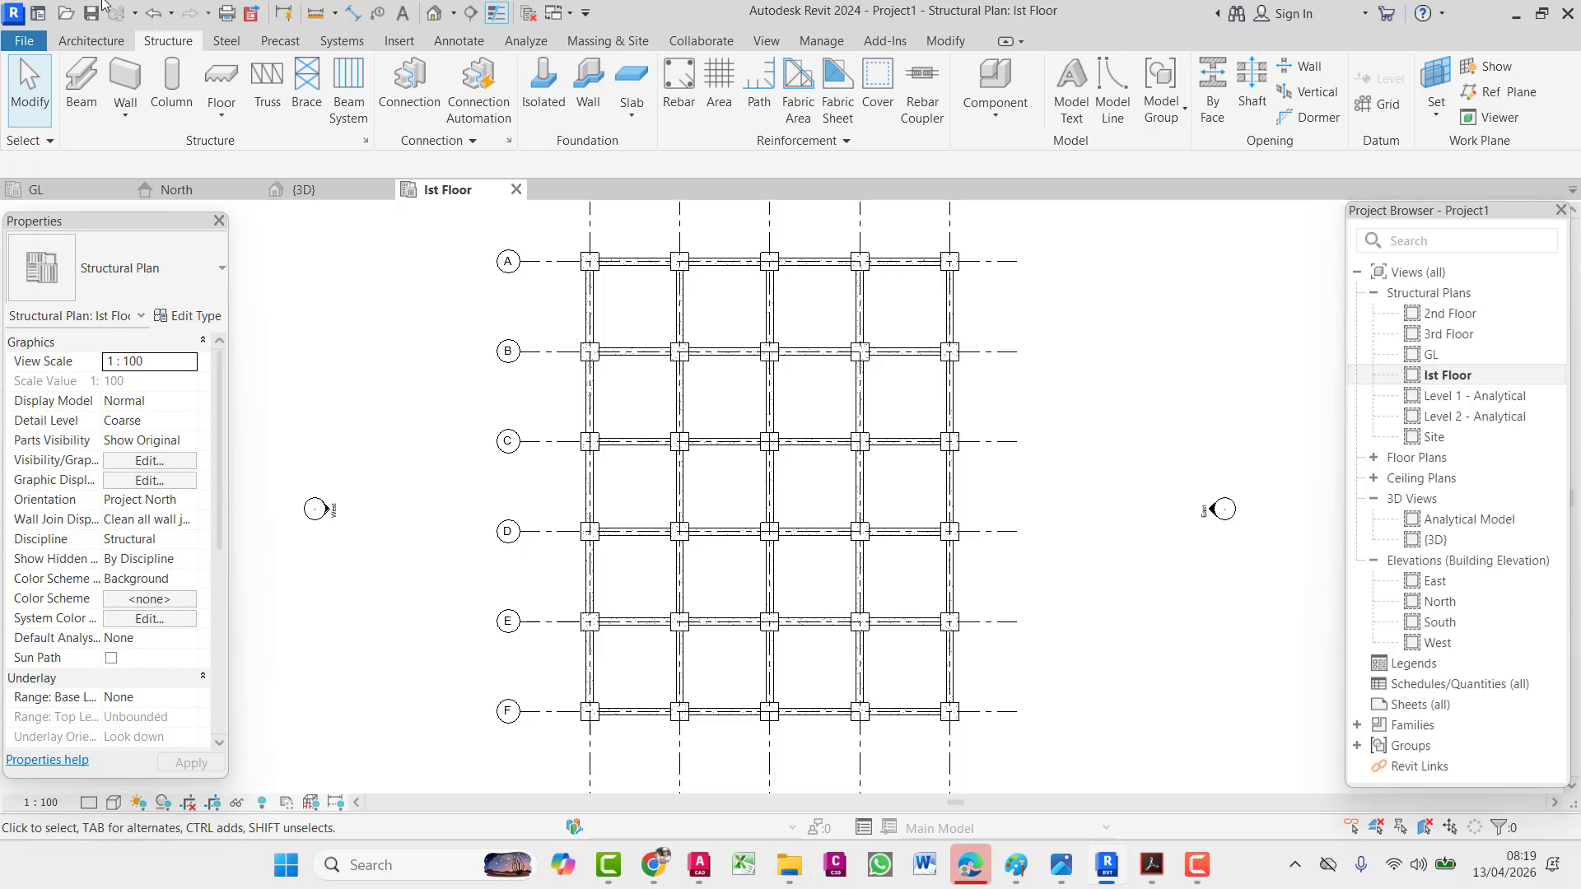
click(304, 189)
middle_drag(738, 575, 739, 440)
scroll(730, 472, up, 3)
mouse_move(699, 564)
middle_down()
mouse_move(681, 593)
mouse_move(669, 568)
middle_up()
scroll(671, 566, down, 3)
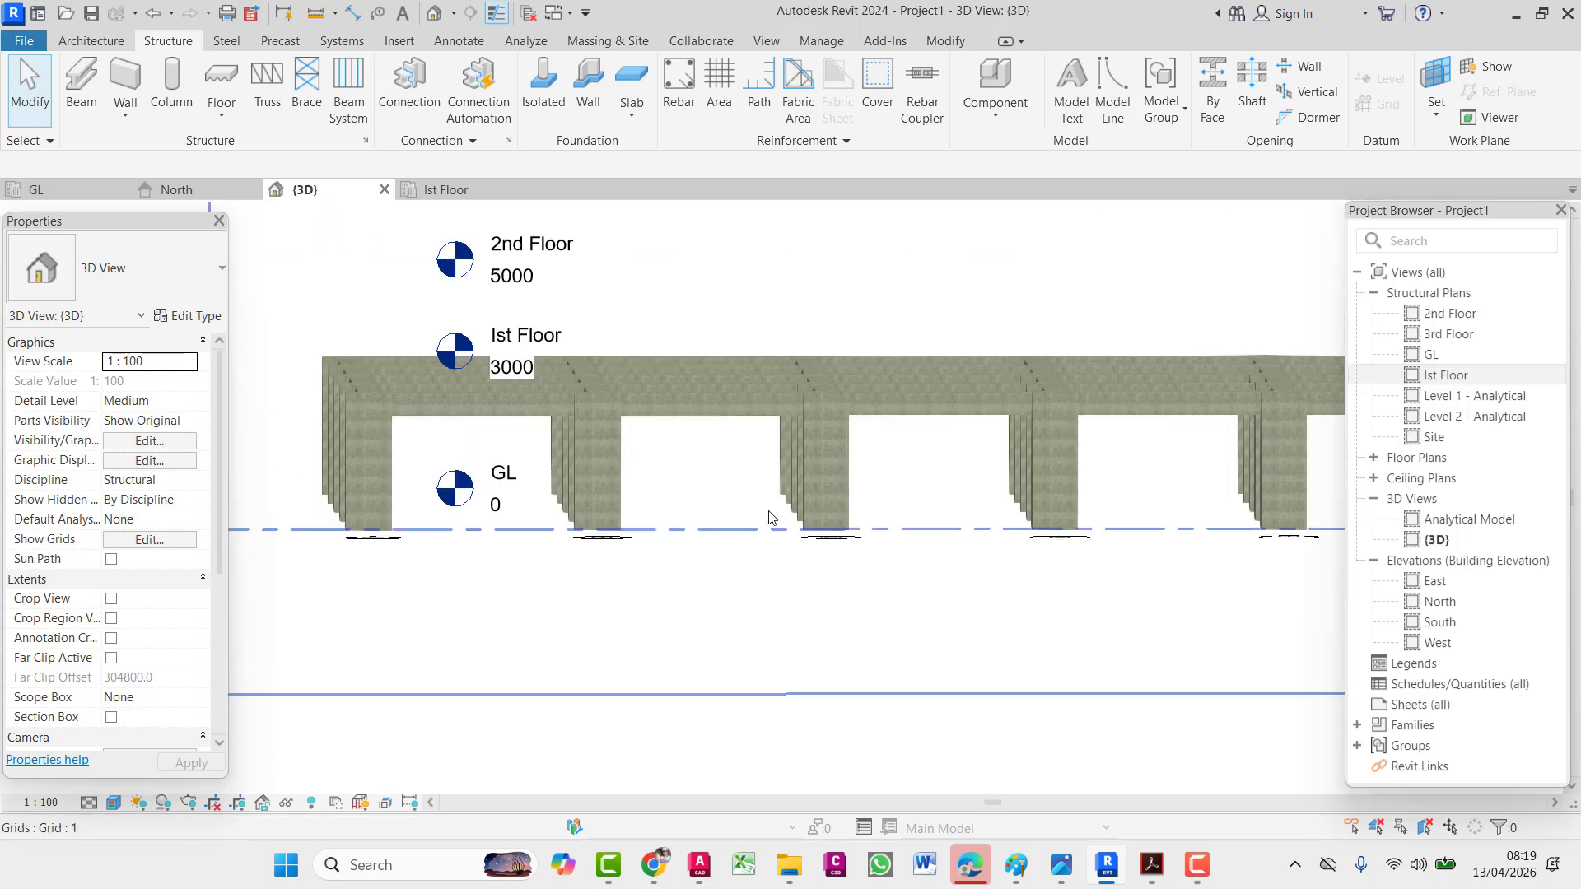
- Examine the joints between the 400 x 500 mm beams and the columns in the 3D view from several angles
shift+middle_drag(769, 517, 543, 514)
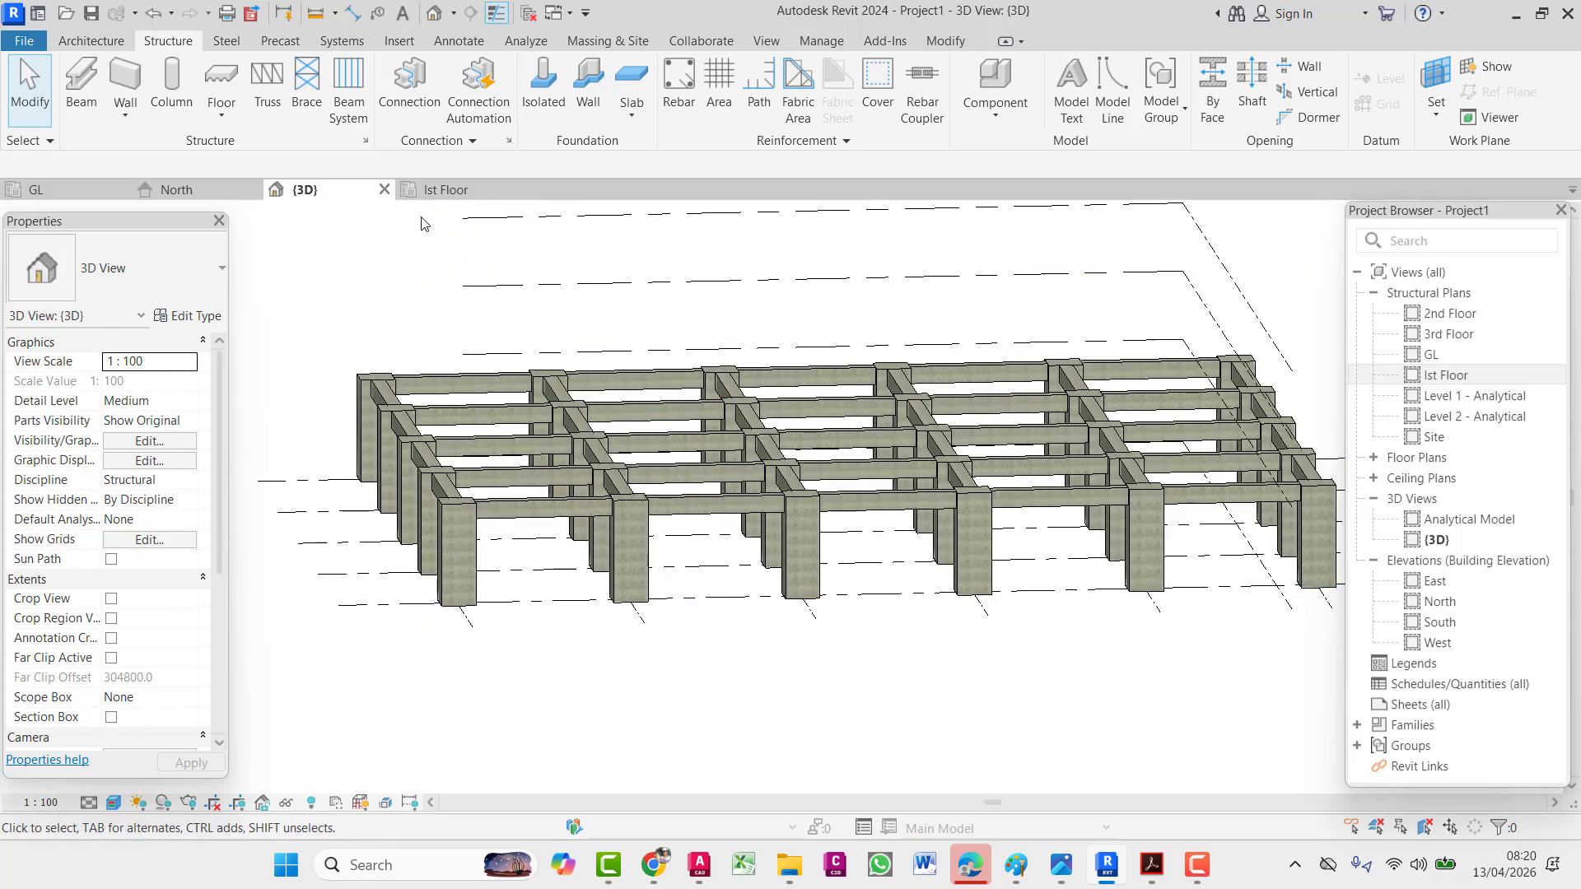
scroll(489, 485, up, 5)
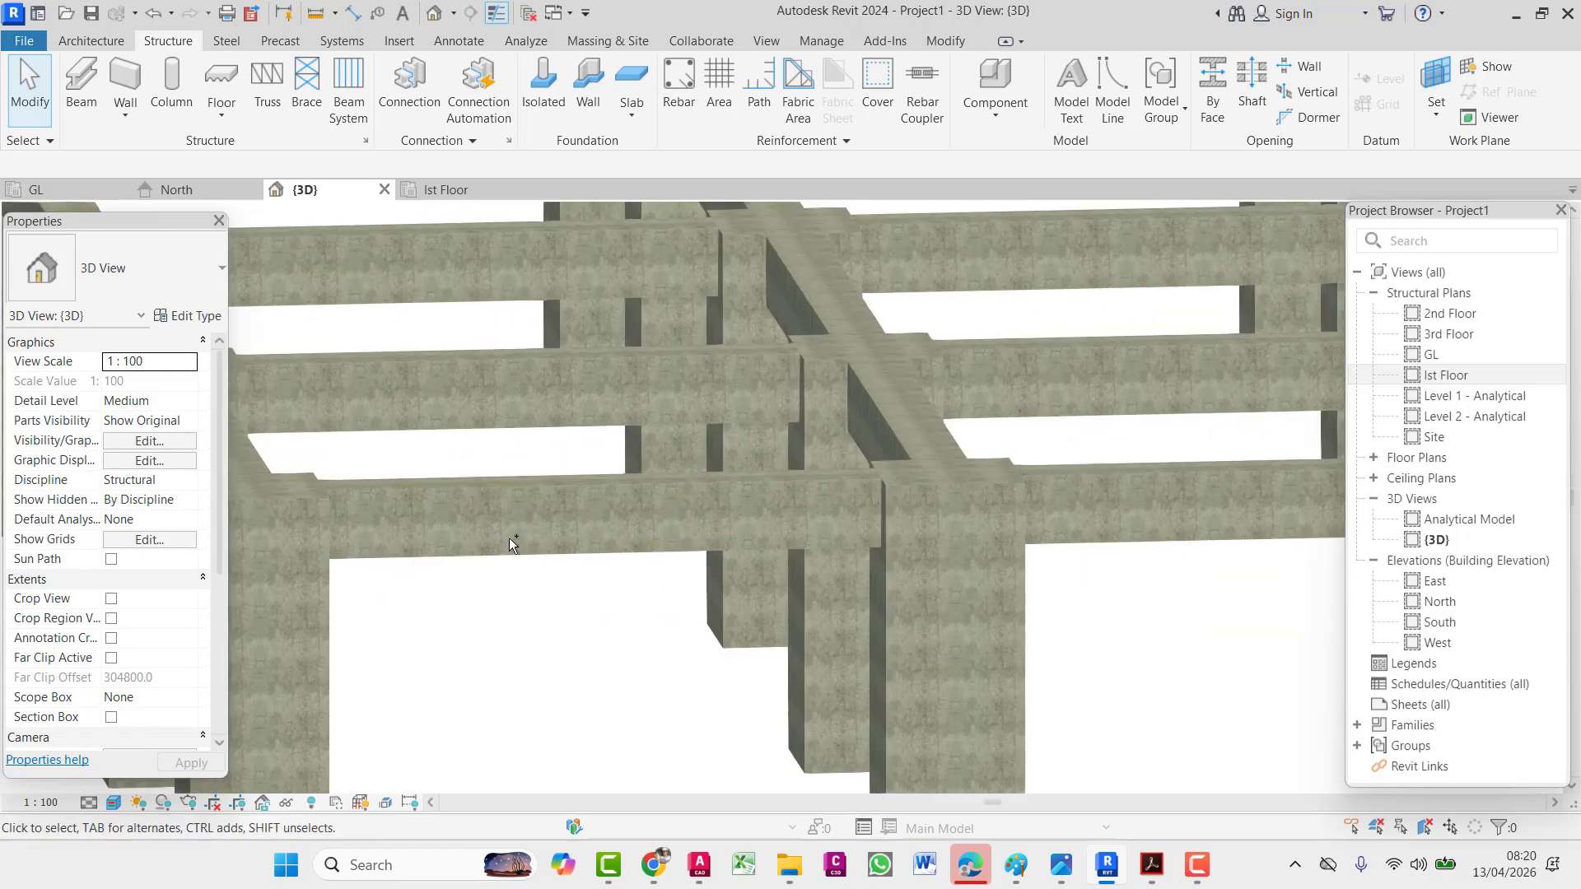
scroll(580, 629, up, 2)
shift+middle_drag(601, 535, 643, 573)
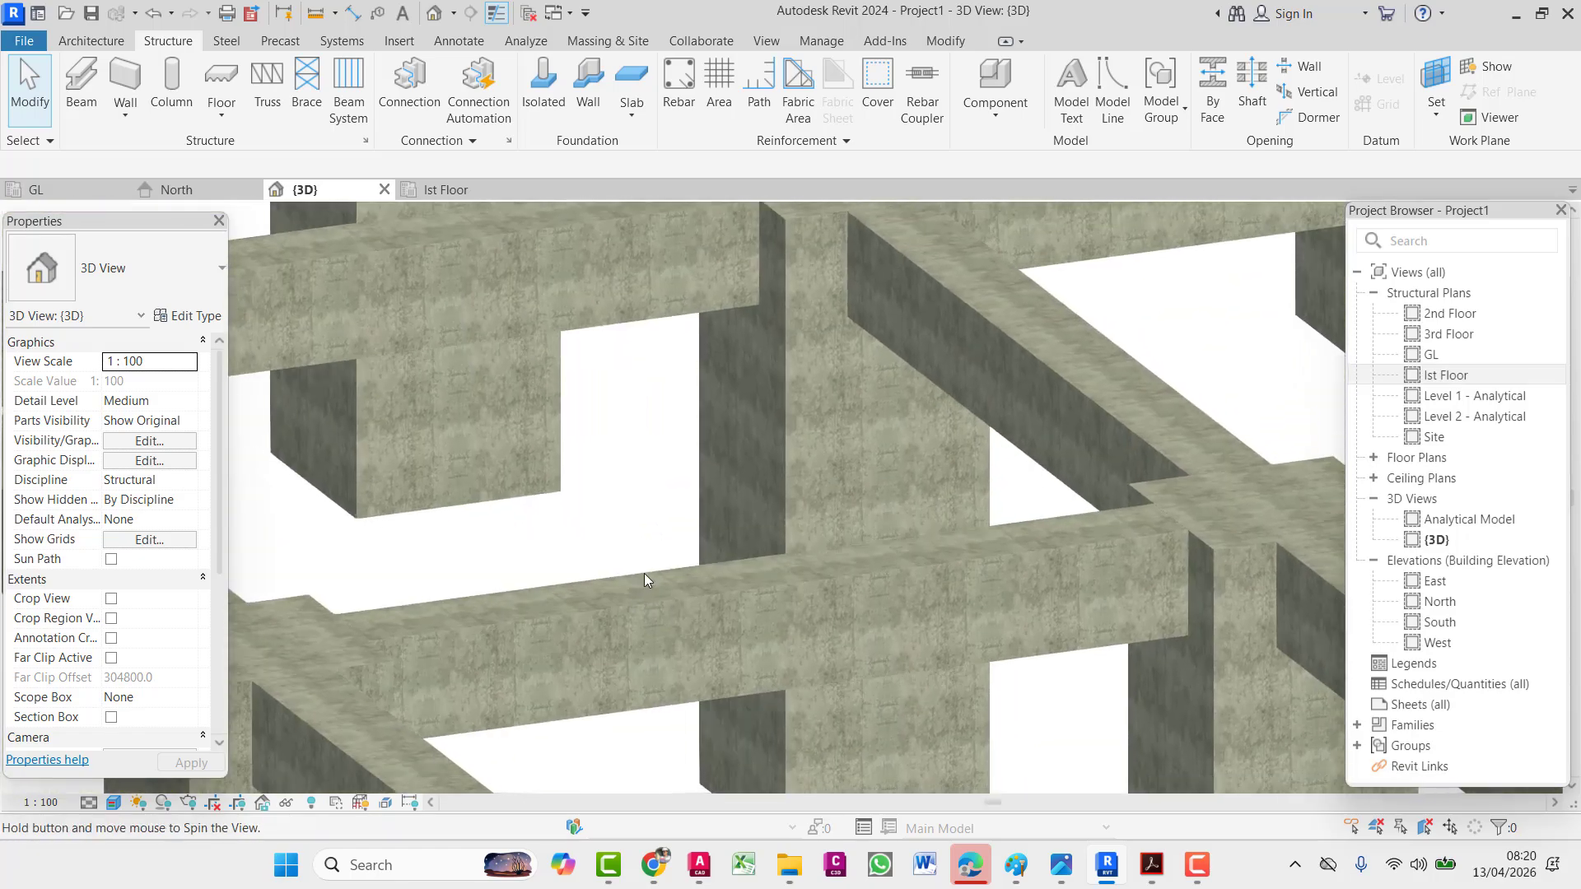
scroll(699, 502, down, 4)
shift+middle_drag(698, 504, 889, 582)
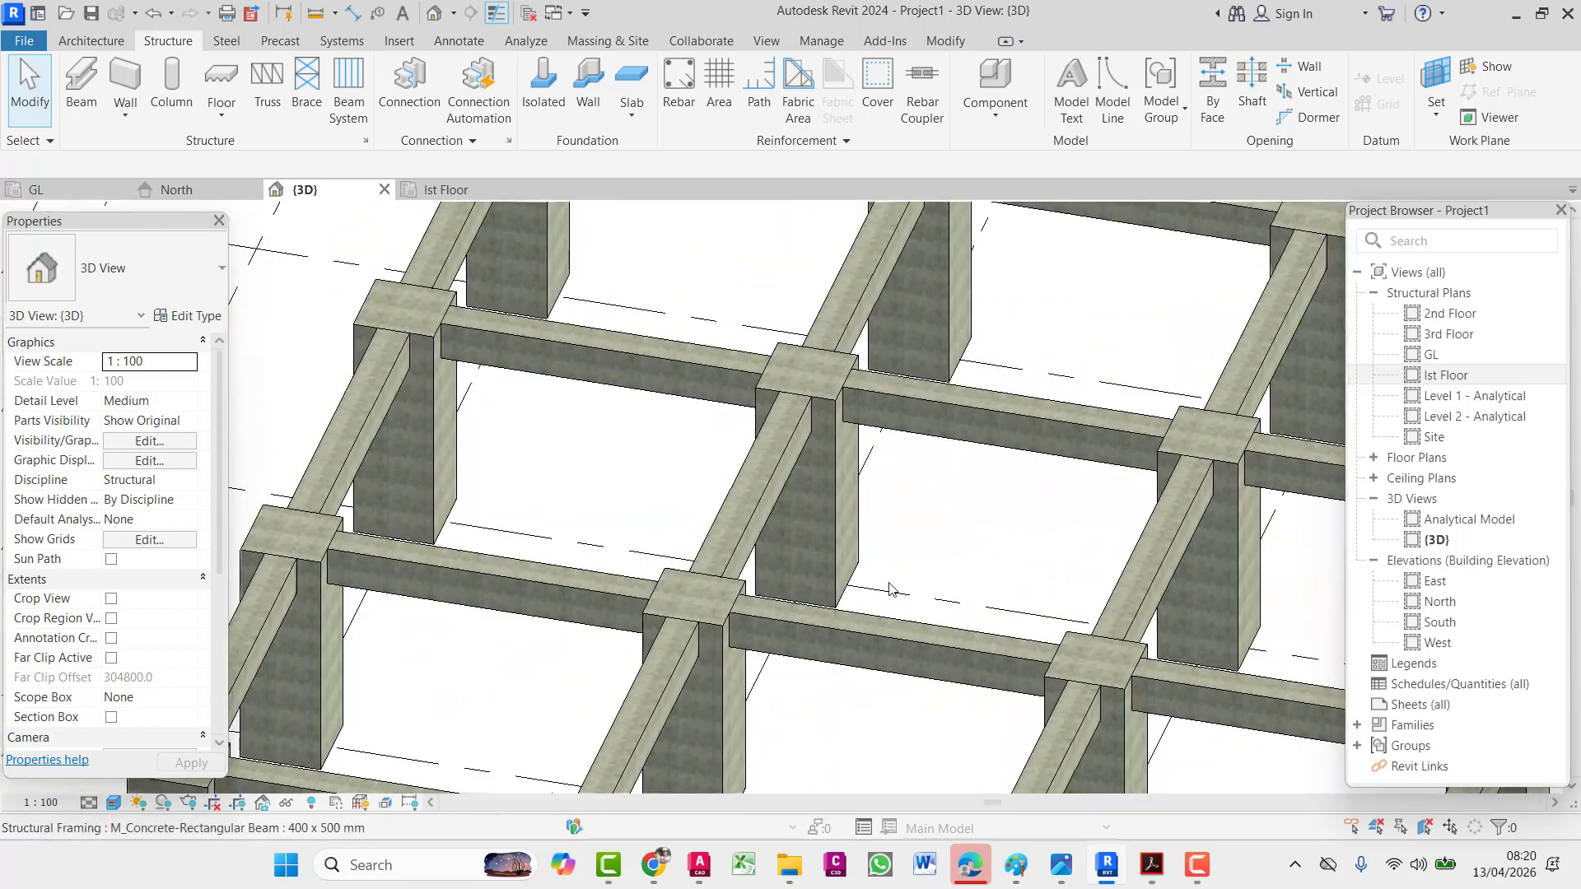
scroll(889, 590, down, 3)
shift+middle_drag(931, 496, 1033, 535)
middle_drag(1065, 606, 927, 537)
scroll(930, 534, down, 1)
scroll(943, 350, up, 2)
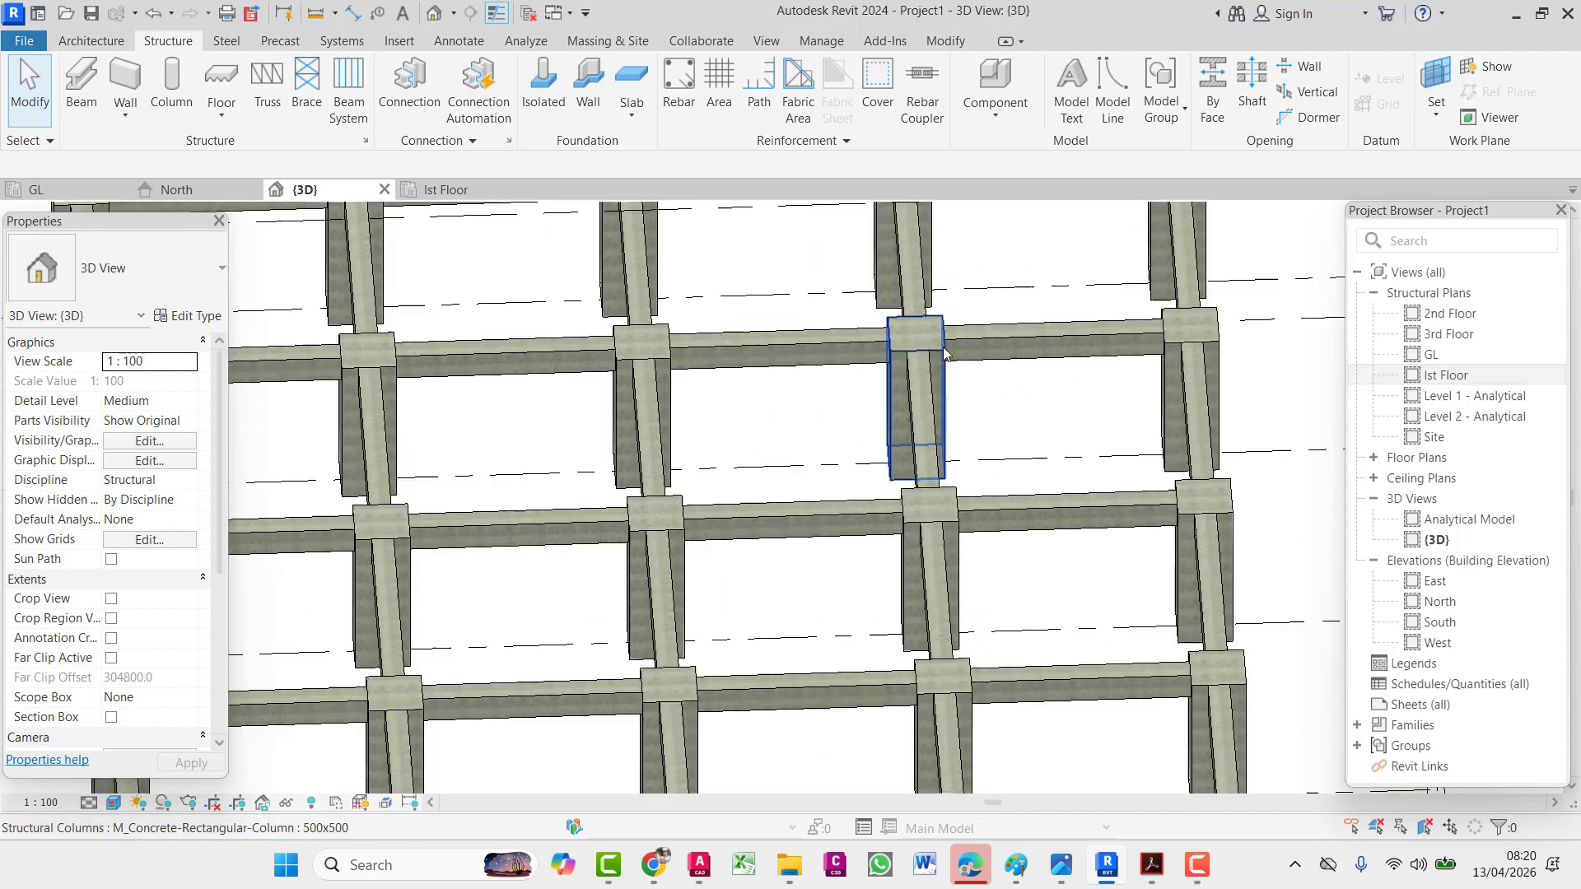
scroll(922, 387, up, 3)
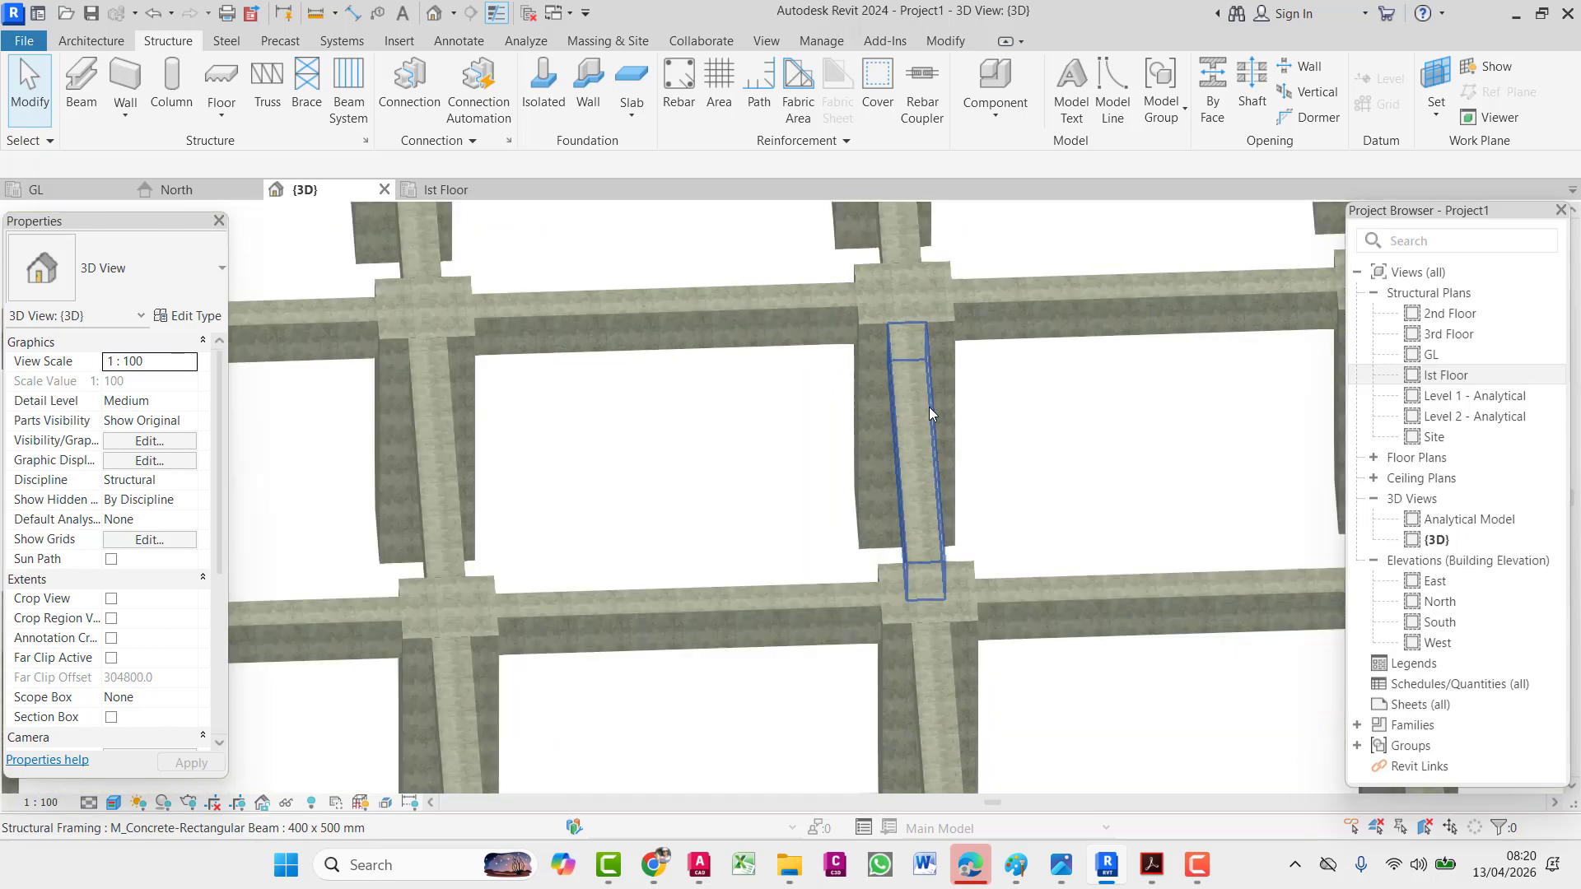
scroll(929, 412, down, 5)
shift+middle_drag(929, 412, 459, 371)
scroll(459, 370, down, 2)
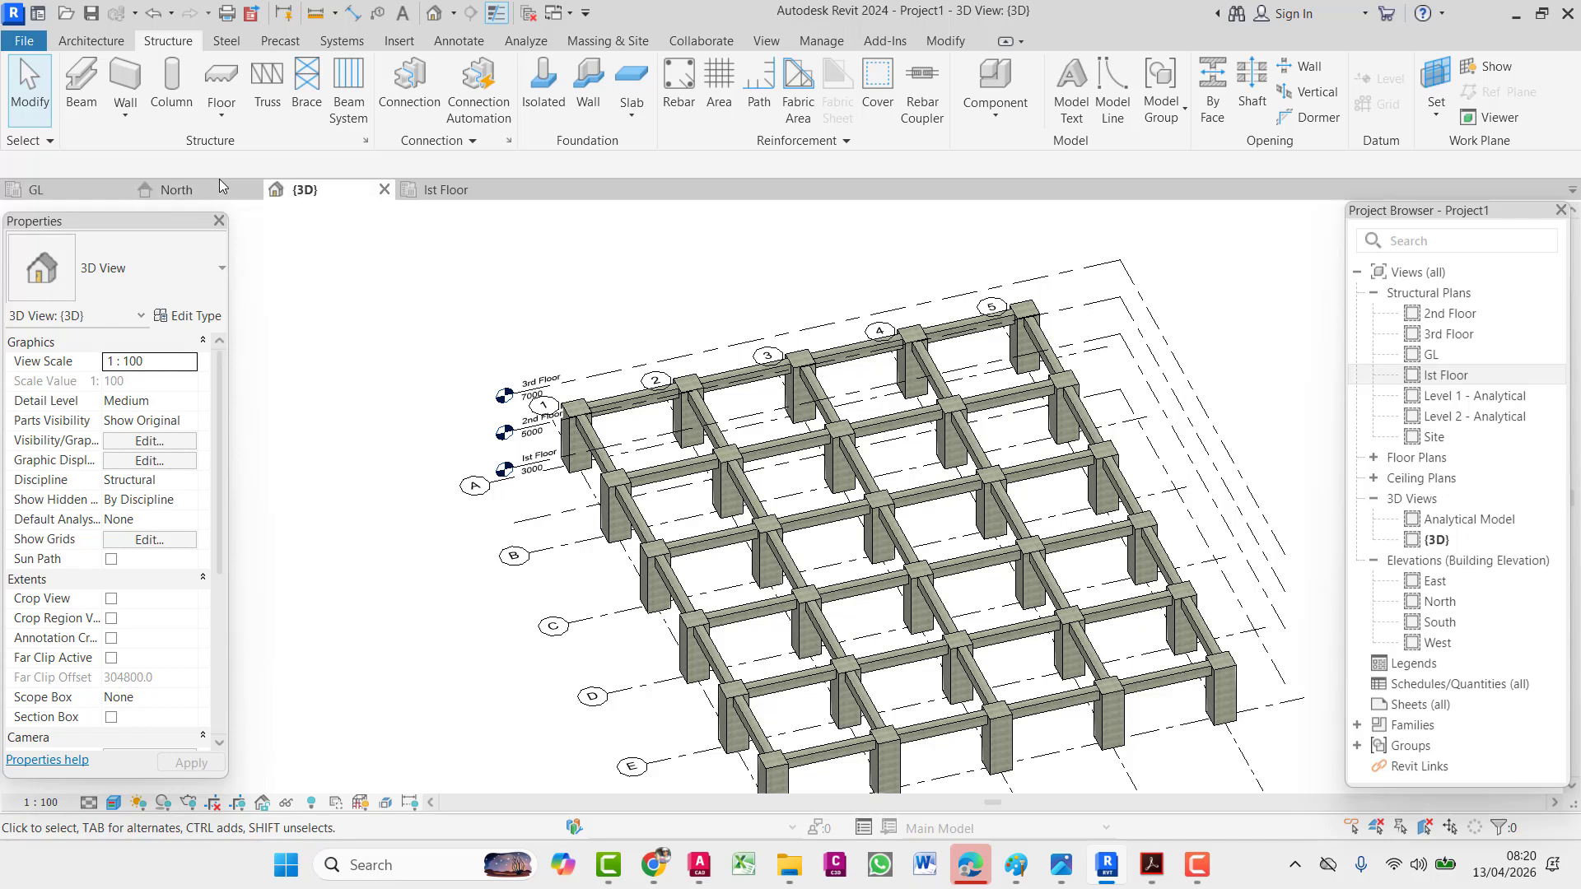
- Compare beam visibility in the Ist Floor and GL plans, and check the beam and level heights in the North elevation
click(444, 190)
scroll(717, 401, down, 2)
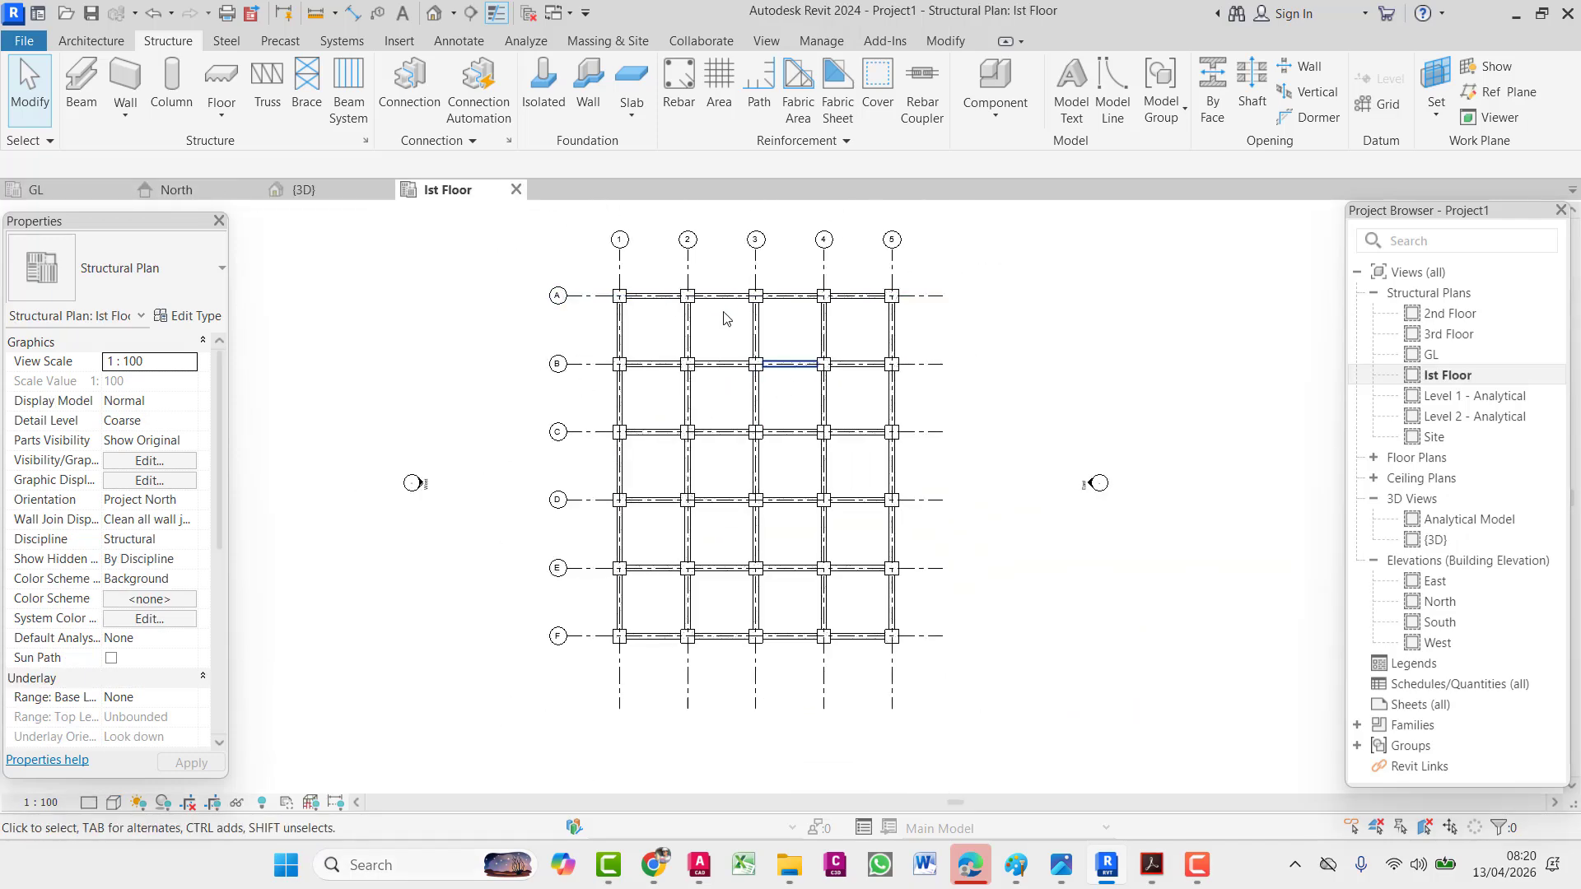
click(36, 190)
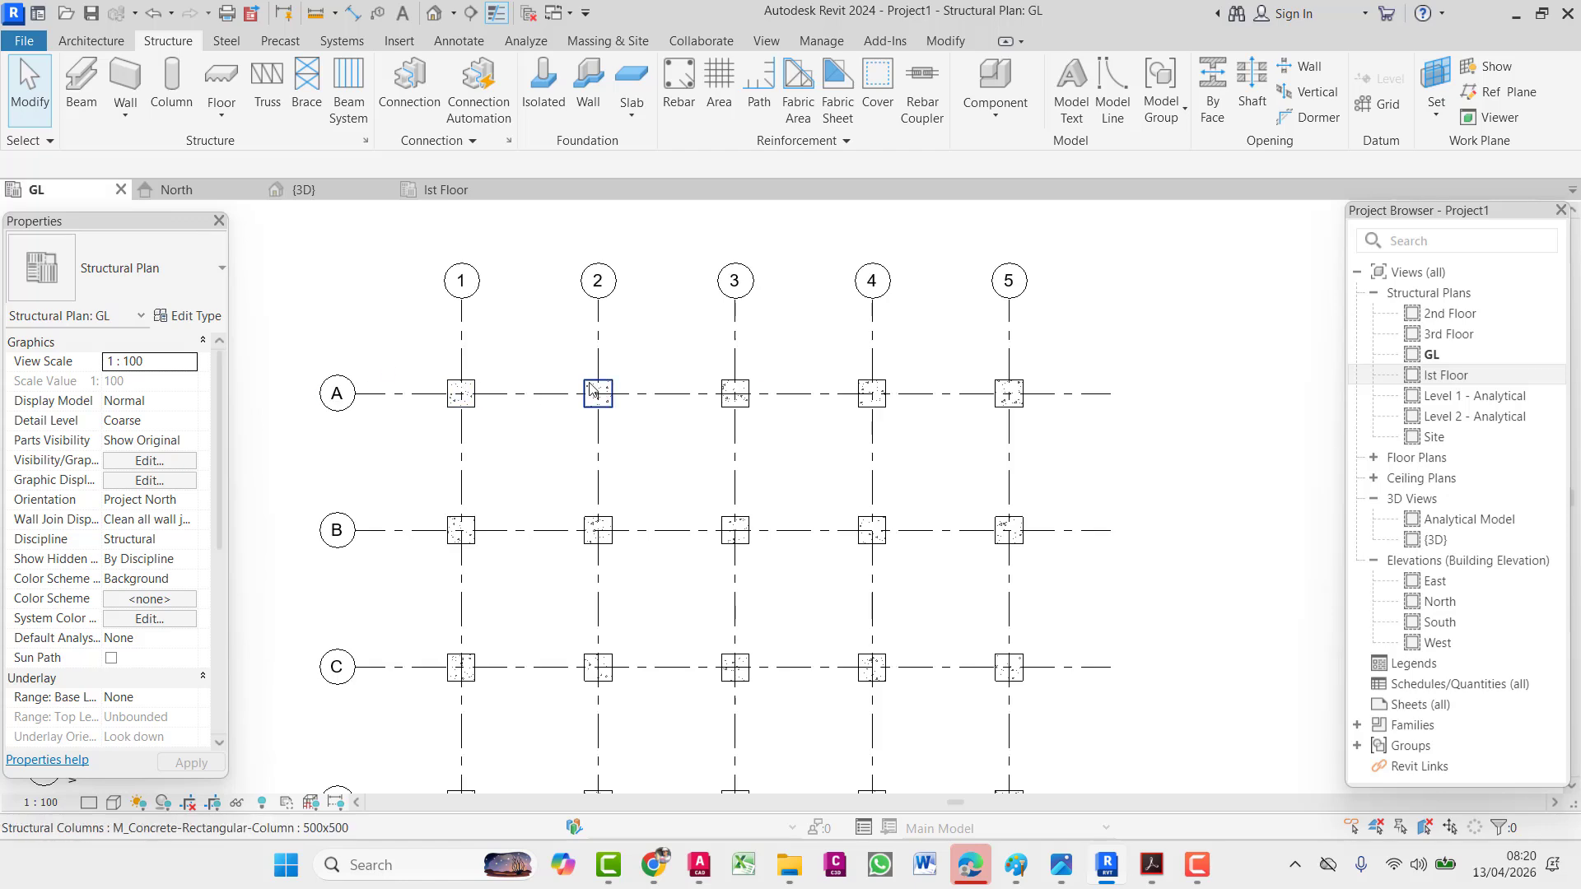
scroll(758, 463, down, 3)
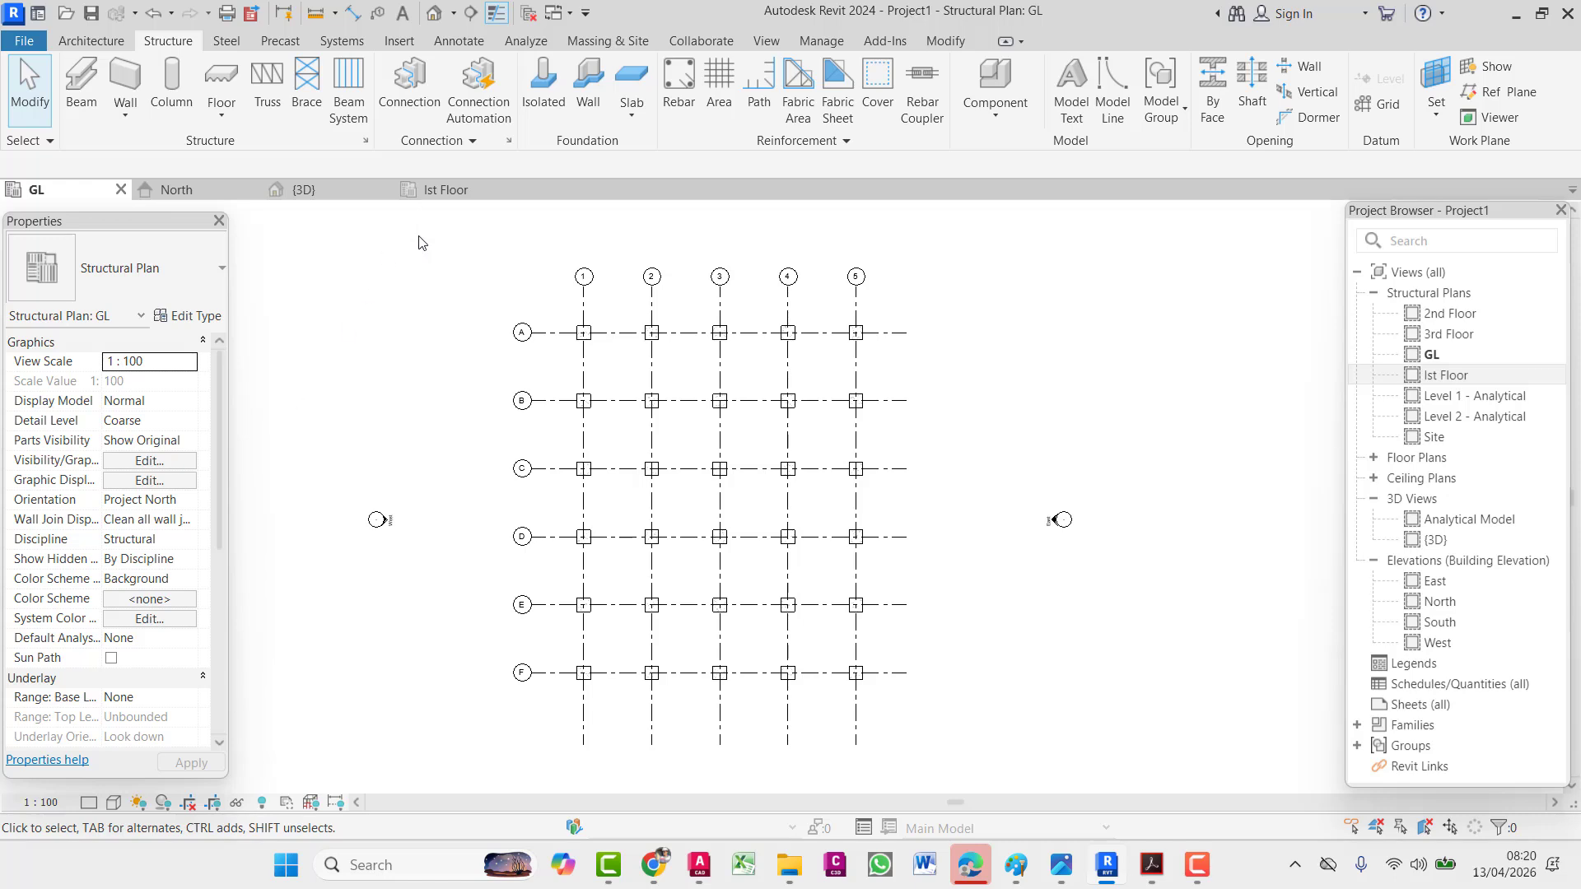
click(210, 196)
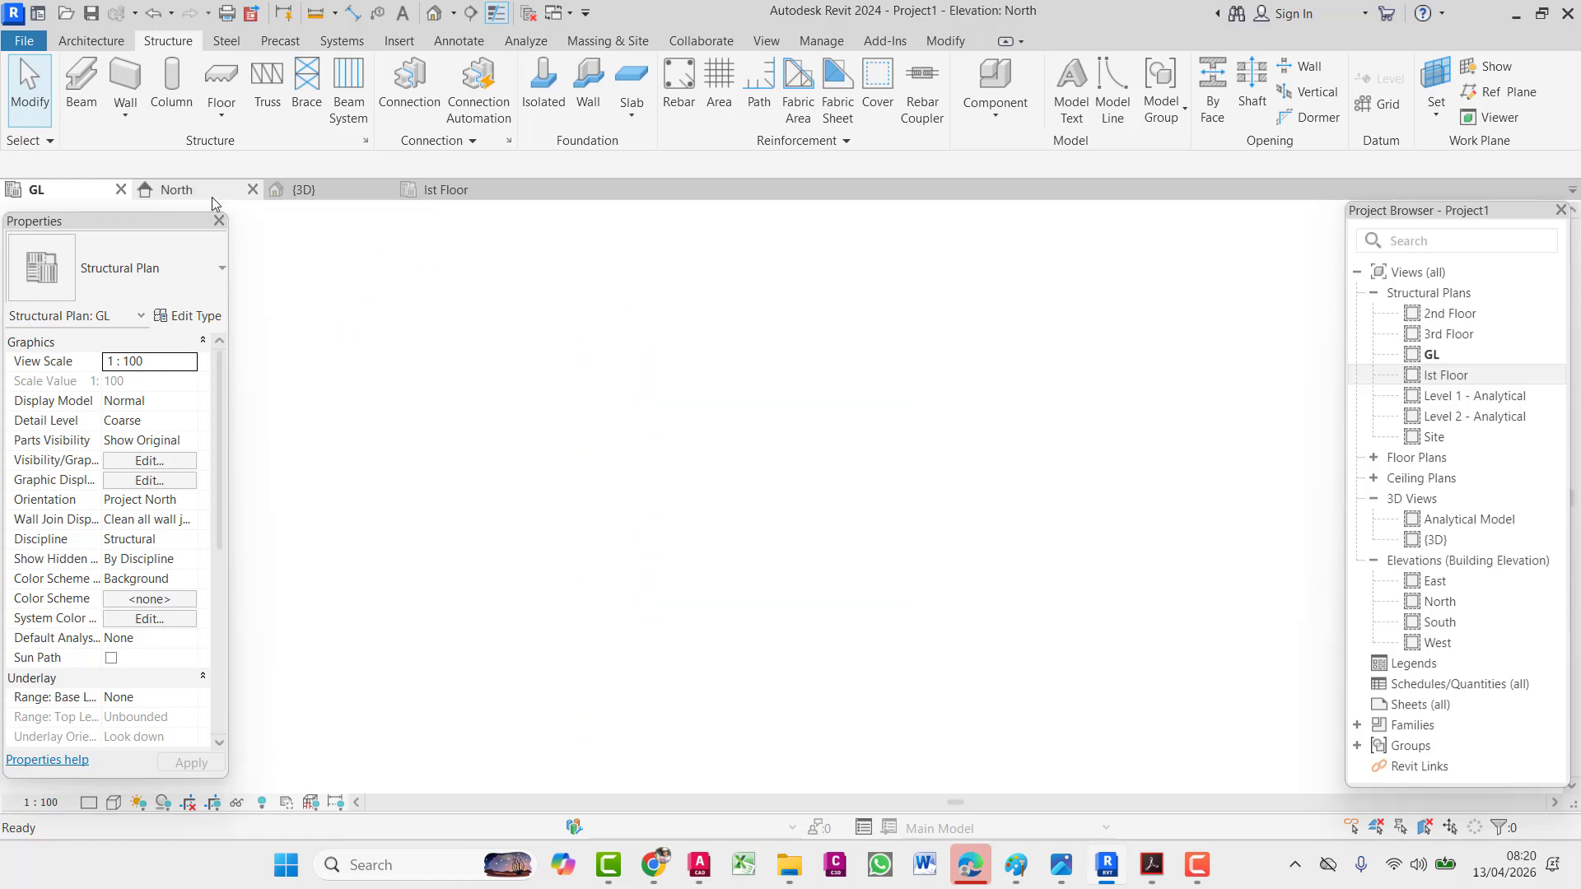
scroll(635, 455, up, 7)
middle_drag(707, 428, 868, 555)
scroll(802, 480, up, 3)
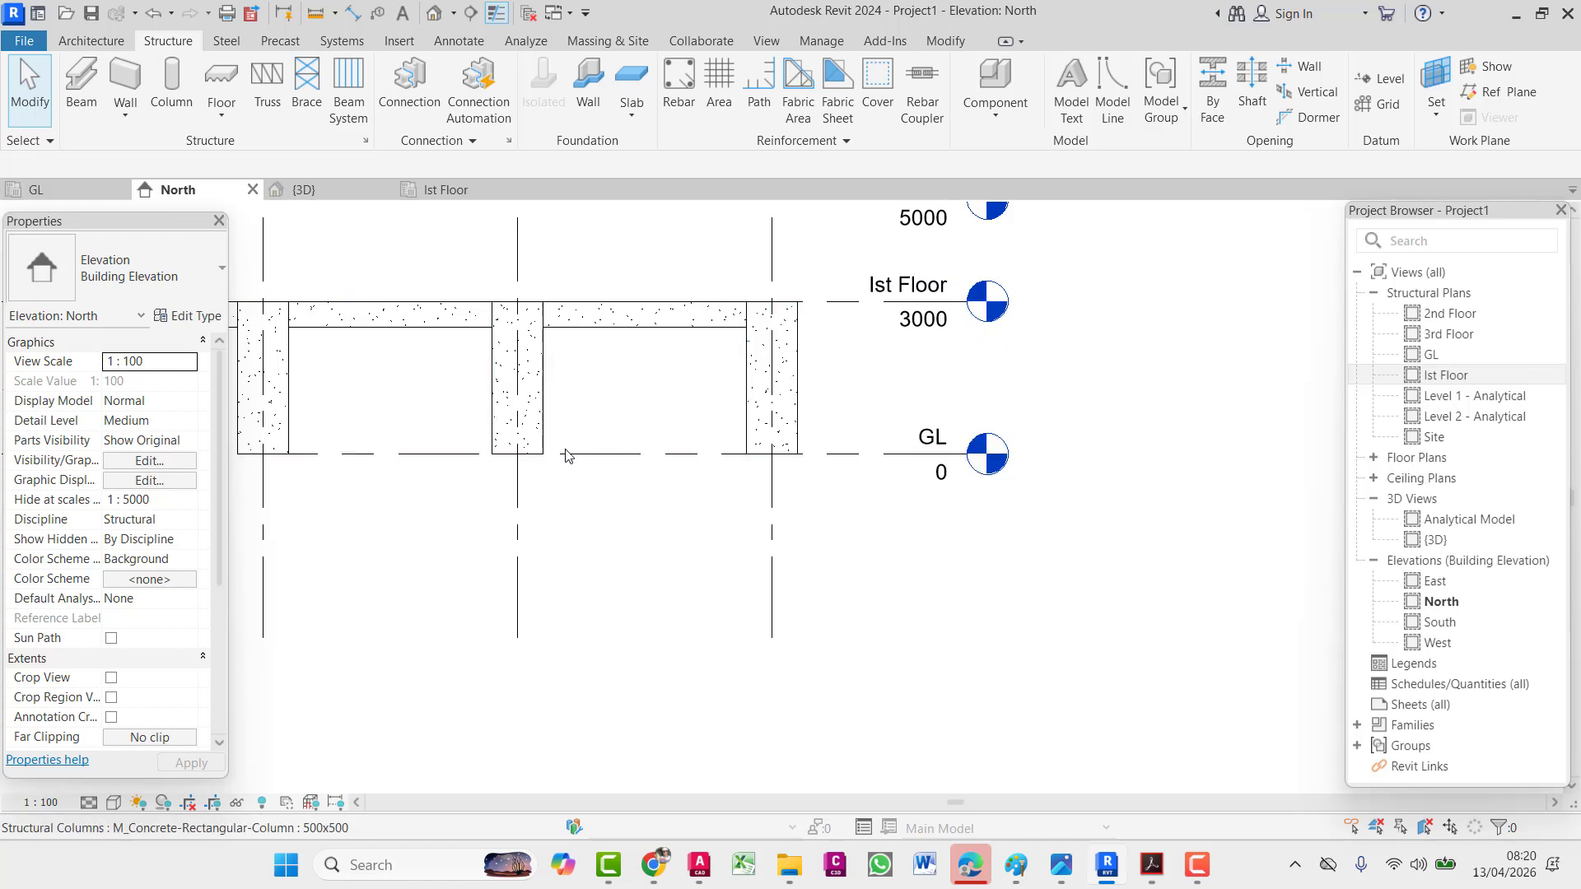
middle_drag(633, 492, 708, 634)
middle_drag(810, 596, 867, 641)
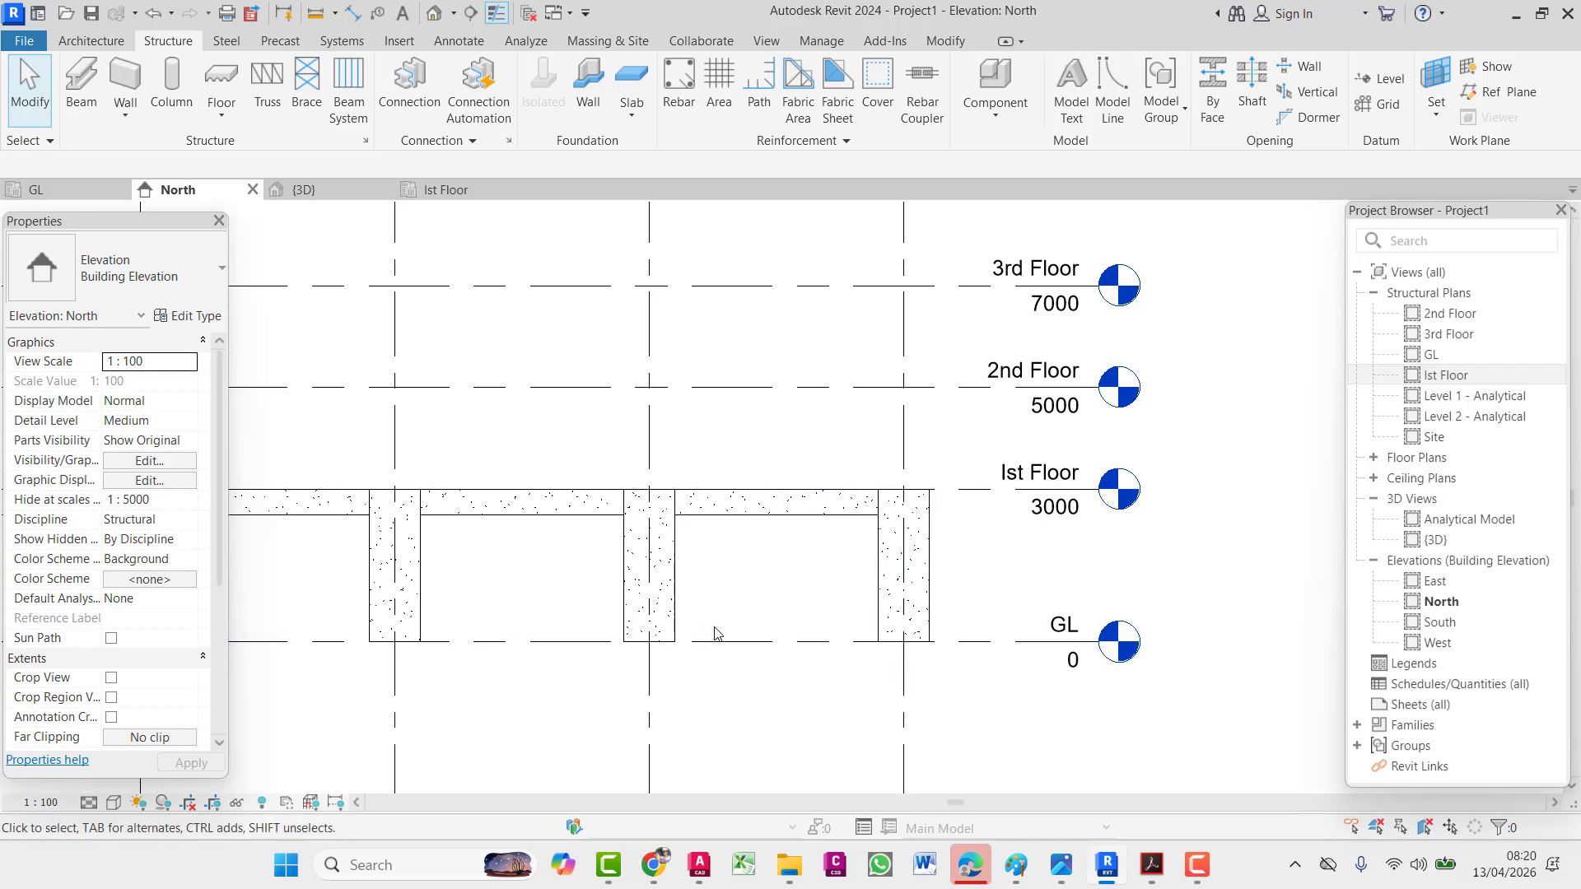
middle_drag(827, 523, 896, 640)
scroll(906, 497, down, 1)
middle_drag(1011, 502, 1046, 404)
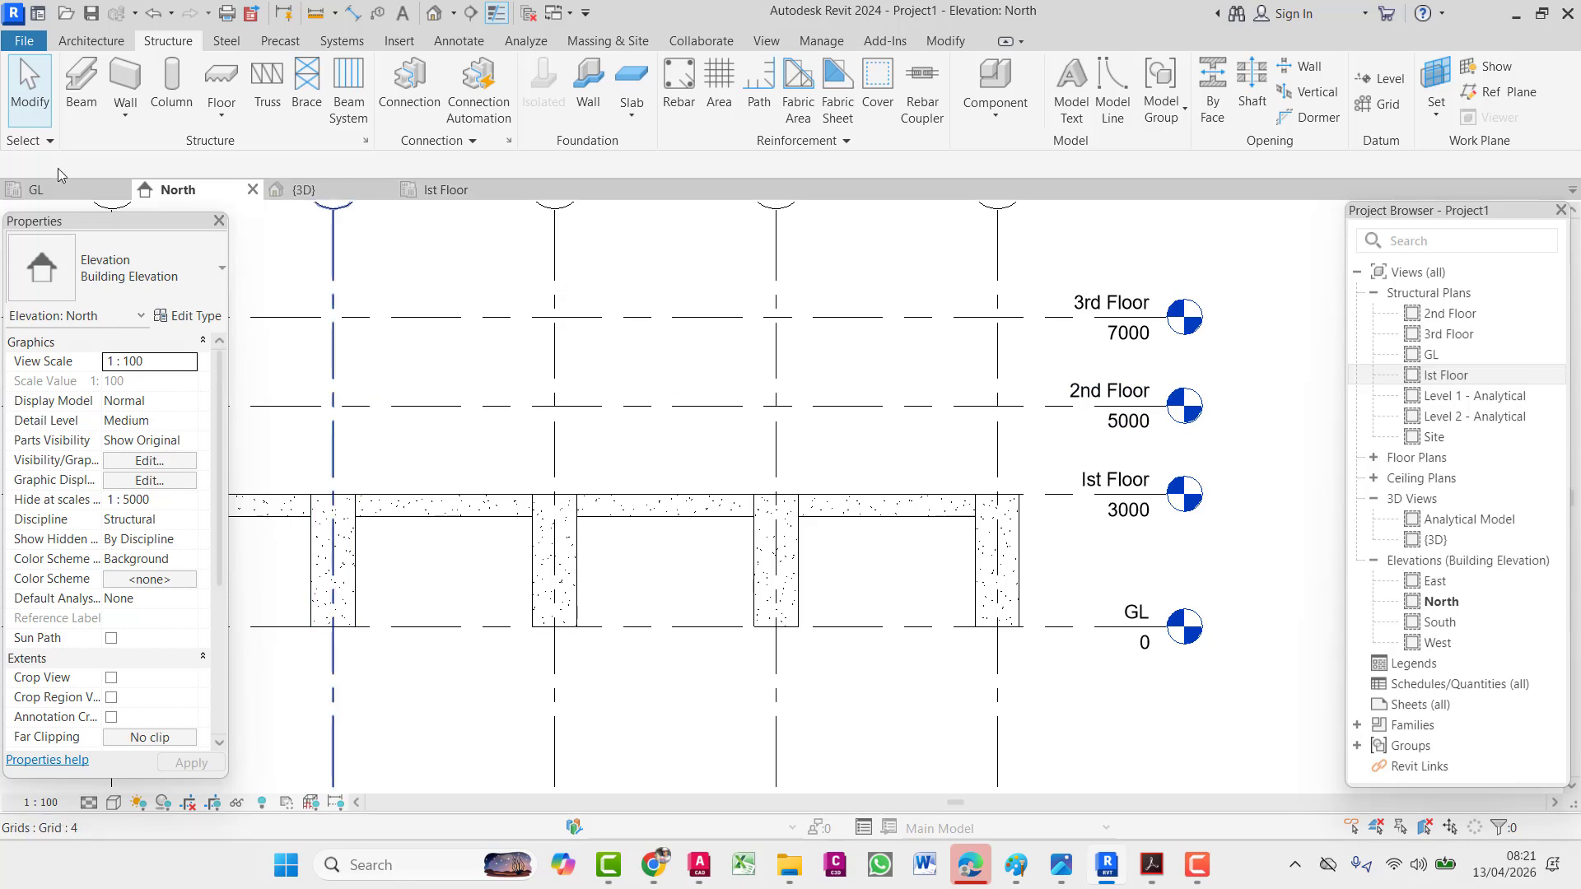
- Set the GL plan's view range to a top offset of 3500 and a cut plane offset of 3500, and accept it
click(62, 194)
scroll(181, 682, down, 4)
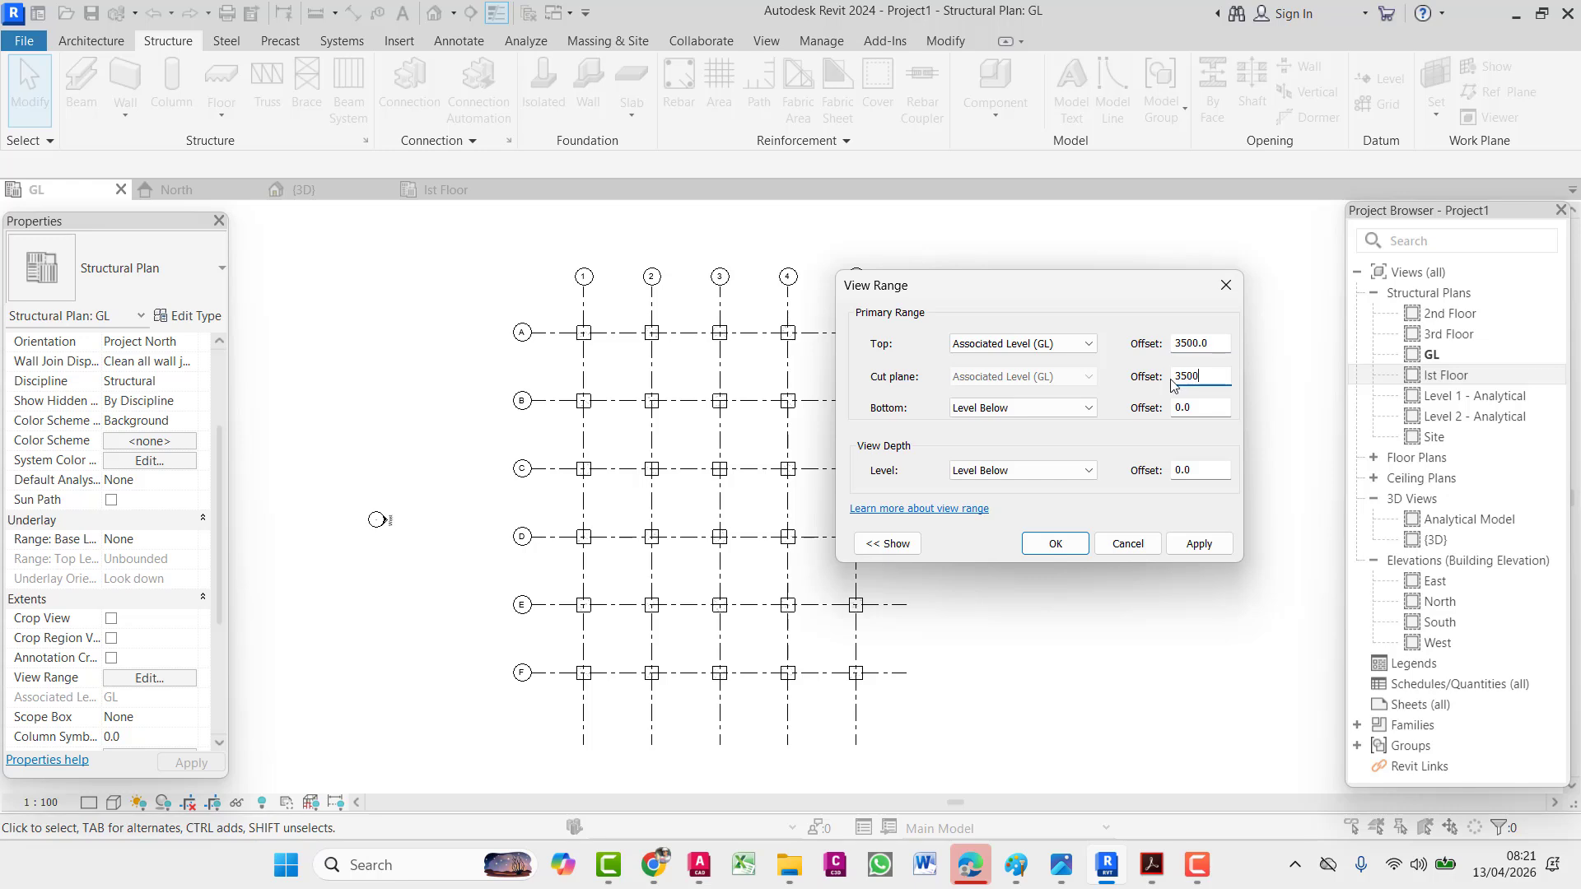
click(1198, 546)
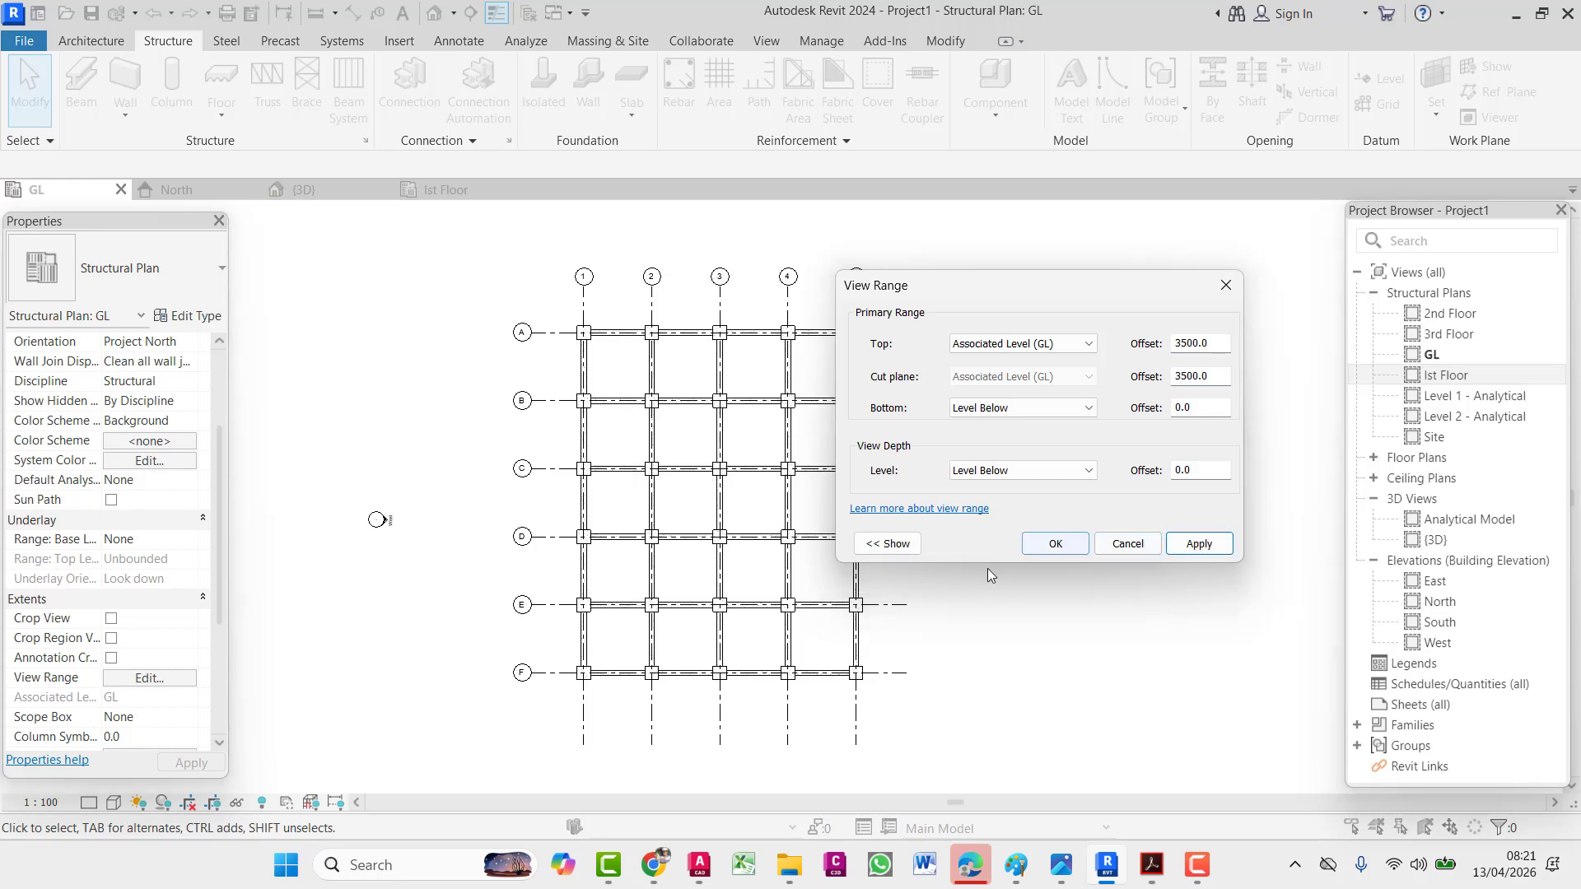
click(1024, 547)
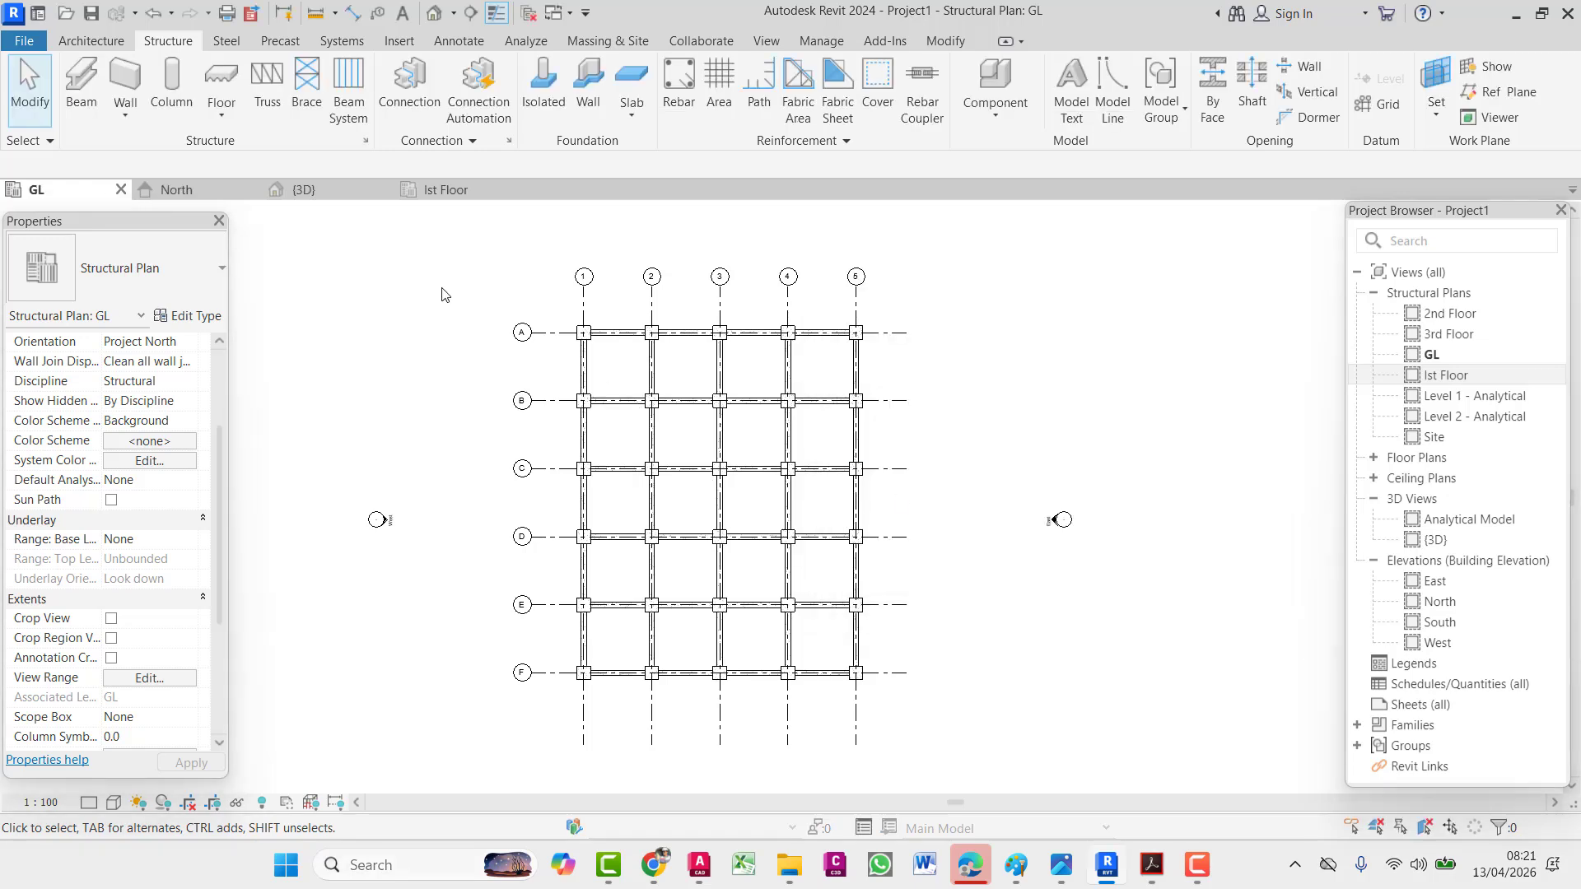
- Check the beams against the Ist Floor and GL levels in the 3D view and the North elevation
click(353, 193)
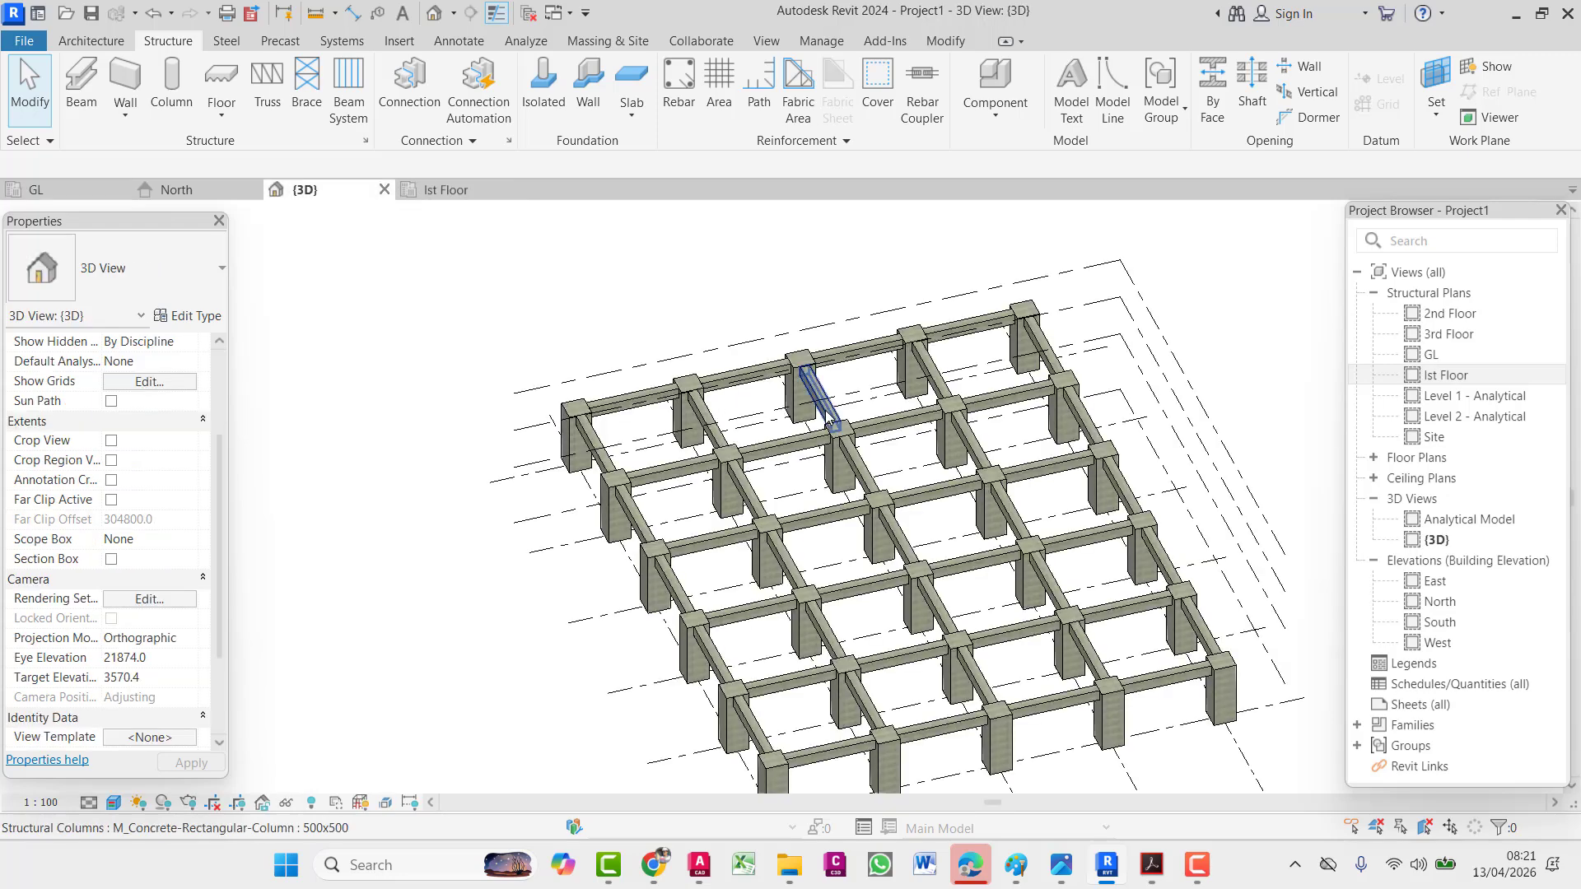
click(195, 184)
scroll(1036, 476, up, 3)
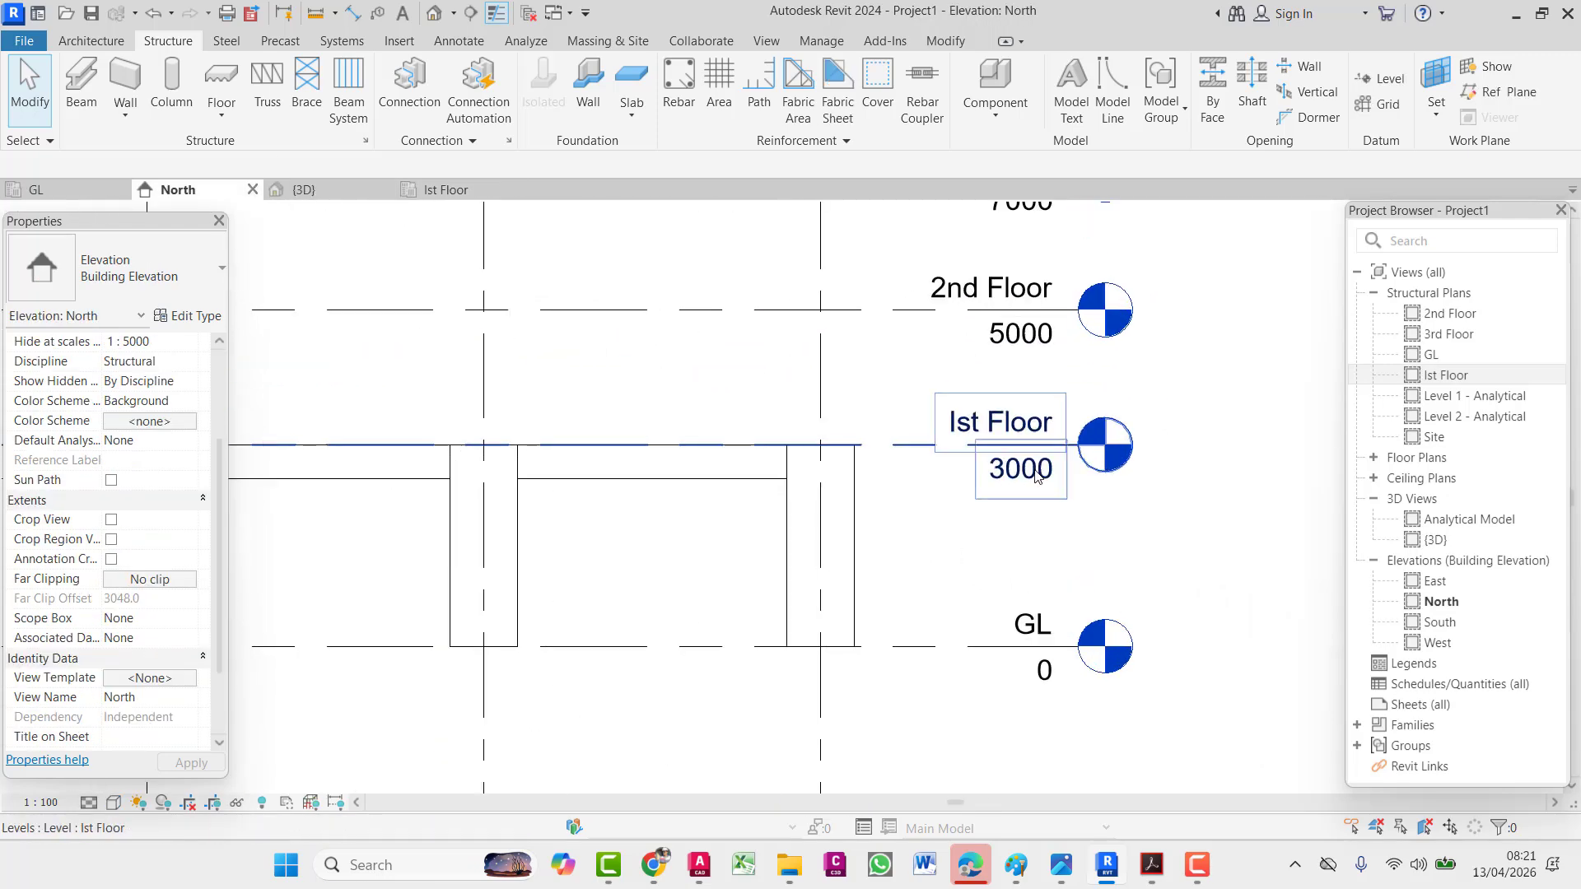
scroll(1036, 476, up, 1)
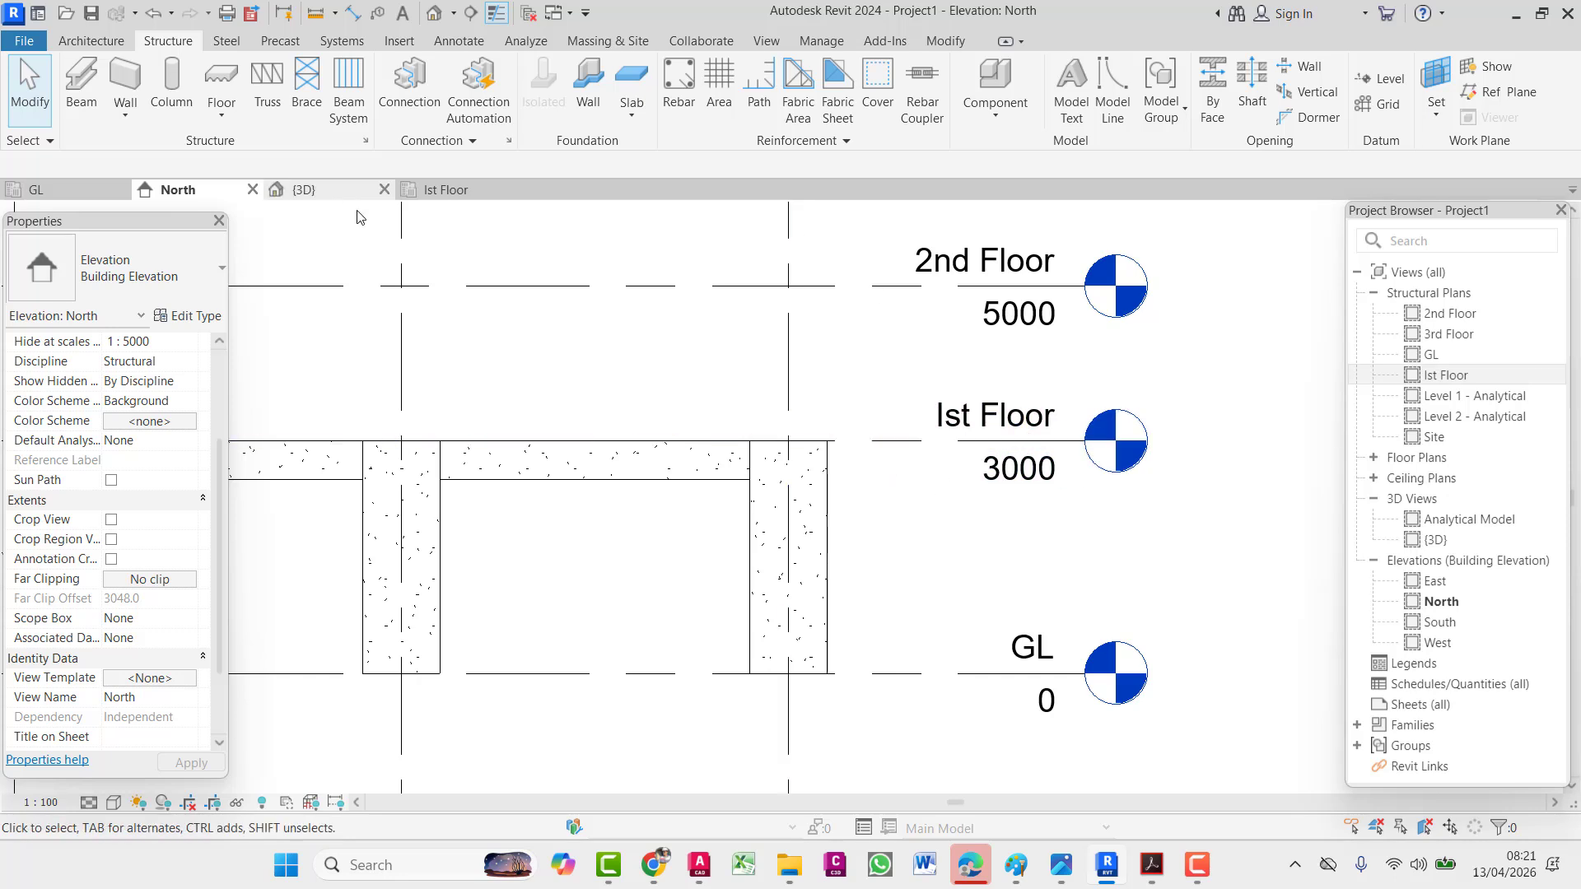
- Change the GL plan's visual style so the columns and beams are displayed with solid shading
click(90, 192)
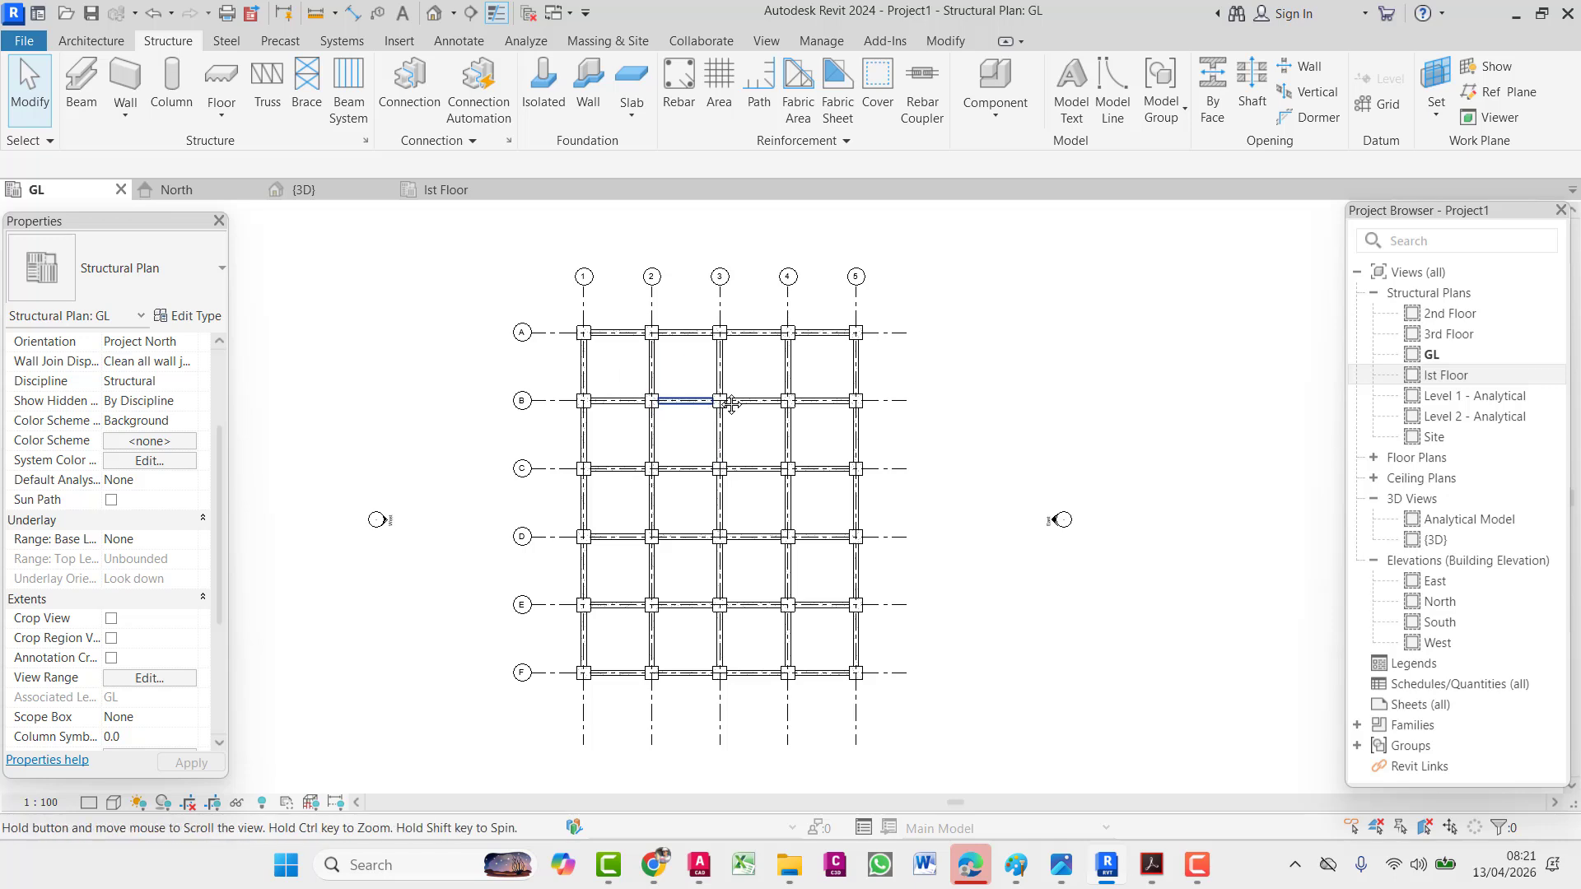
middle_drag(731, 404, 741, 372)
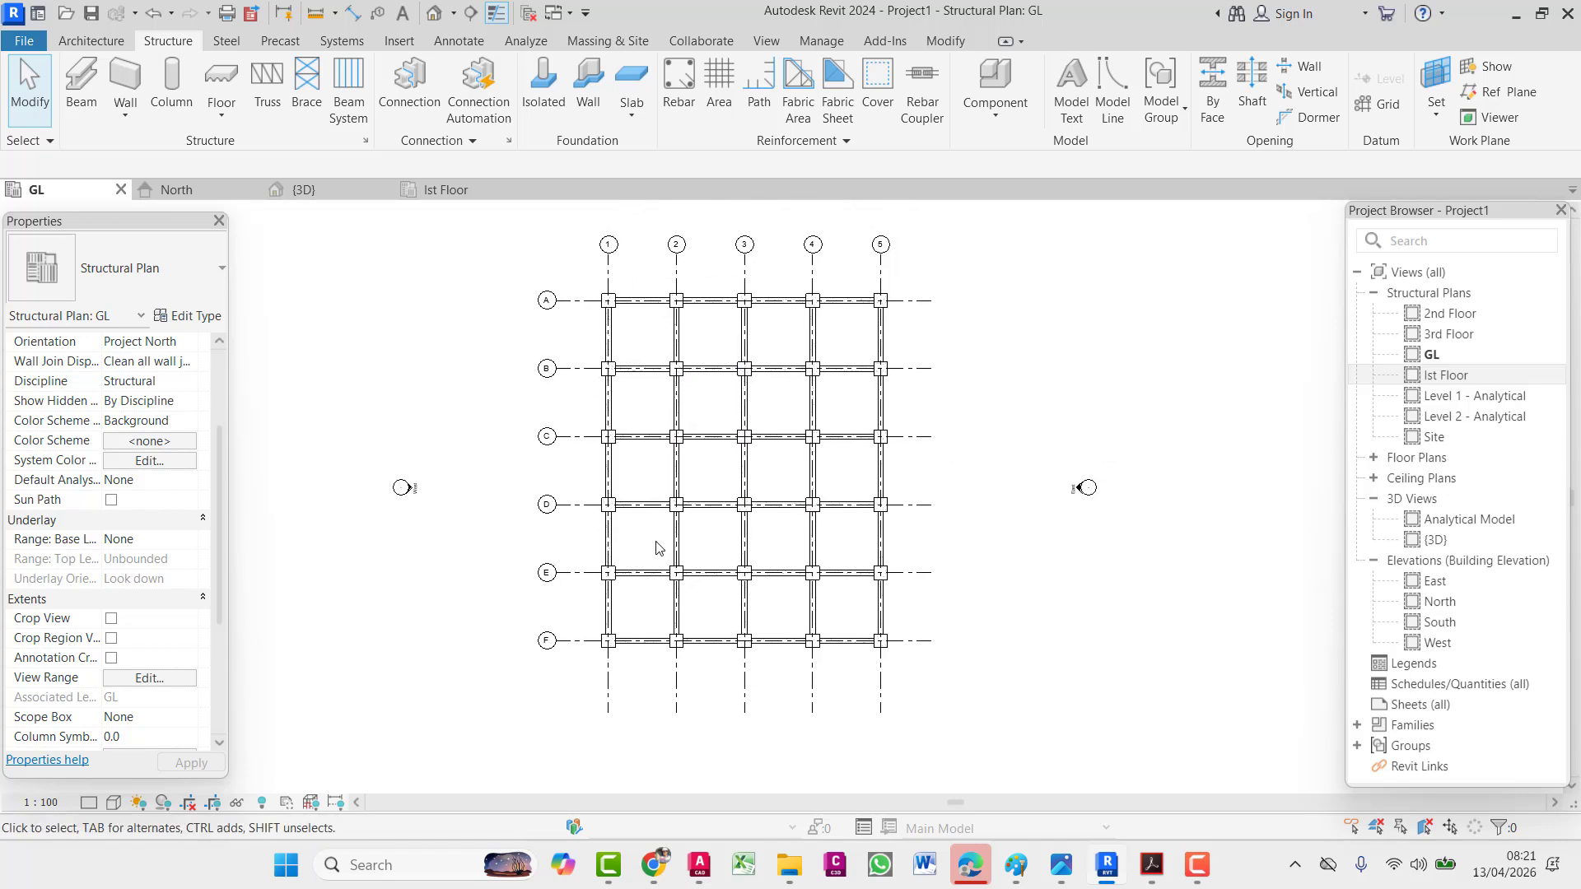
click(115, 803)
click(162, 782)
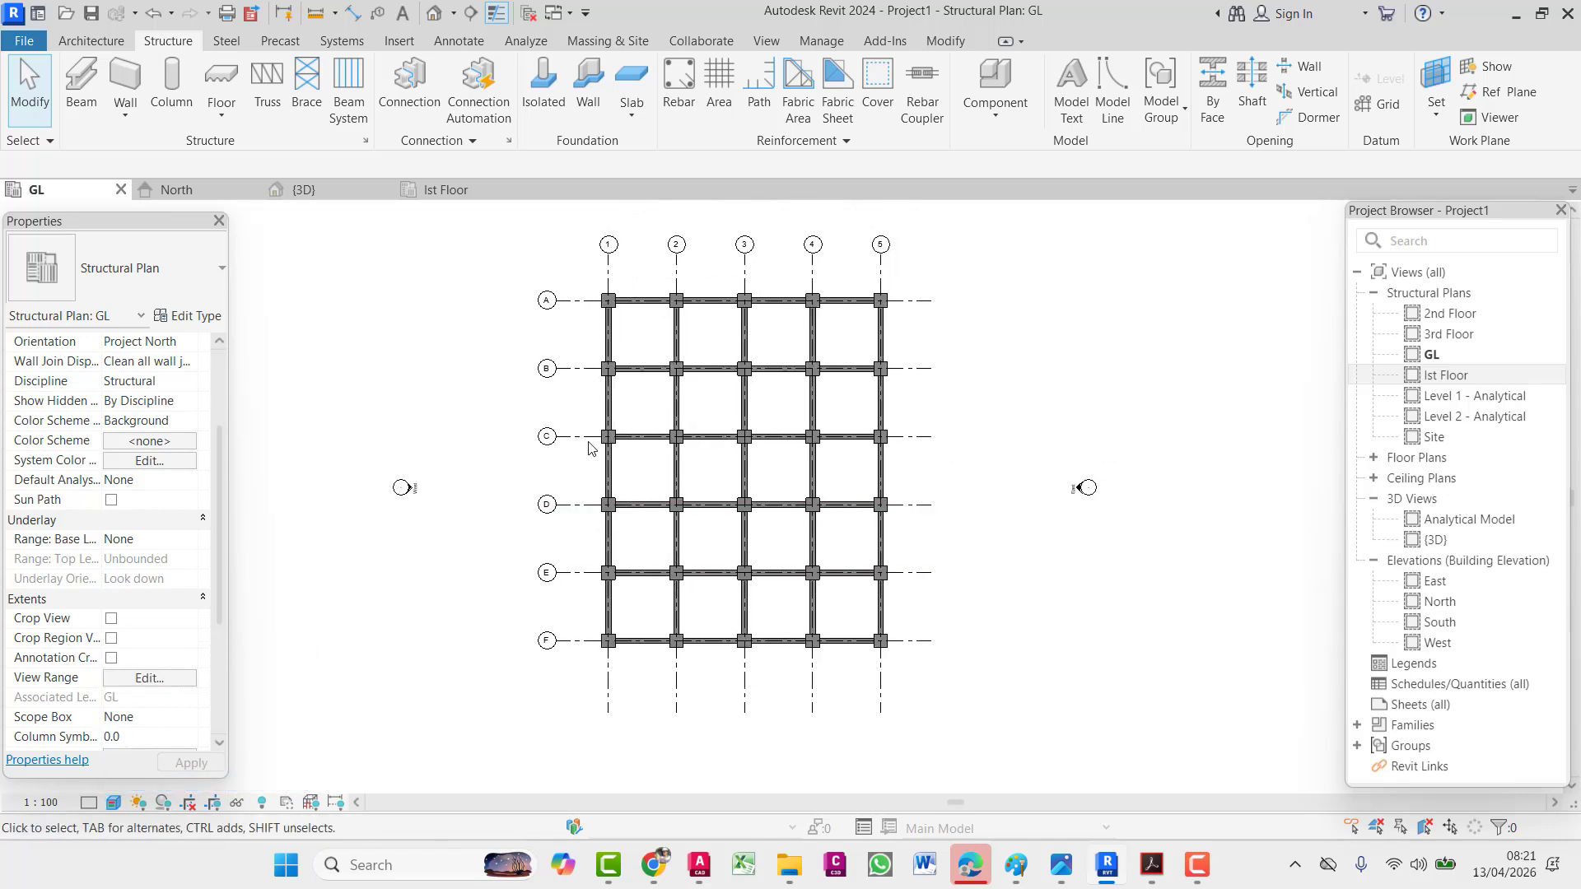
- Examine the shaded beams and columns in the GL plan and the complete frame in the 3D view
scroll(641, 502, up, 3)
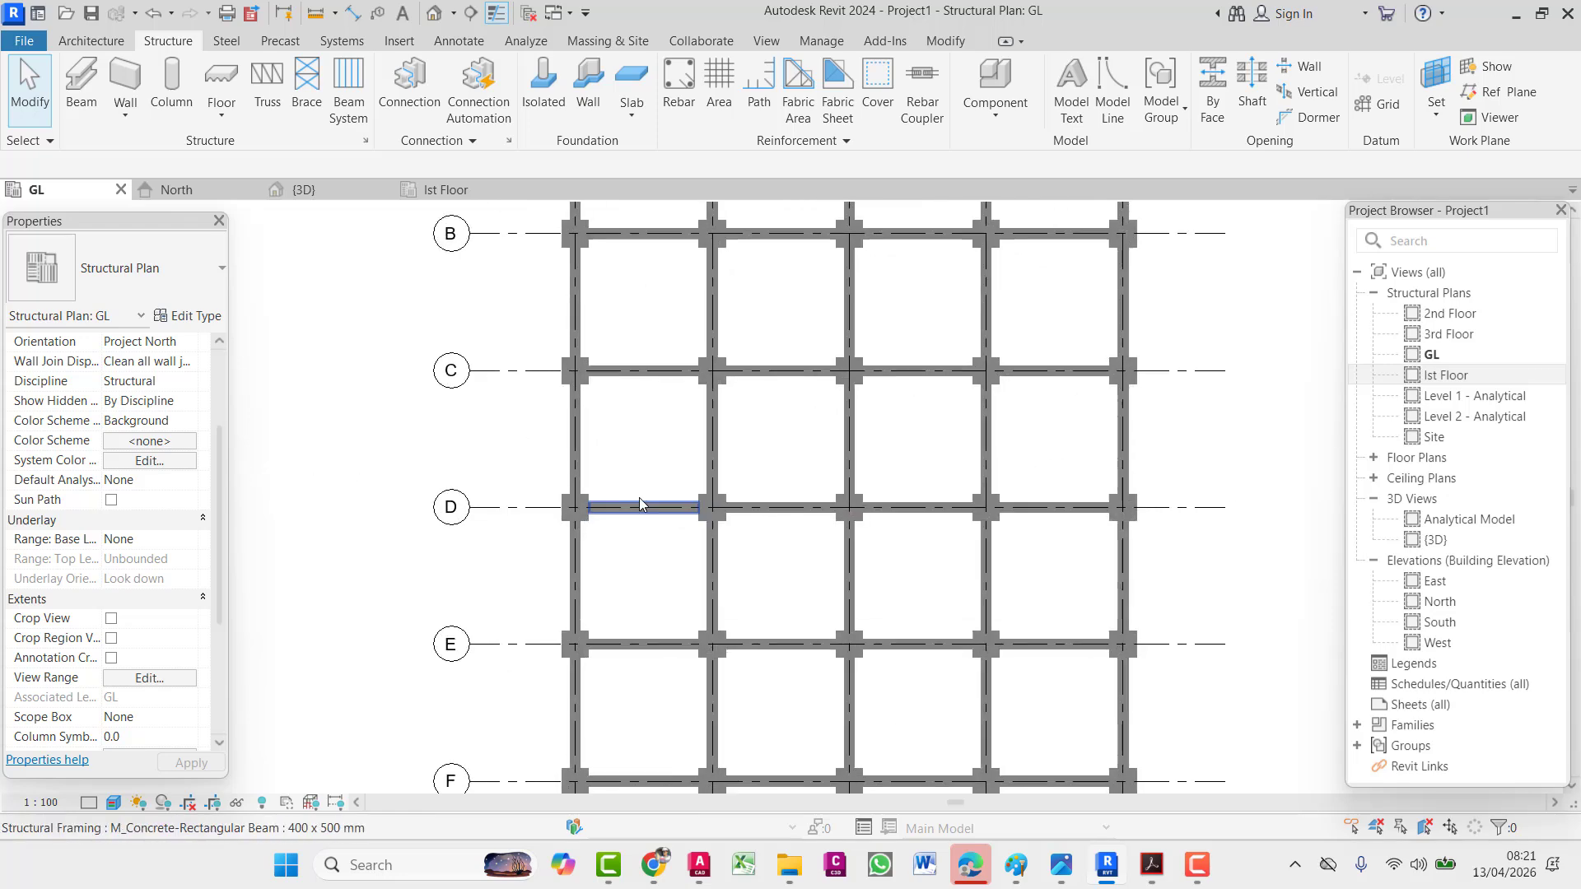
middle_drag(654, 517, 737, 322)
scroll(757, 527, down, 1)
scroll(759, 529, down, 1)
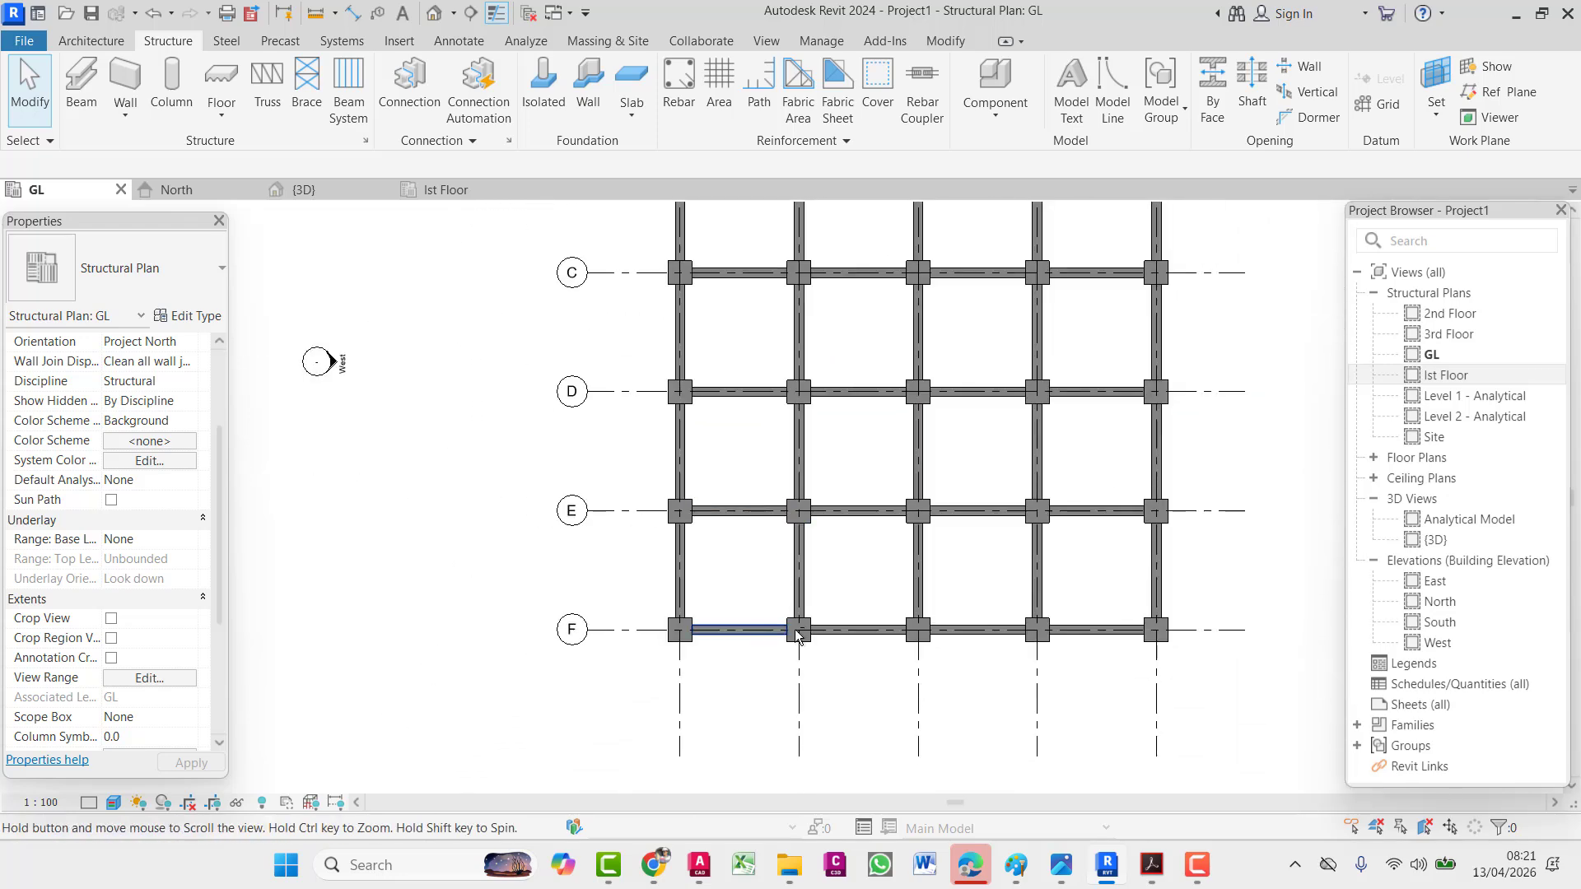
middle_drag(575, 273, 579, 235)
click(345, 191)
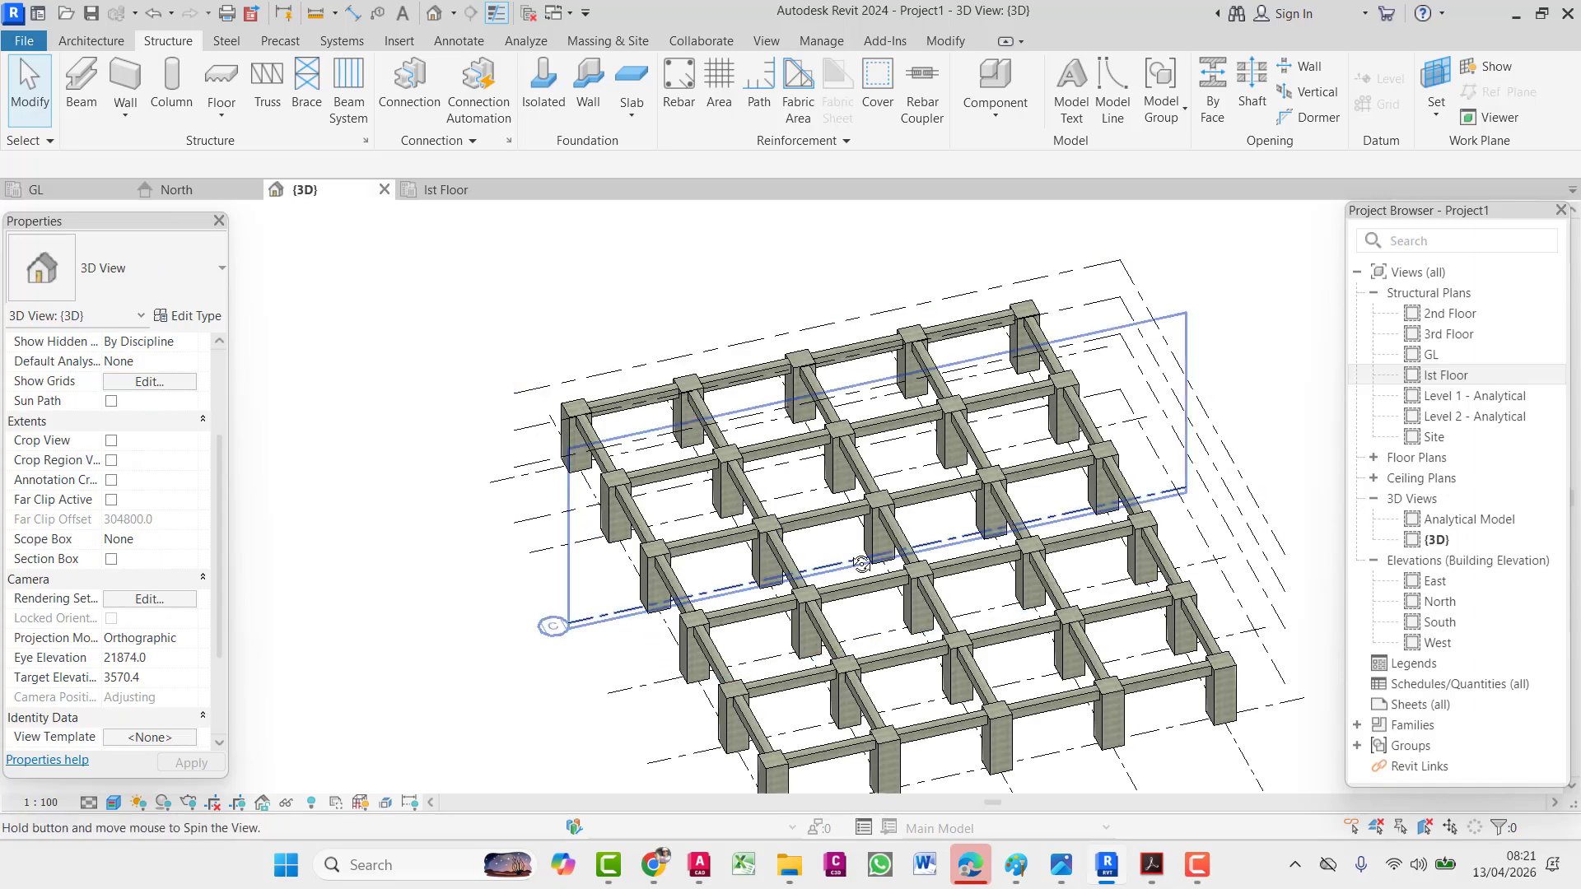
mouse_move(873, 444)
shift+middle_down()
mouse_move(878, 349)
mouse_move(1077, 405)
mouse_move(1197, 307)
mouse_move(1044, 391)
mouse_move(1161, 398)
mouse_move(577, 465)
mouse_move(194, 445)
mouse_move(860, 428)
shift+middle_up()
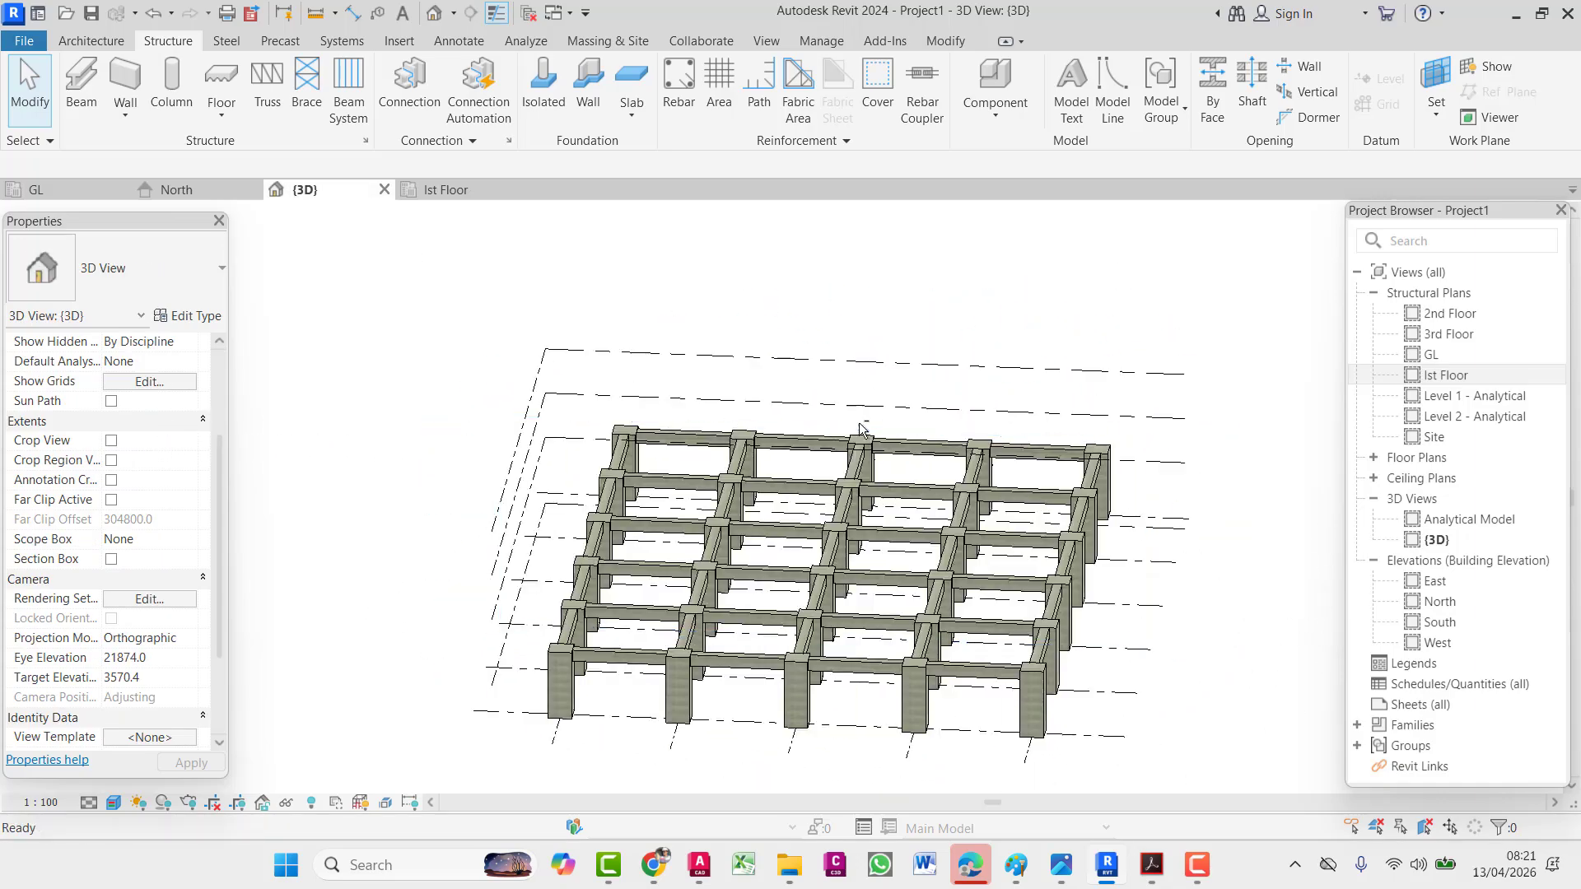
shift+middle_drag(1229, 396, 770, 592)
scroll(923, 396, down, 3)
scroll(871, 571, up, 2)
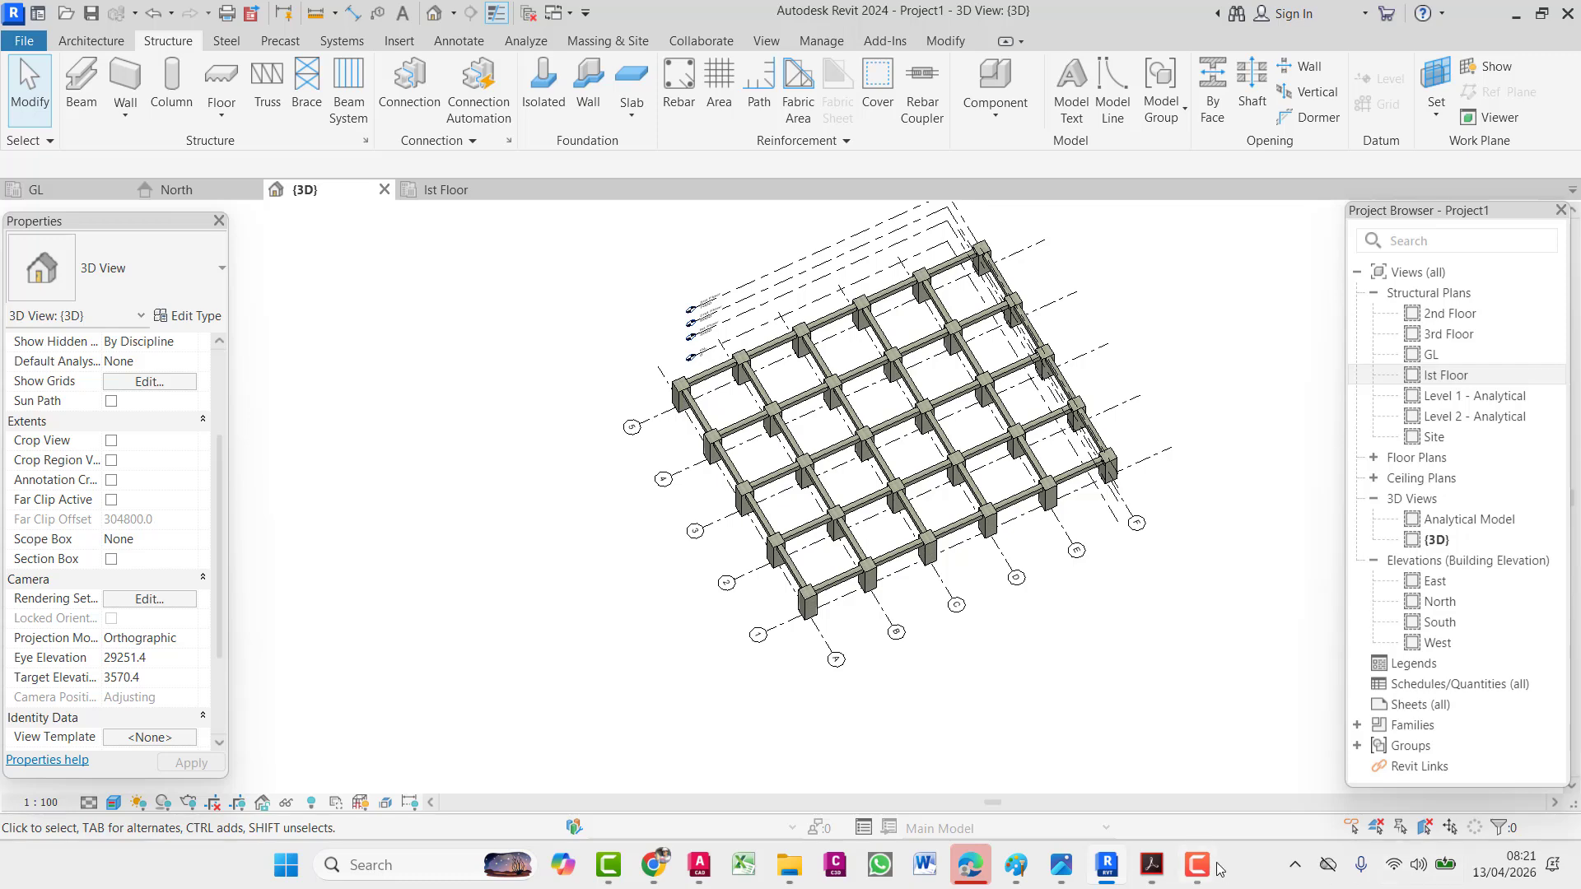
mouse_move(1219, 869)
click(1251, 779)
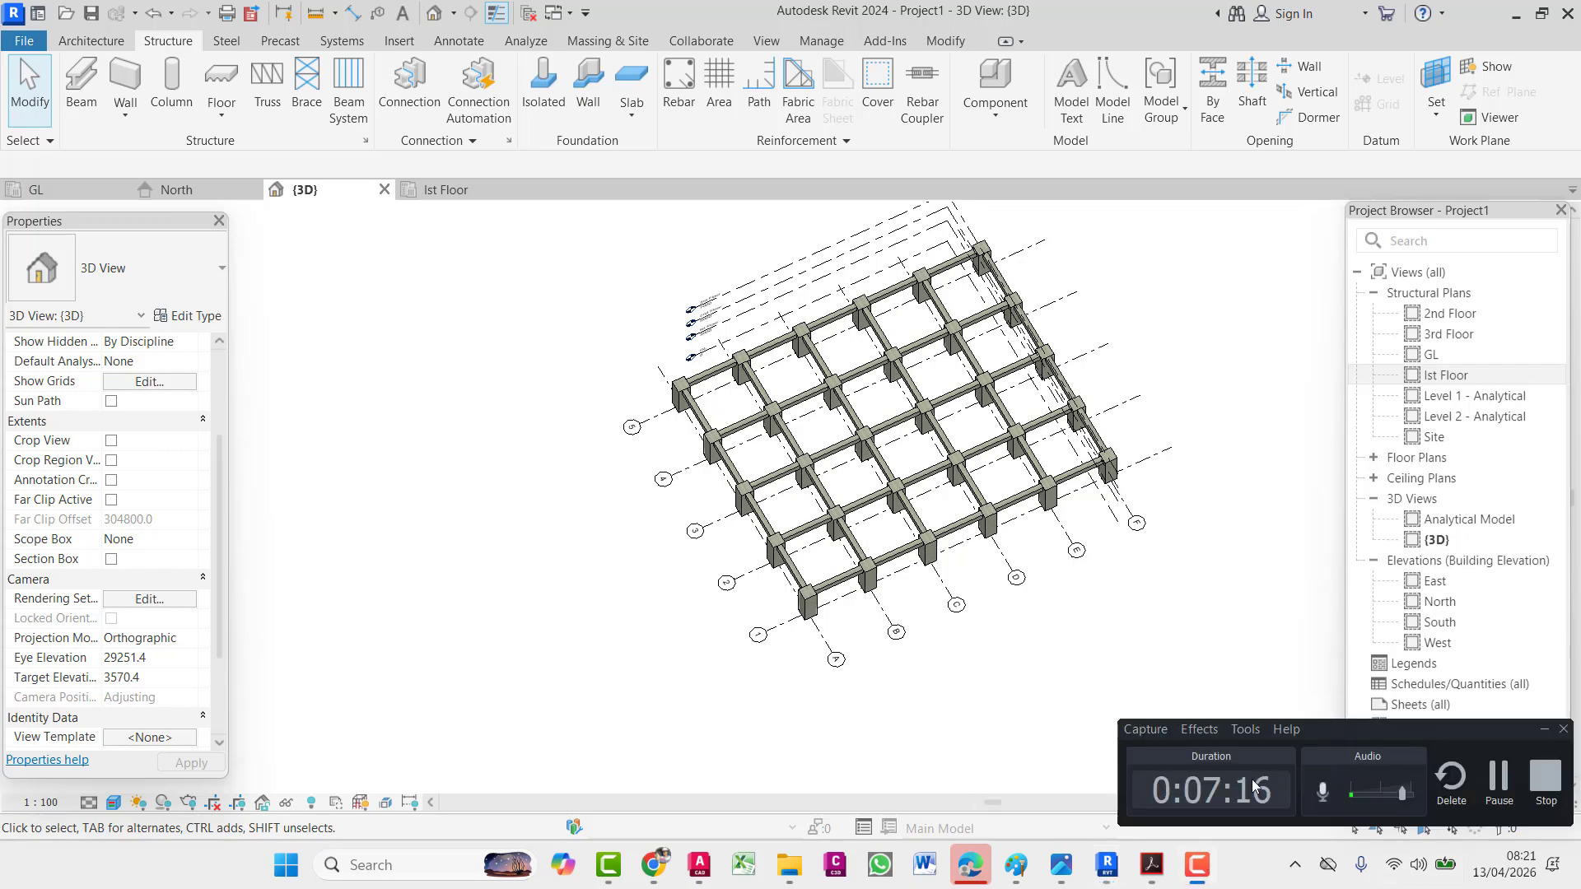
click(1544, 730)
middle_drag(1016, 540, 1161, 498)
shift+middle_drag(1138, 409, 856, 214)
shift+middle_drag(888, 715, 1047, 452)
scroll(930, 520, up, 3)
shift+middle_drag(992, 535, 815, 701)
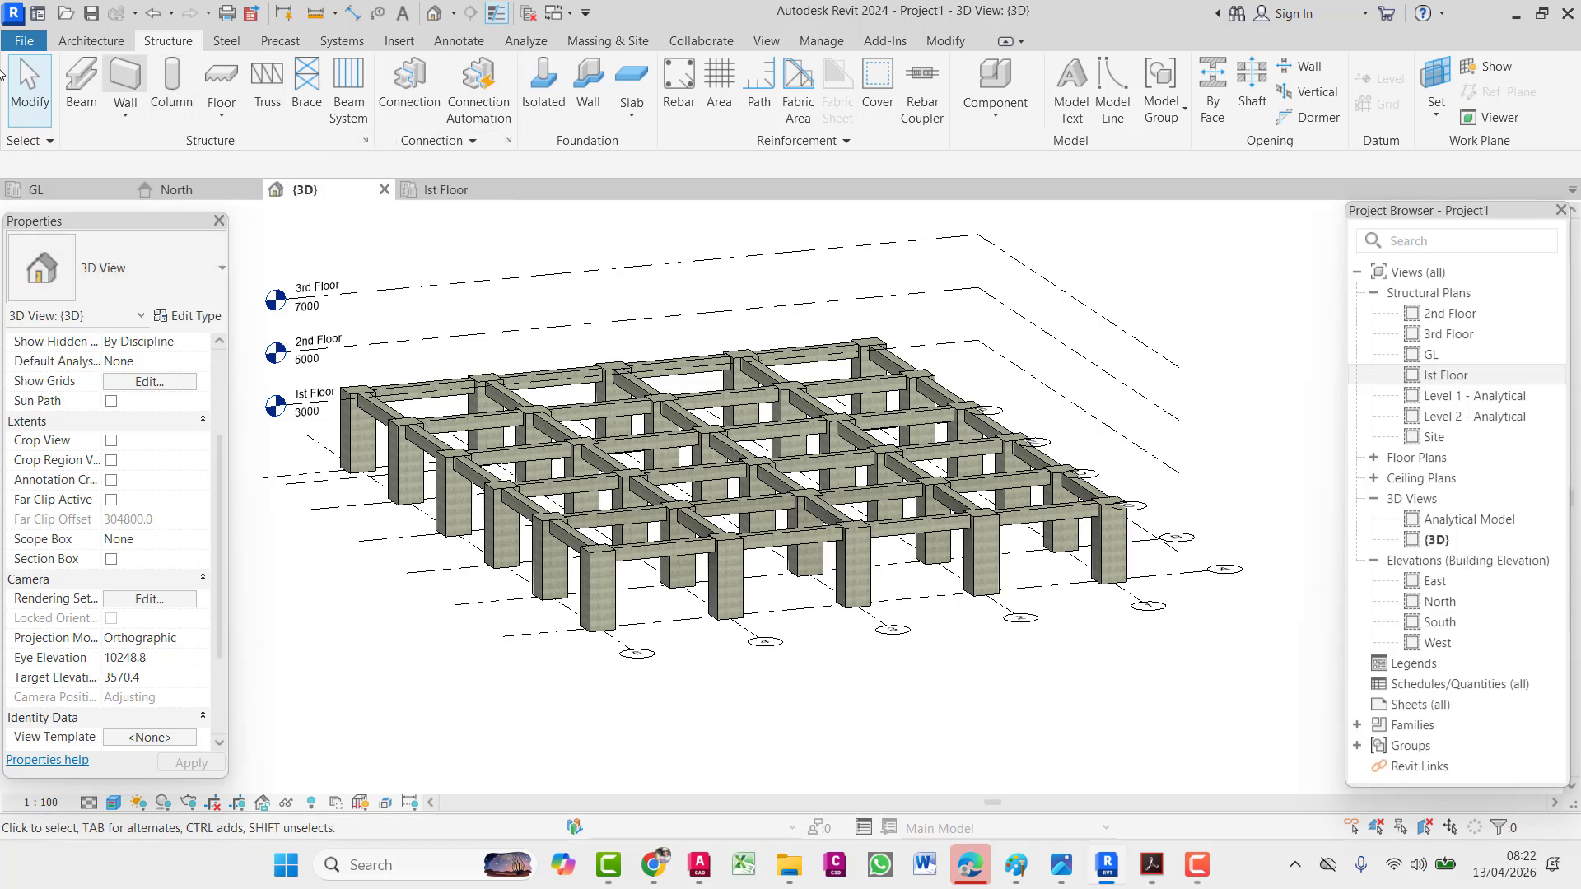
click(128, 116)
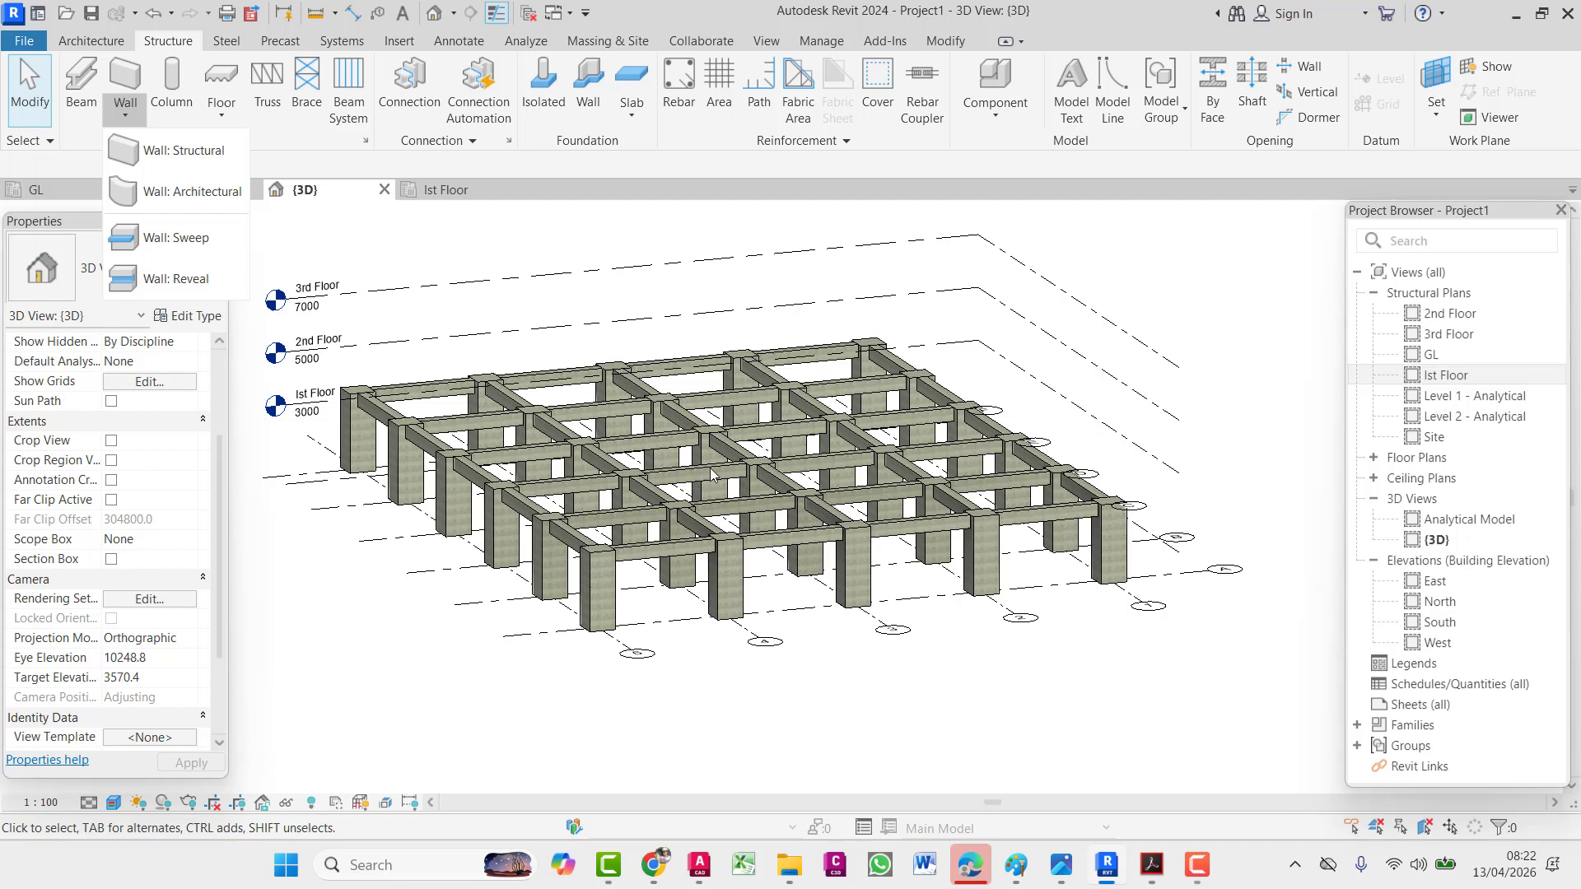
click(1216, 864)
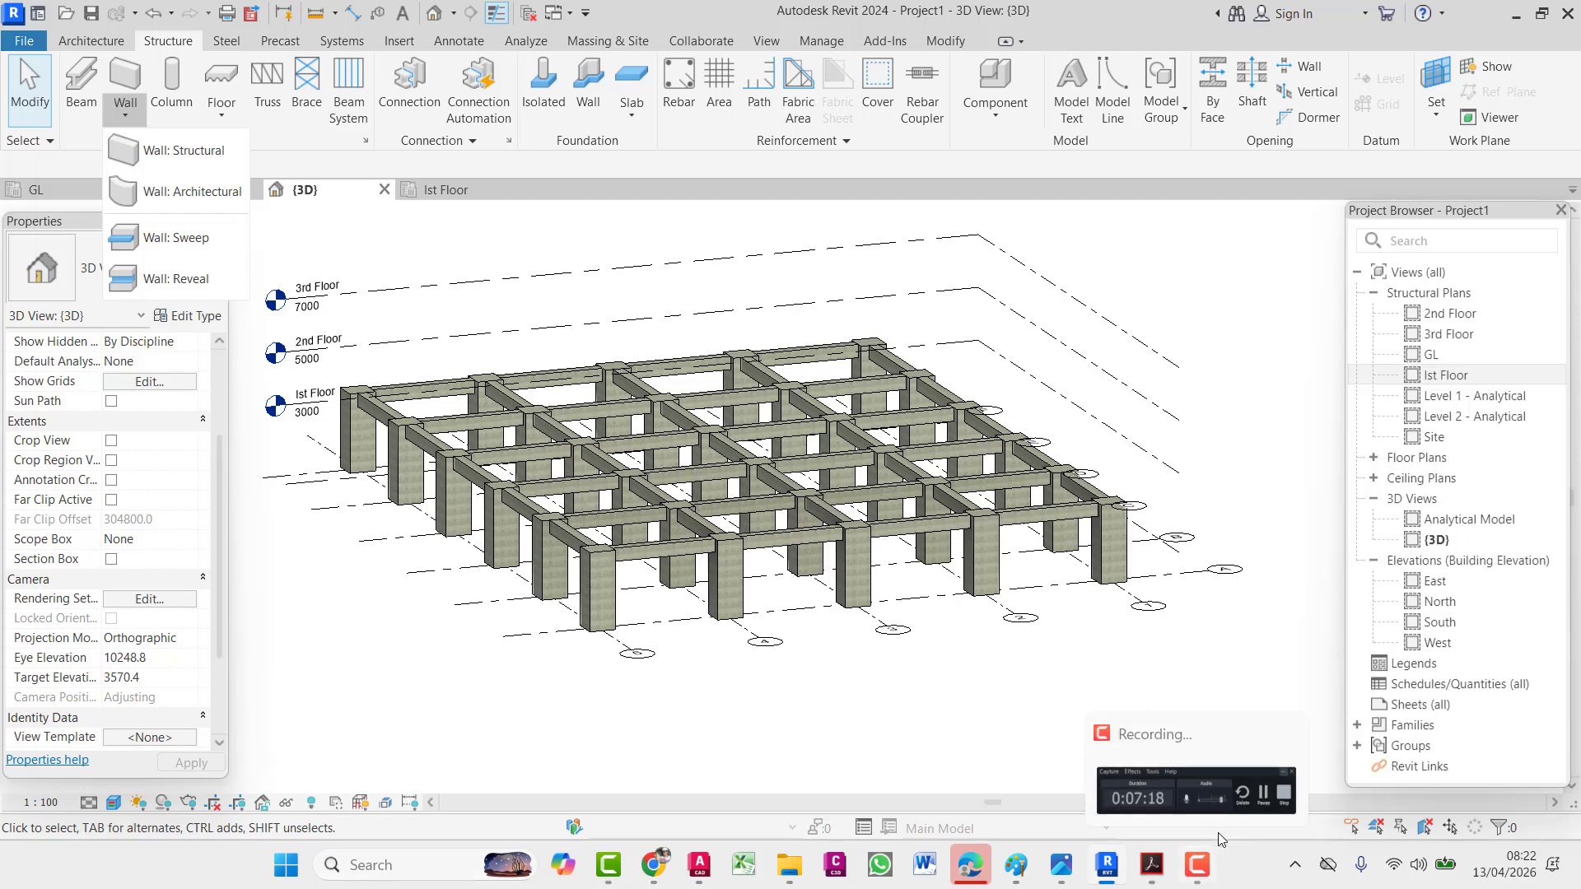